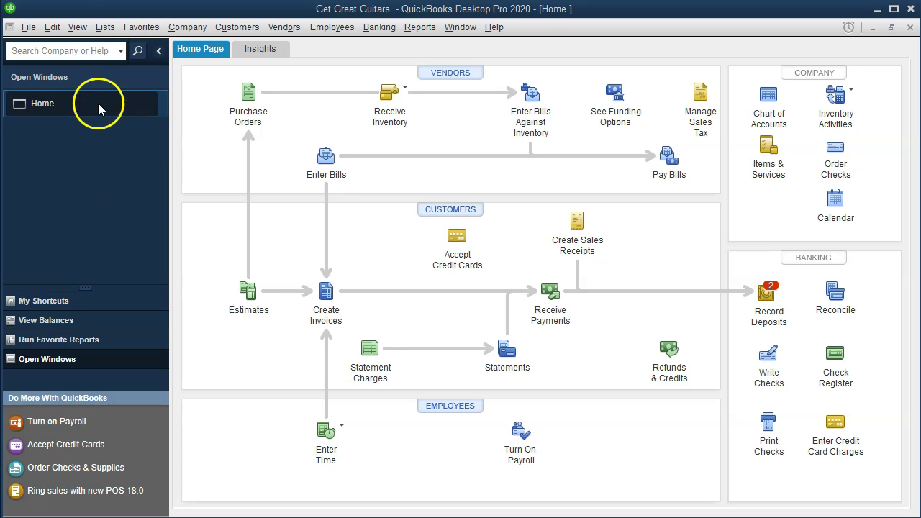
click(79, 27)
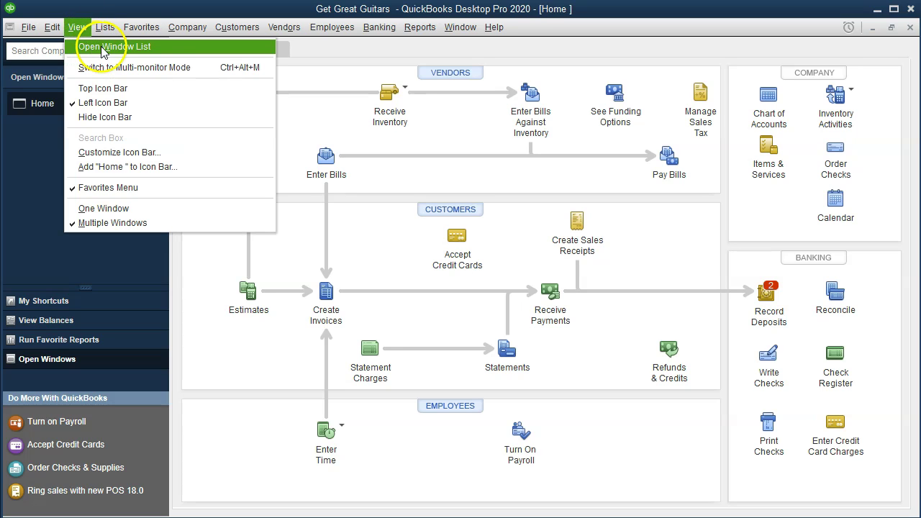
click(87, 102)
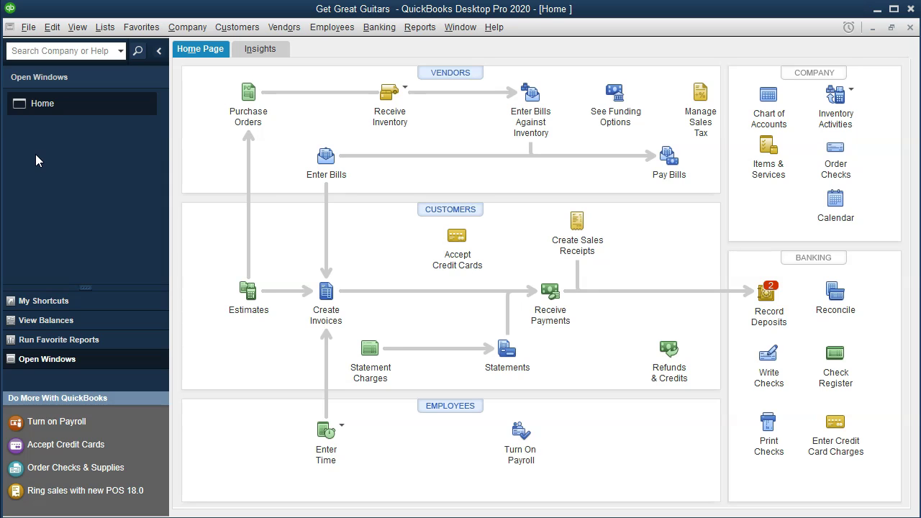
Step: Open the standard Balance Sheet report from the company and financial reports
click(421, 30)
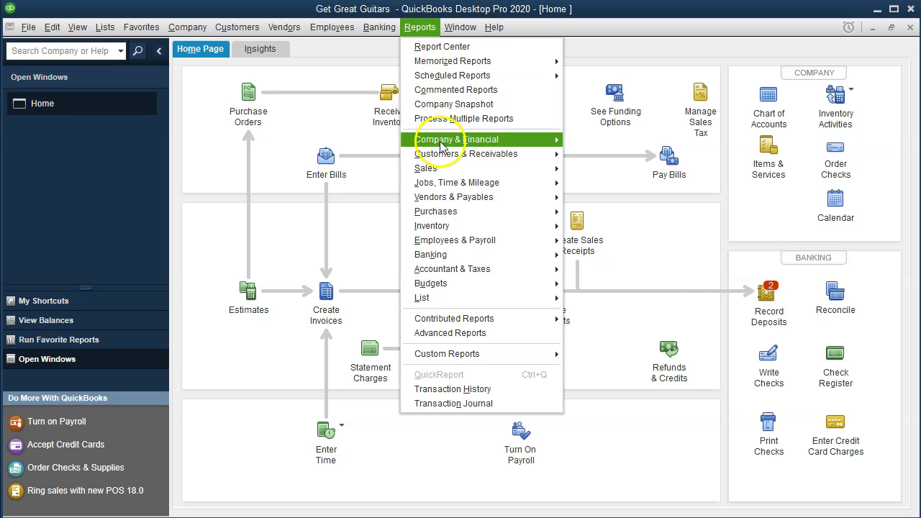
mouse_move(460, 140)
click(568, 143)
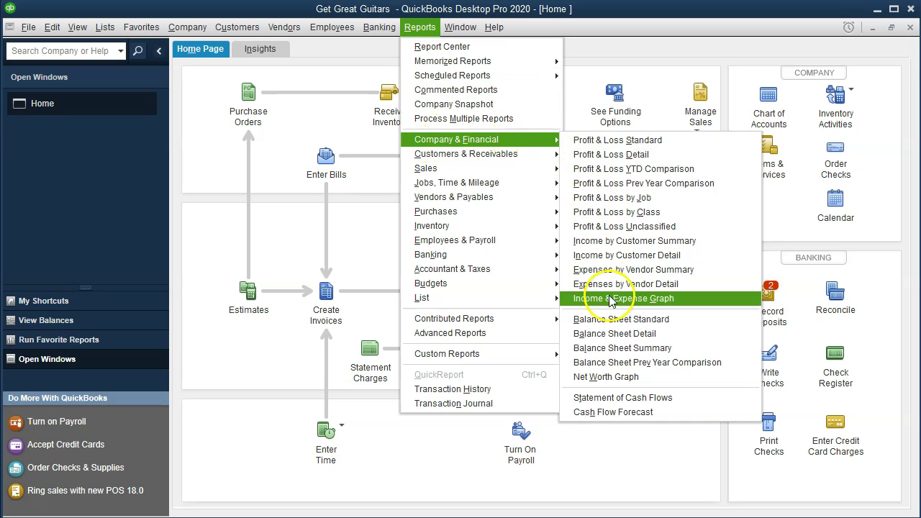
click(612, 319)
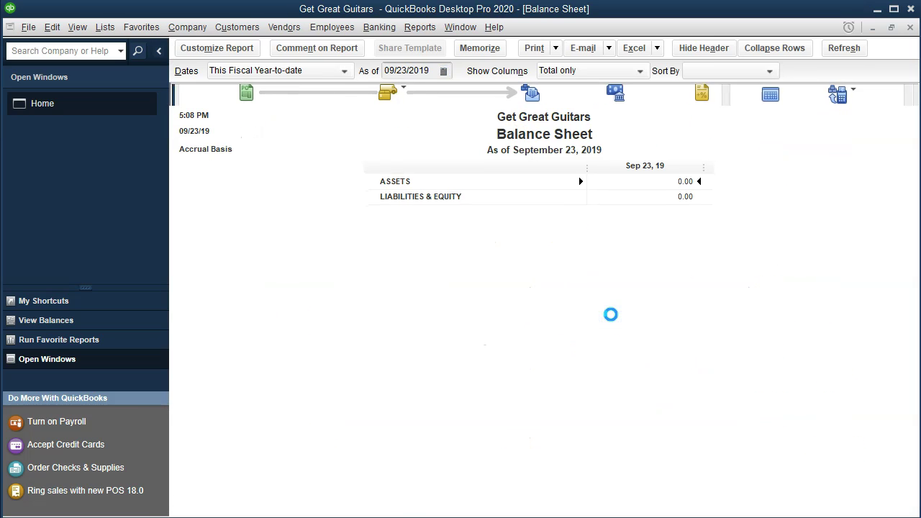
Step: Set the Balance Sheet's as-of date to 01/31/2020
click(358, 67)
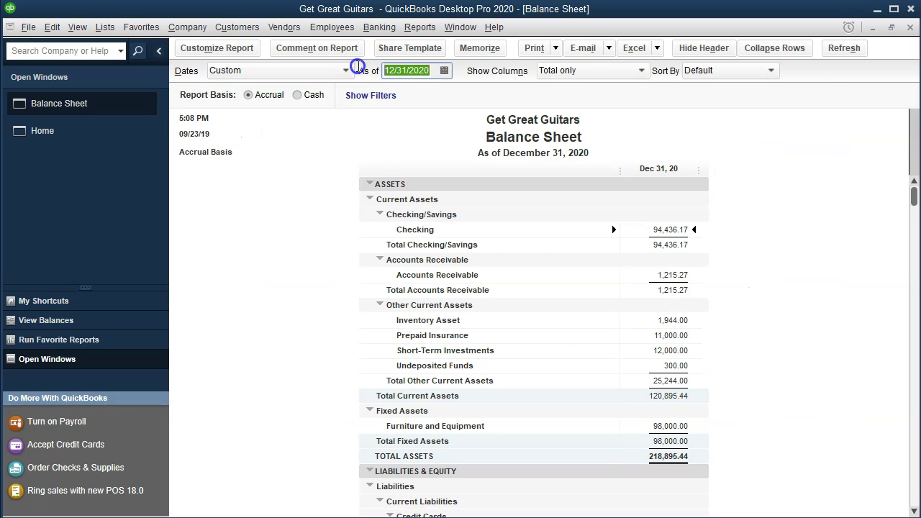
text(0)
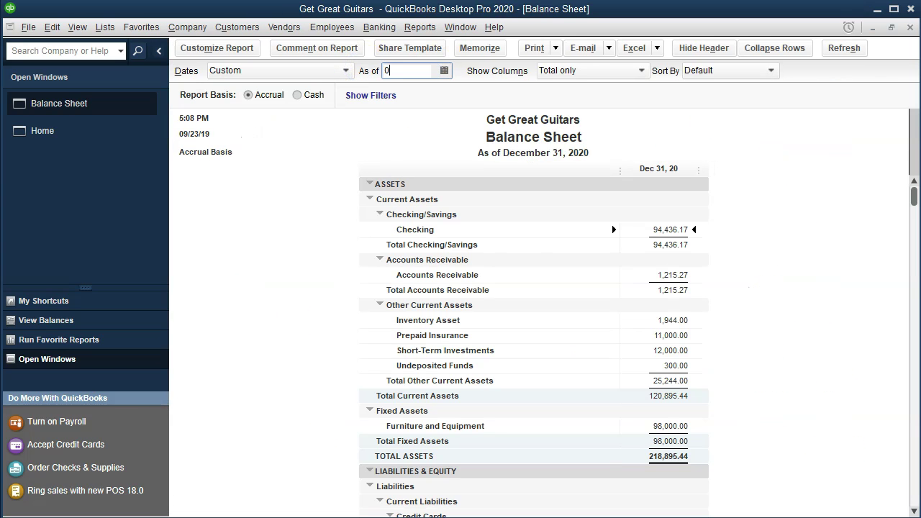
text(1/31/2020)
key(Tab)
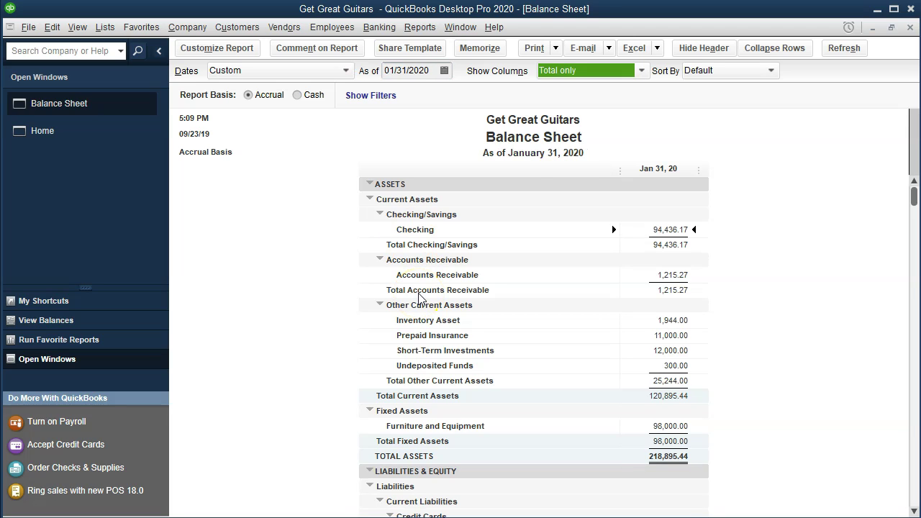
Step: Review the January balance sheet line by line, from the Checking account down to total liabilities and equity
click(485, 231)
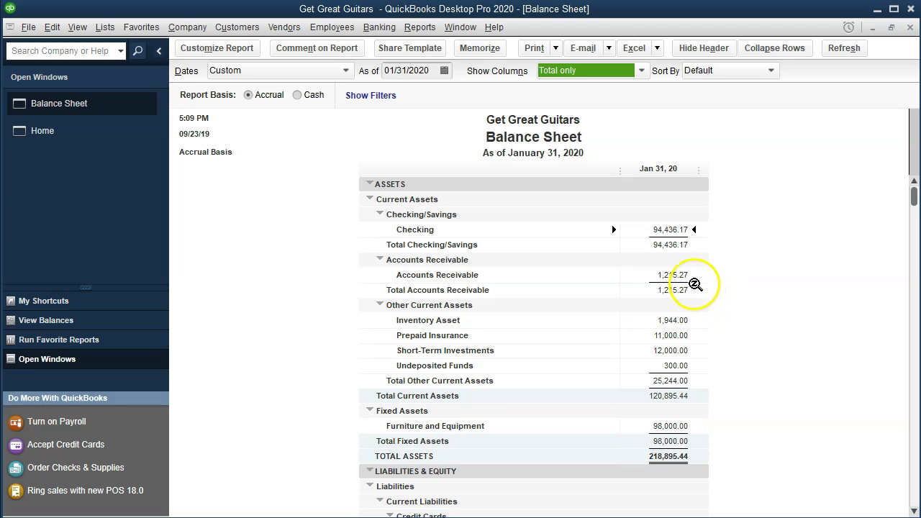
click(671, 229)
key(Down)
key(Down)
key(Down)
key(Down)
key(Down)
key(Down)
key(Down)
key(Down)
key(Down)
key(Down)
key(Down)
key(Down)
key(Down)
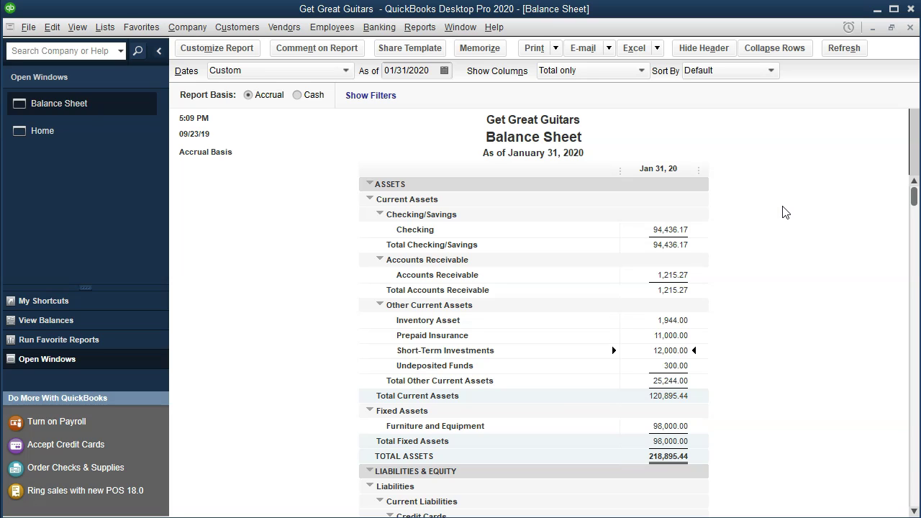
key(Down)
key(Down)
key(Down)
key(Down)
key(Down)
key(Down)
key(Down)
key(Down)
key(Down)
key(Down)
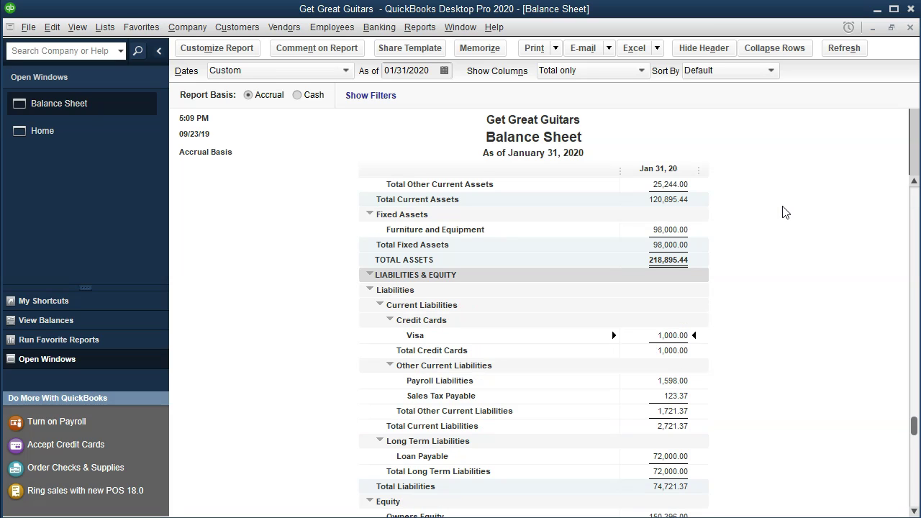
key(Down)
key(Down)
key(Down)
key(Down)
key(Down)
key(Down)
key(Down)
key(Down)
key(Down)
key(Down)
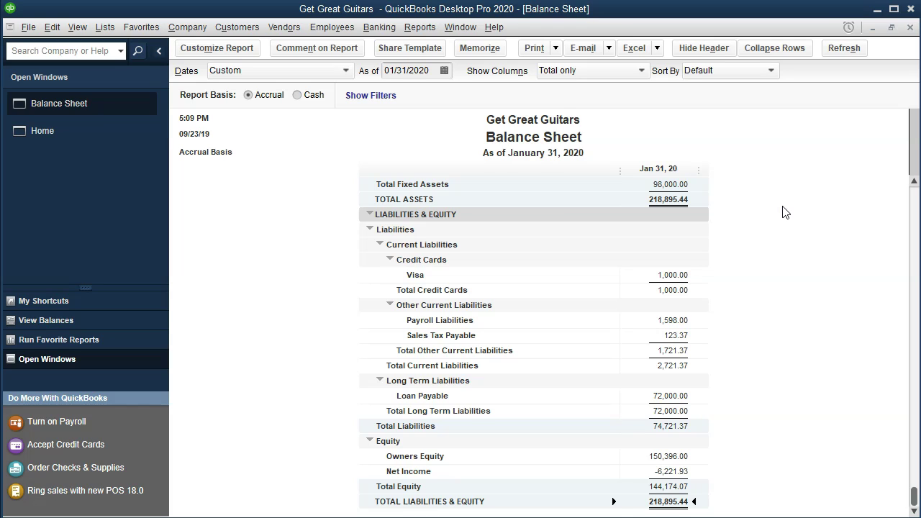
scroll(784, 212, up, 6)
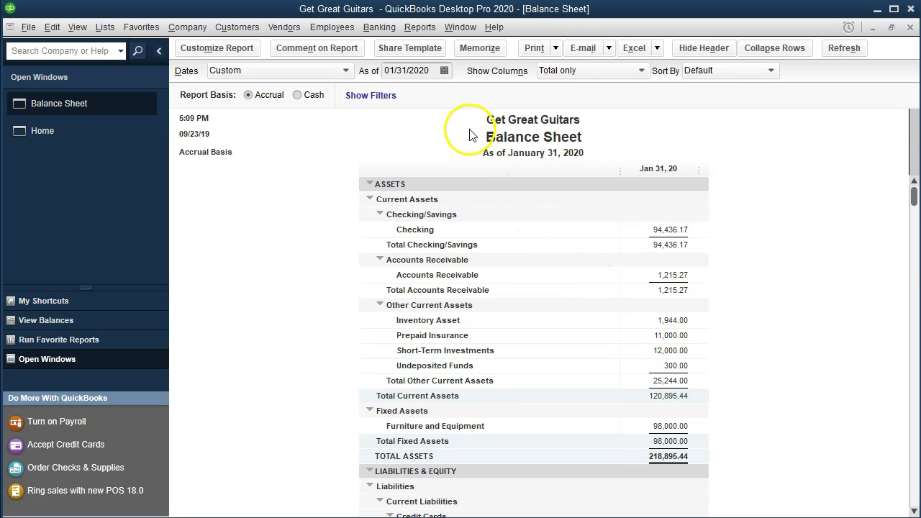
Step: Change the Balance Sheet's as-of date to 12/31/2020 and look through the asset, liability and equity balances
click(437, 73)
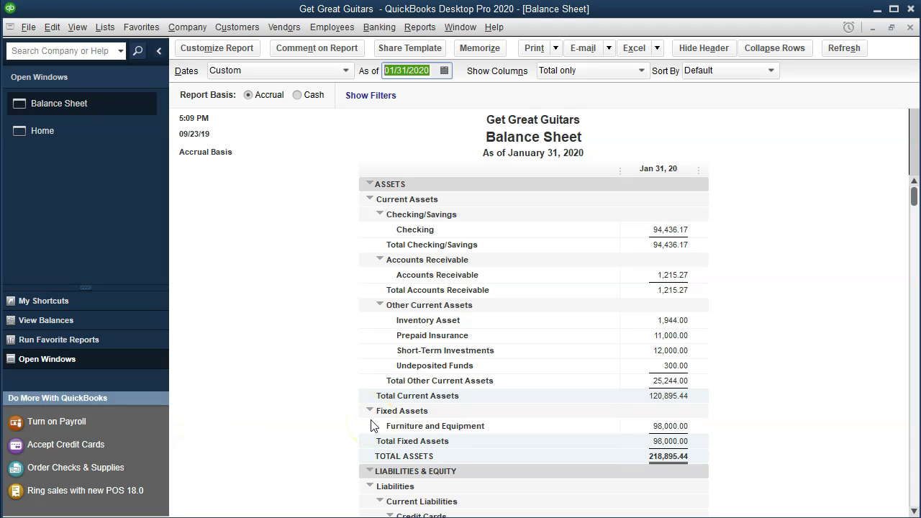
text(12/31/)
text(20)
key(Tab)
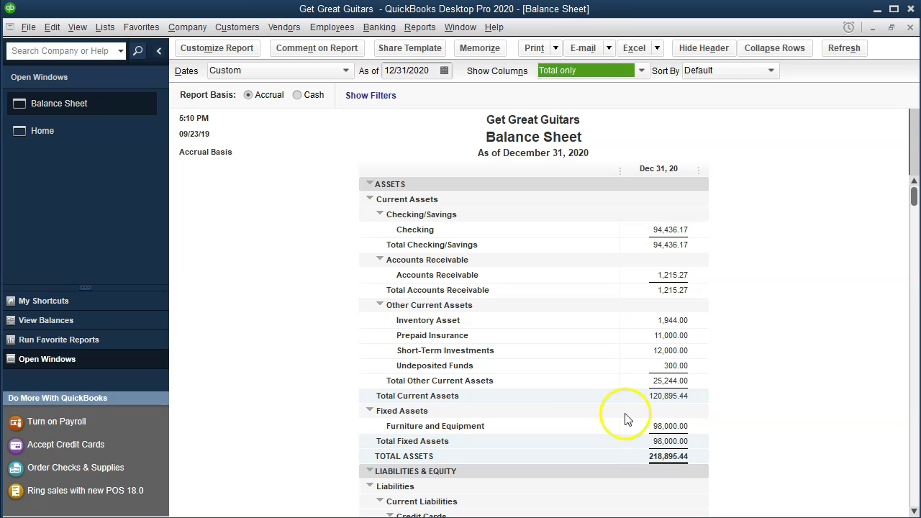
scroll(754, 297, down, 1)
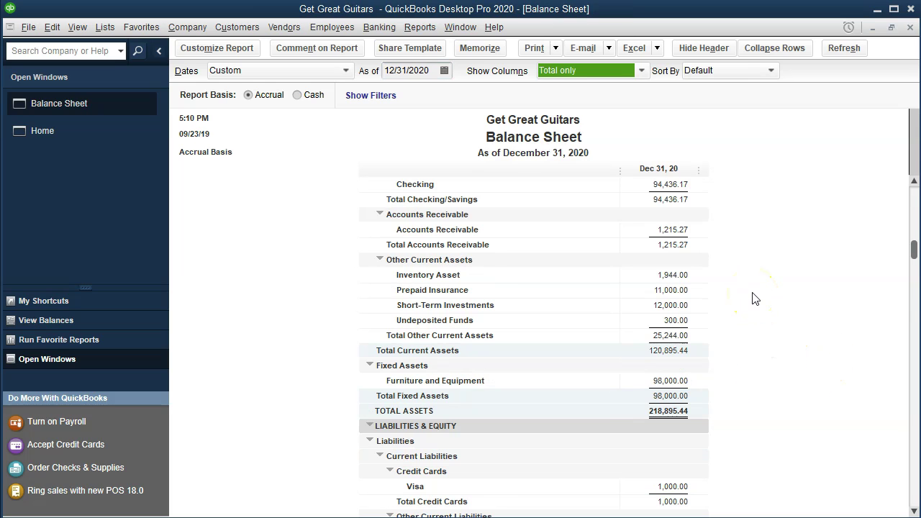
scroll(754, 298, down, 4)
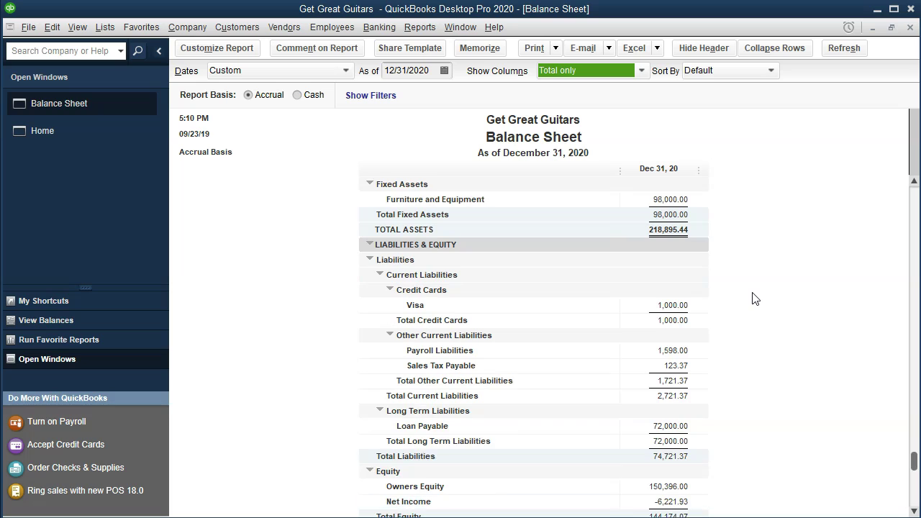
scroll(754, 298, down, 1)
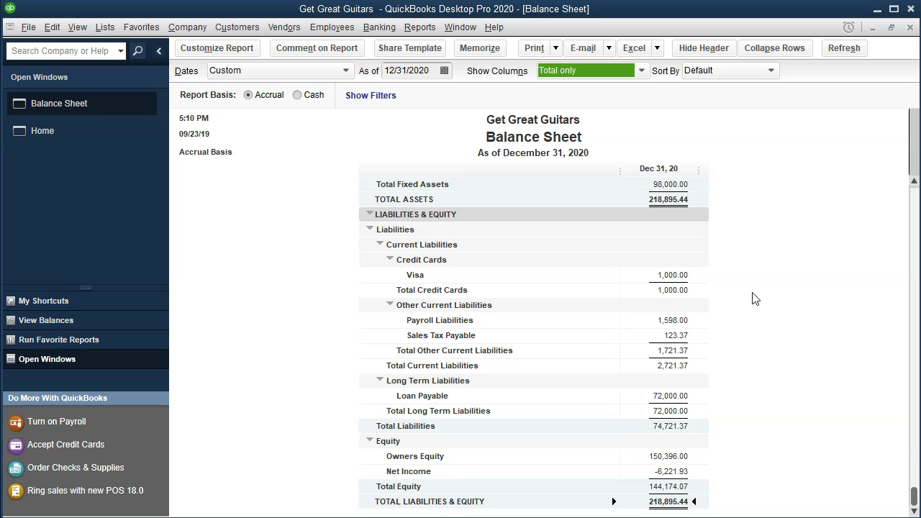
scroll(753, 298, up, 6)
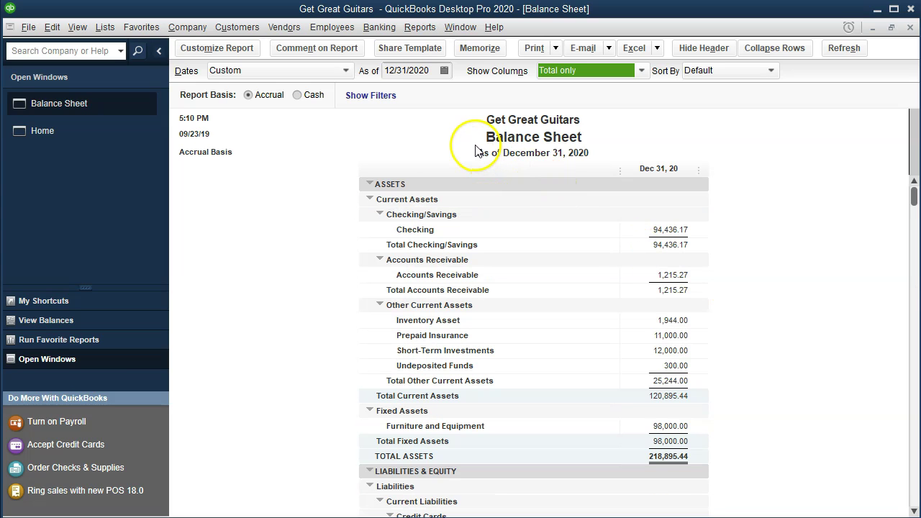
Step: Set the Balance Sheet's as-of date back to 01/31/2020
click(432, 70)
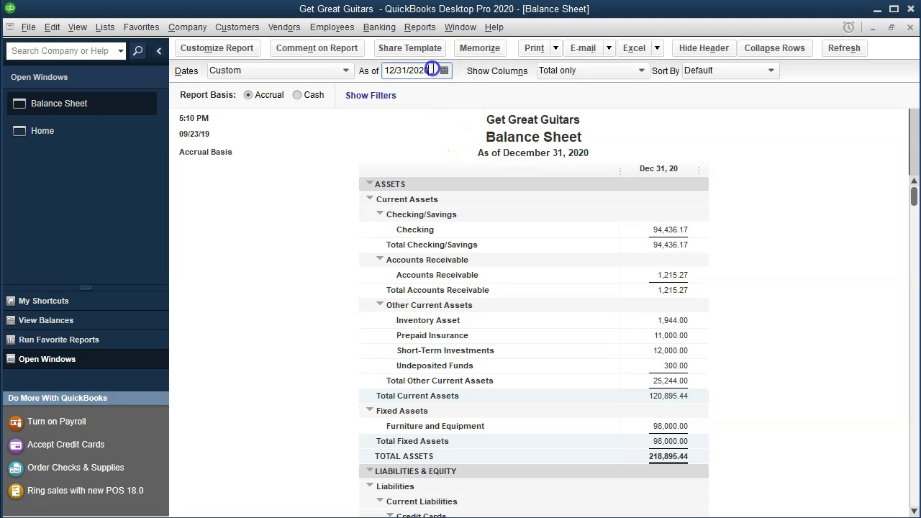
text(01/31/2020)
key(Tab)
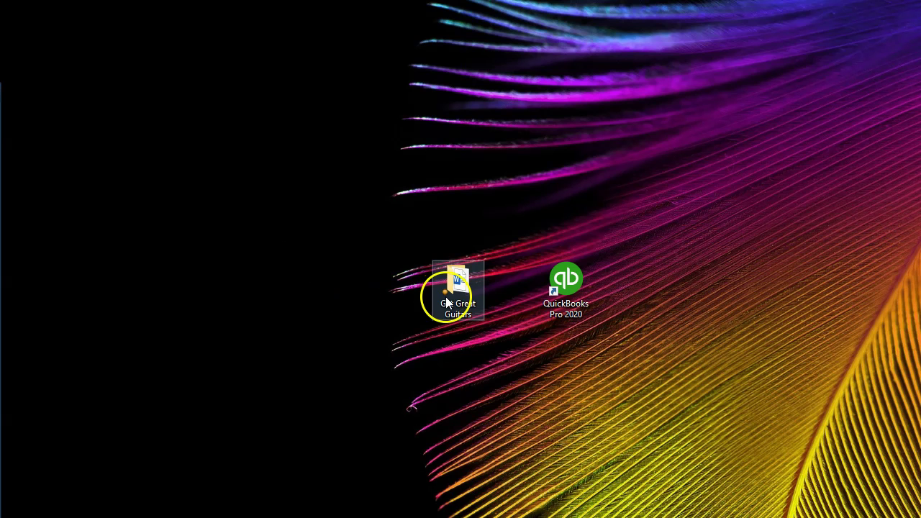
Step: Open the Get Great Guitars folder on the desktop and create a new folder named Section 6 in it
double_click(457, 291)
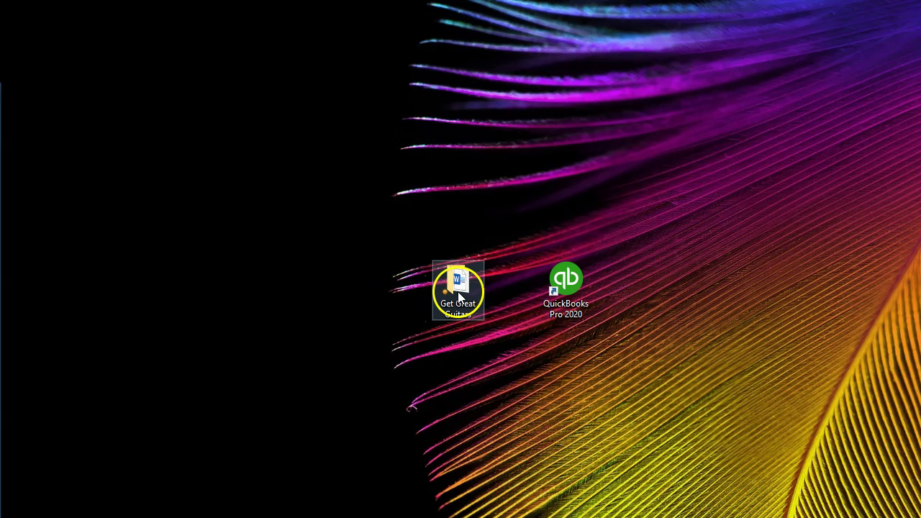
click(556, 258)
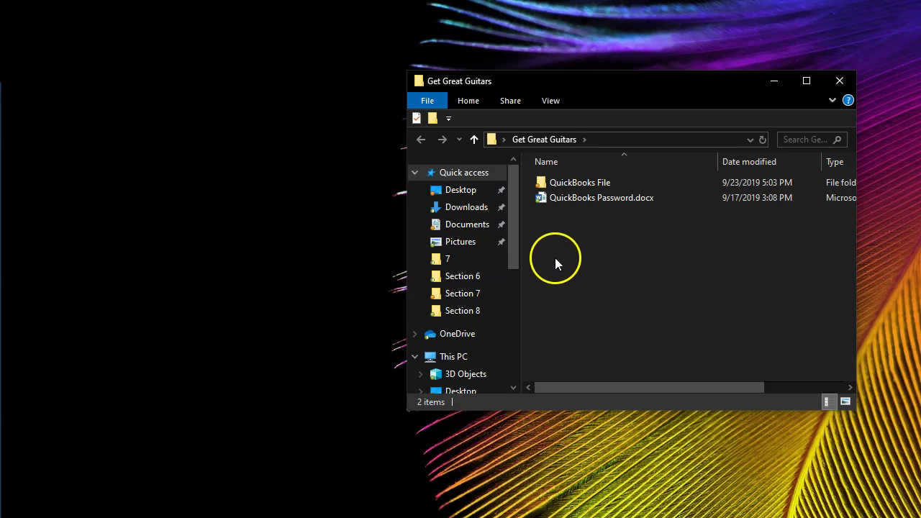
right_click(562, 249)
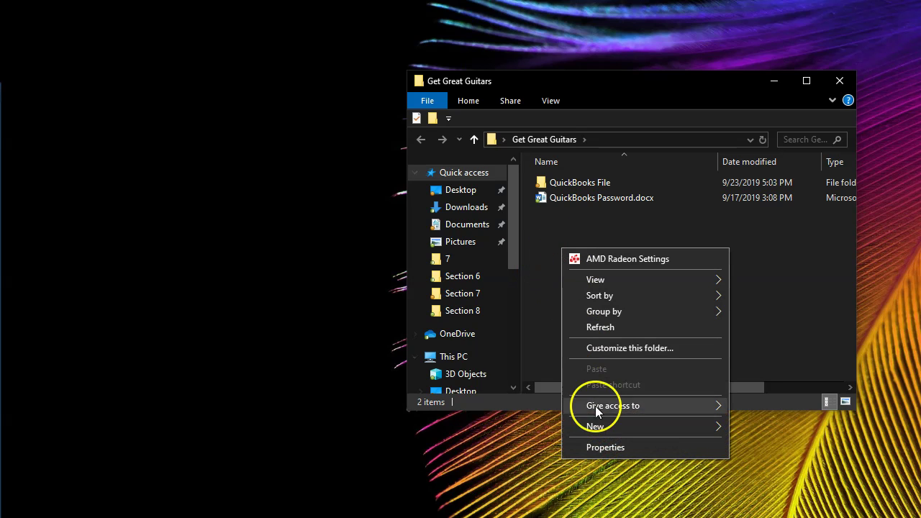
mouse_move(600, 421)
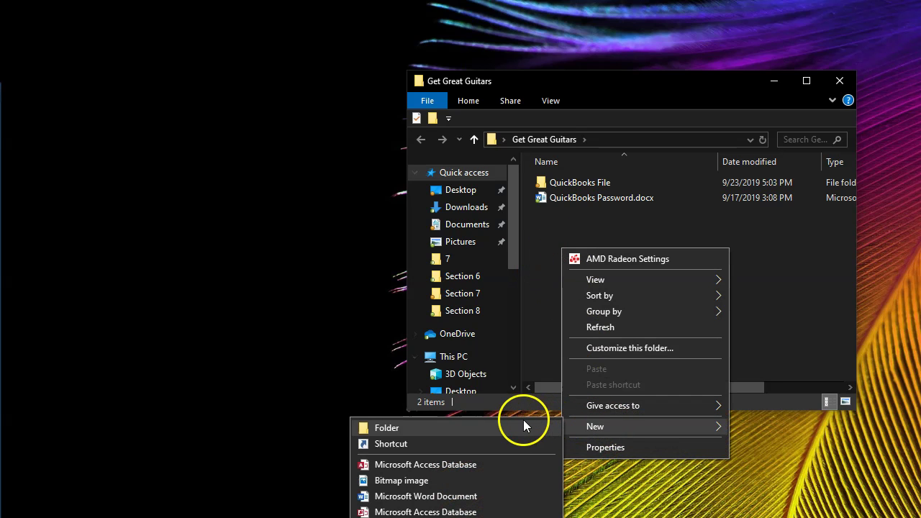
click(523, 424)
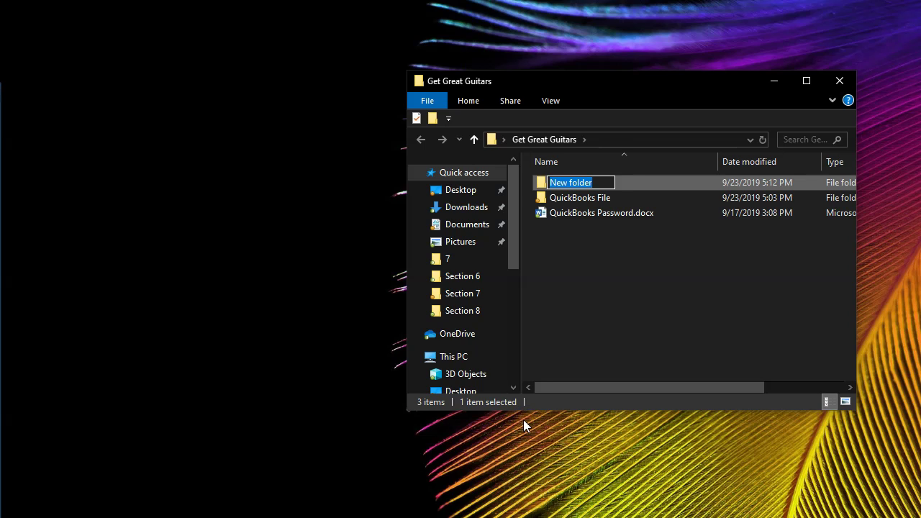
text(Section )
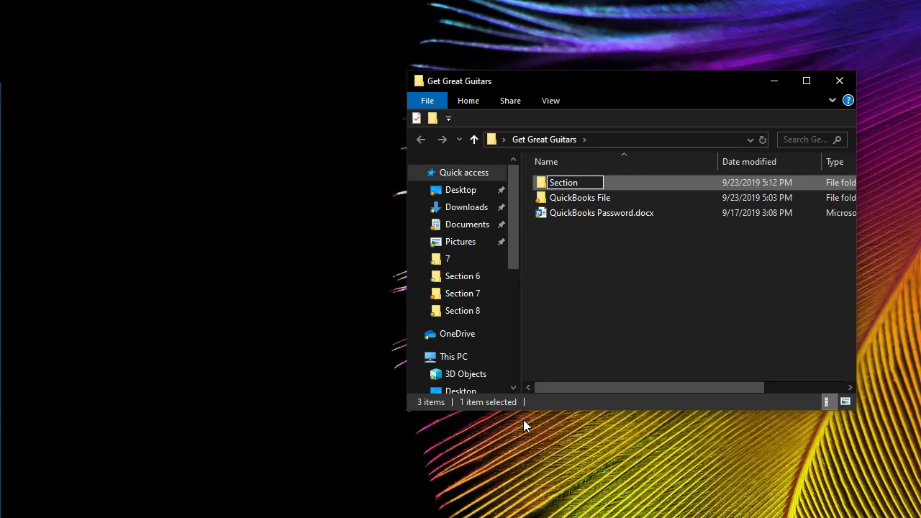
text(6)
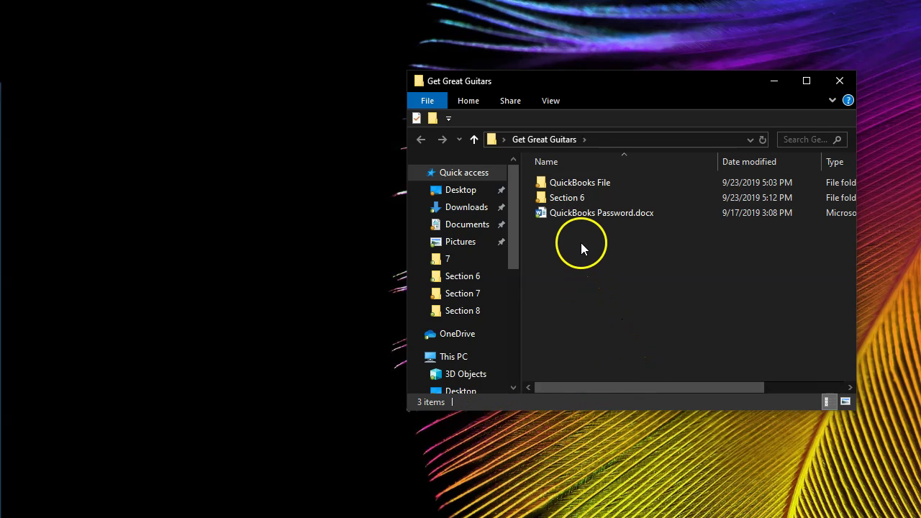
Step: Create a subfolder named Jan 2020 inside the Section 6 folder, and close the File Explorer window
double_click(555, 197)
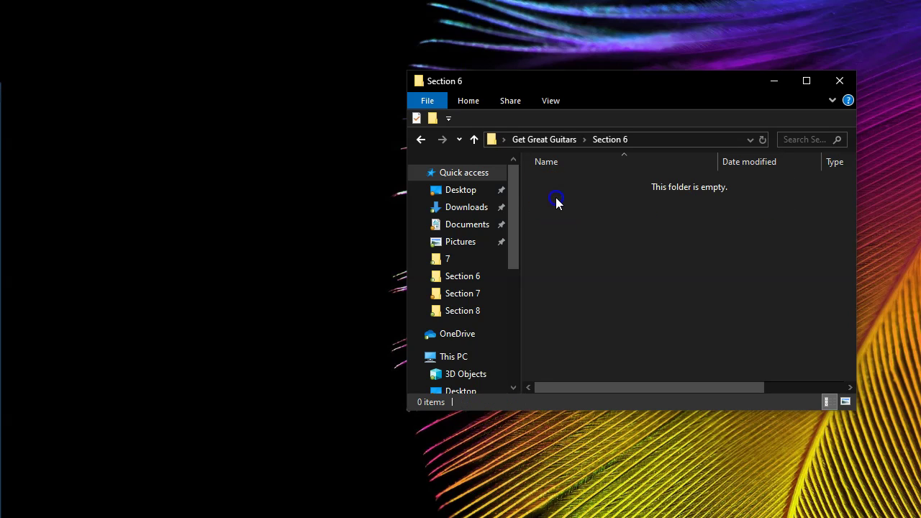
right_click(556, 203)
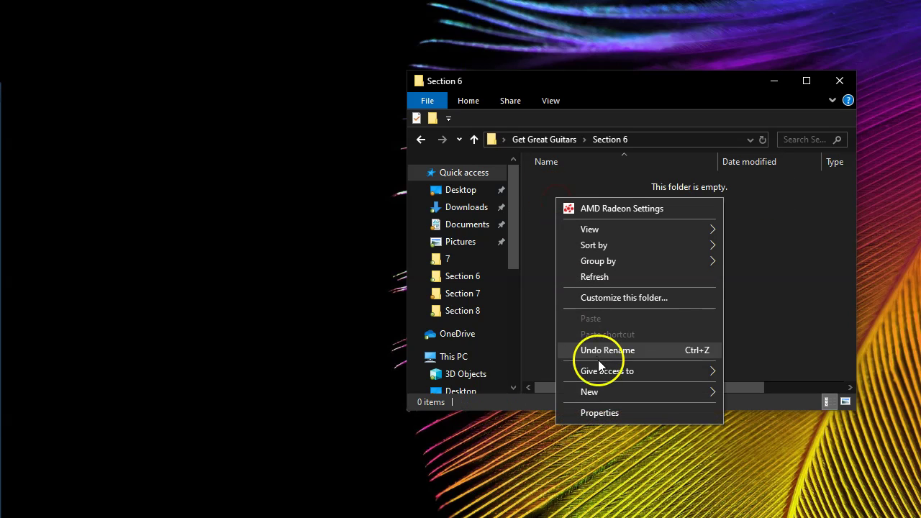
mouse_move(601, 395)
click(510, 396)
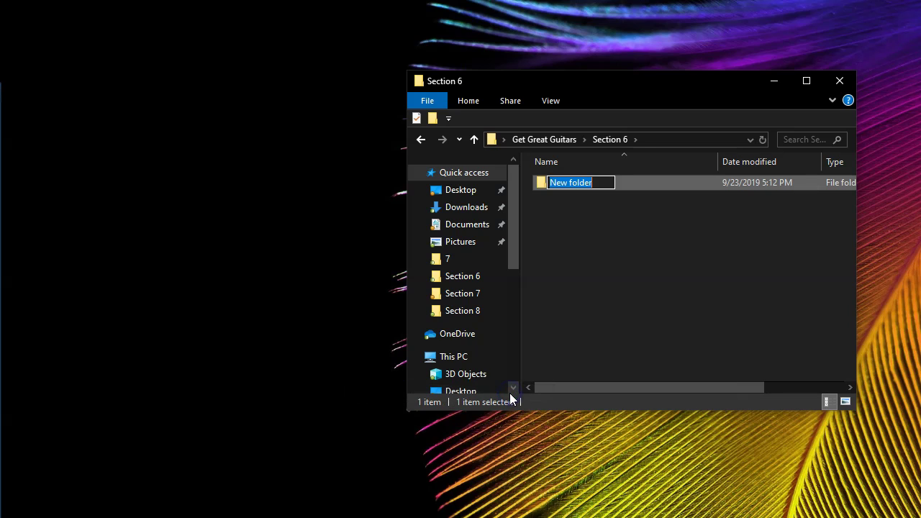
text(Jan 2020)
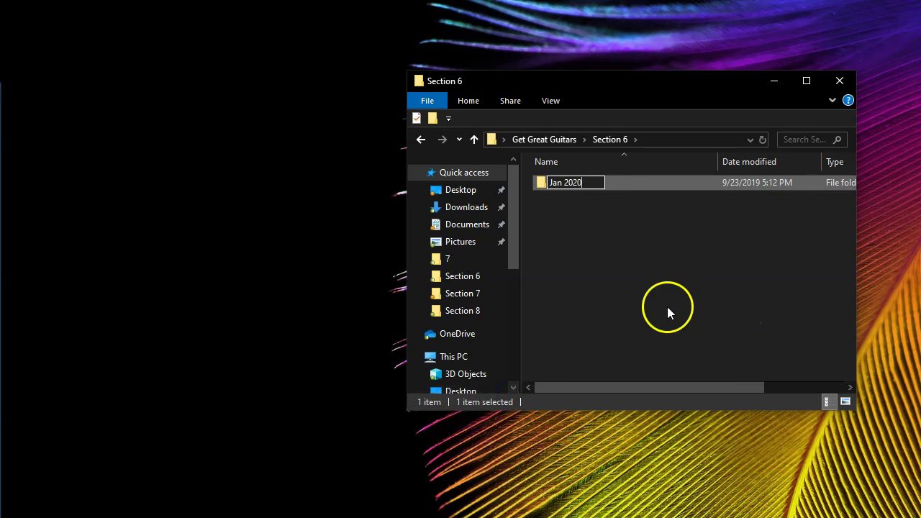
key(Return)
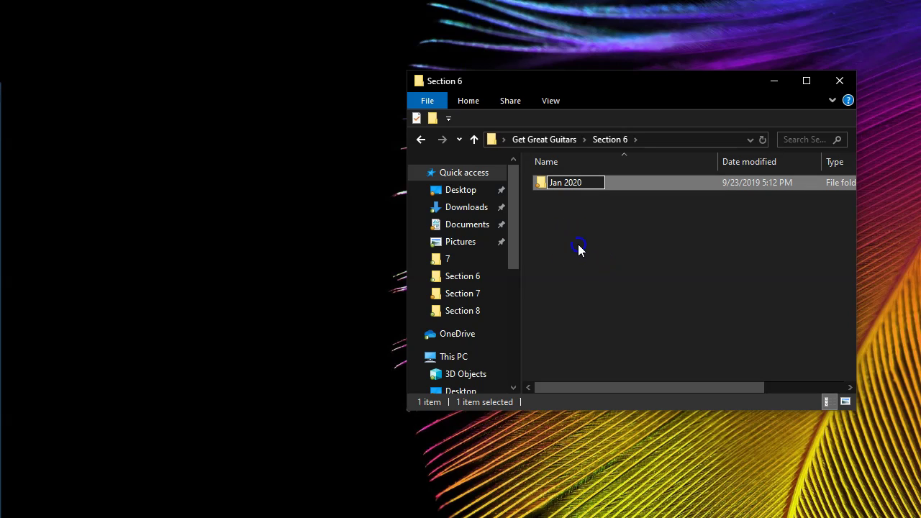
click(579, 245)
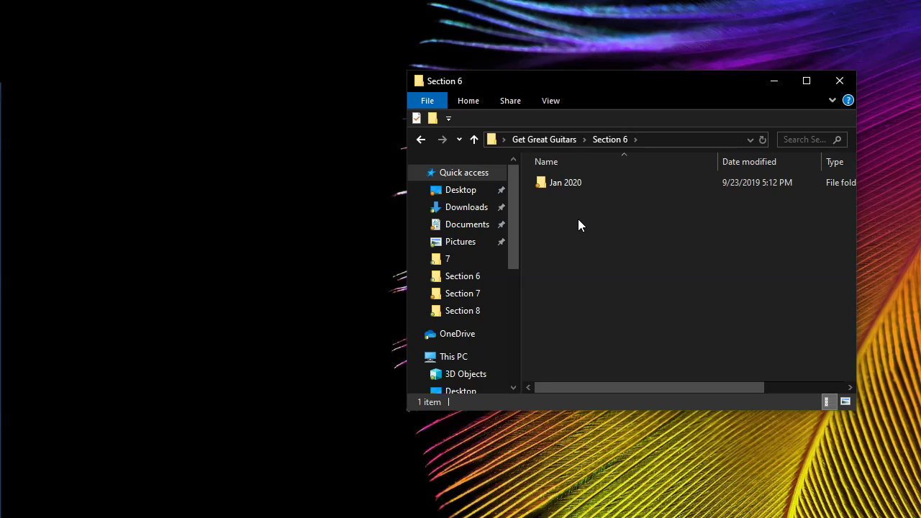
click(839, 81)
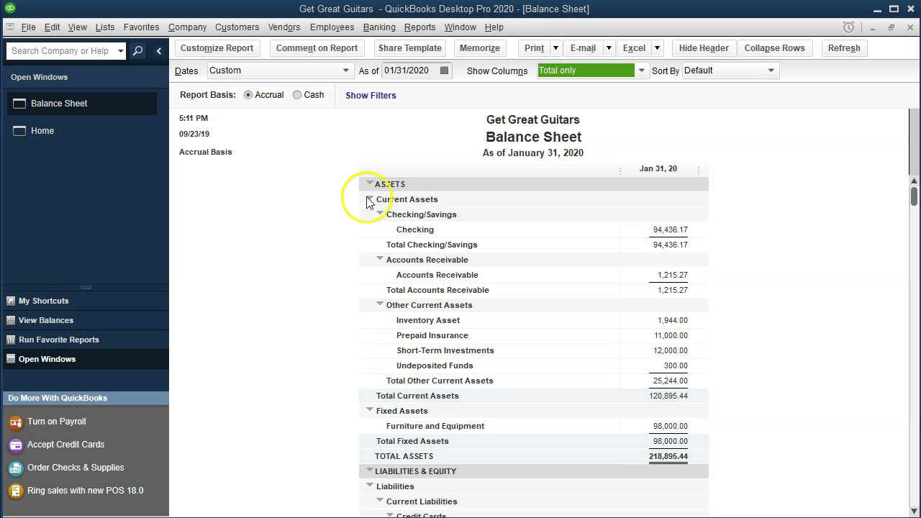
Step: Export the Balance Sheet report to Excel as a new worksheet in a new workbook
click(657, 48)
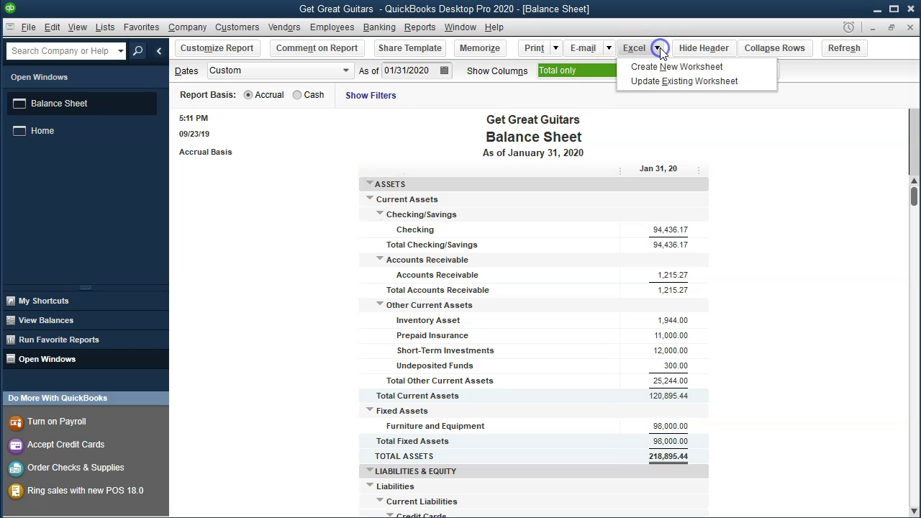
click(728, 66)
click(673, 108)
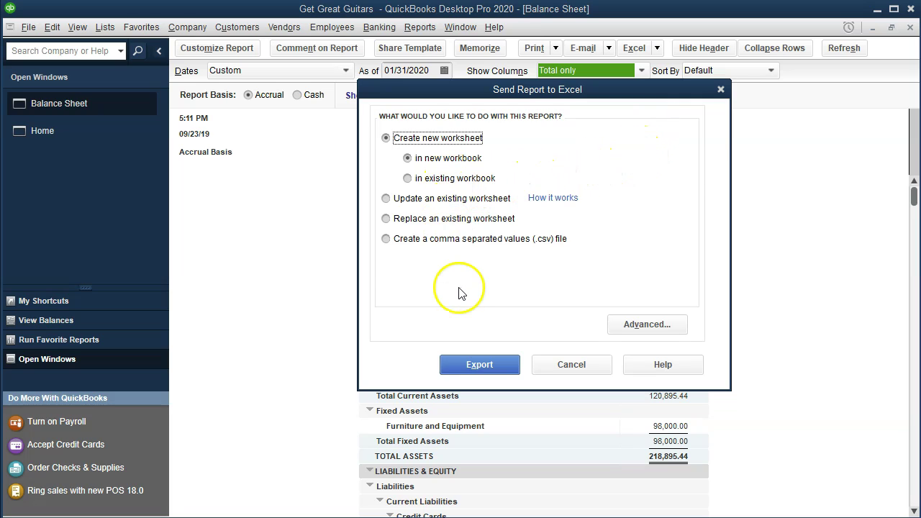
click(478, 366)
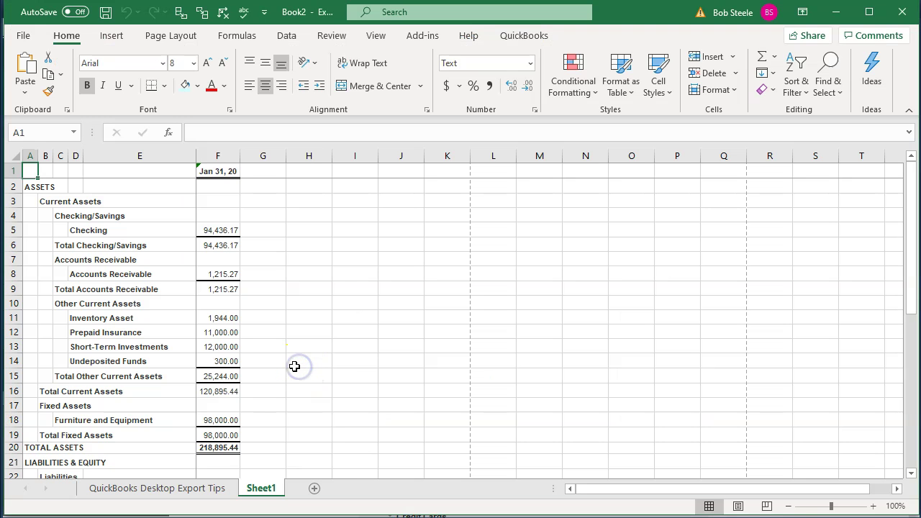
Step: Delete the QuickBooks Desktop Export Tips sheet from the exported Excel workbook
click(147, 491)
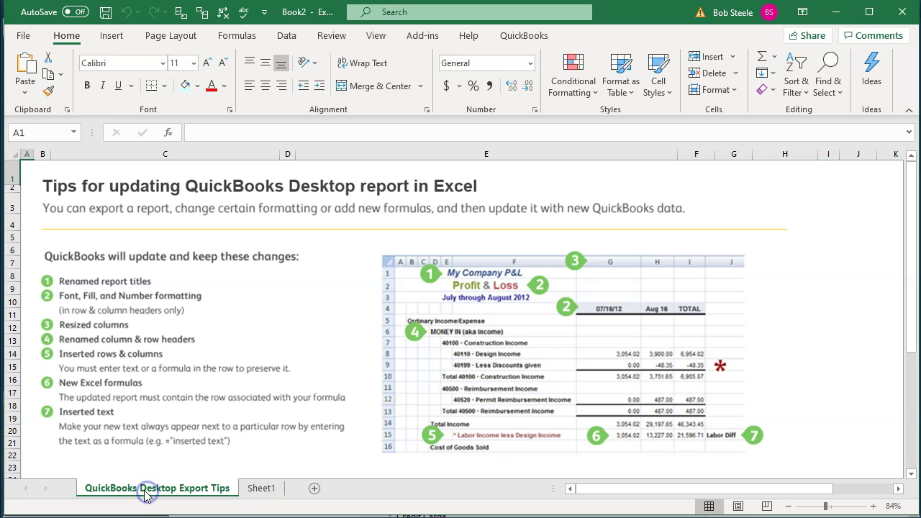
right_click(148, 495)
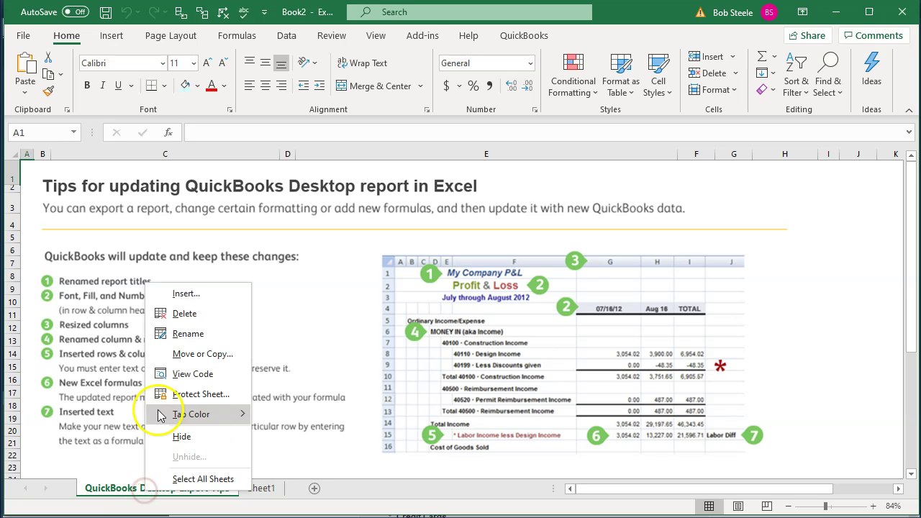
click(184, 314)
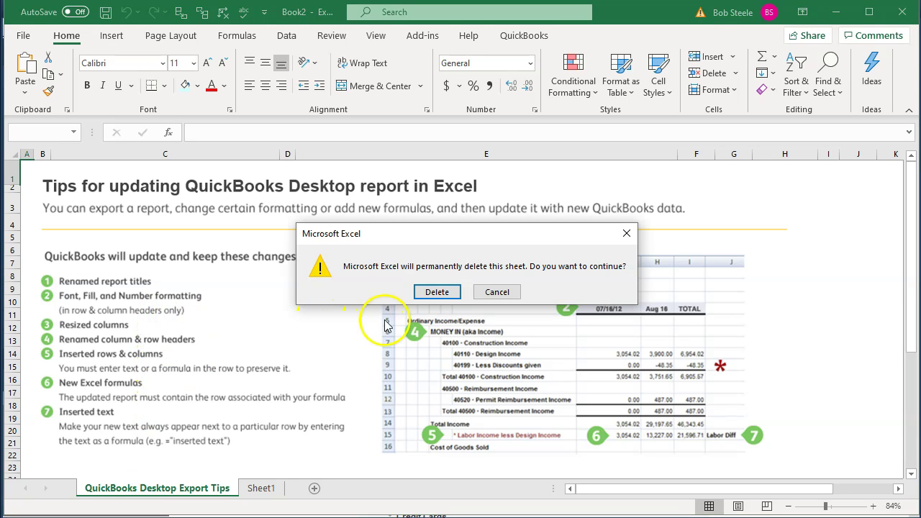
click(433, 293)
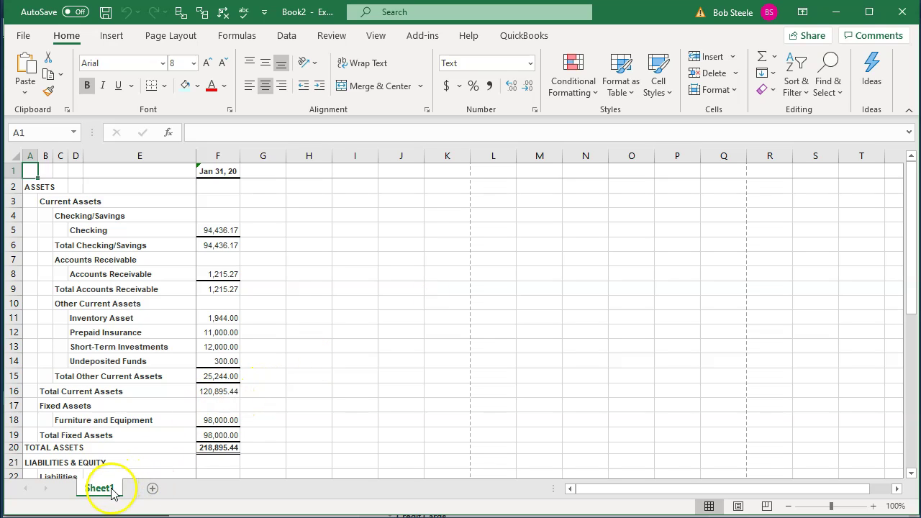
Step: Rename the Sheet1 worksheet as BS Jan
double_click(116, 489)
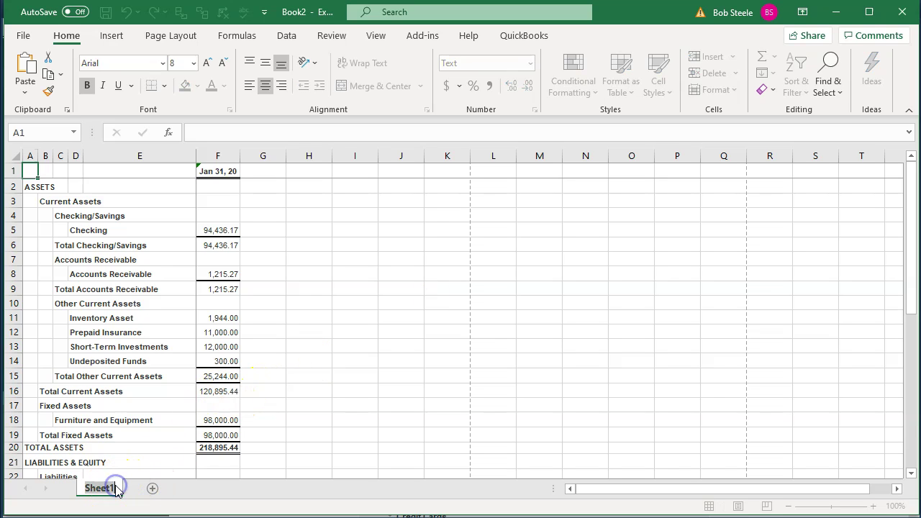
text(BS)
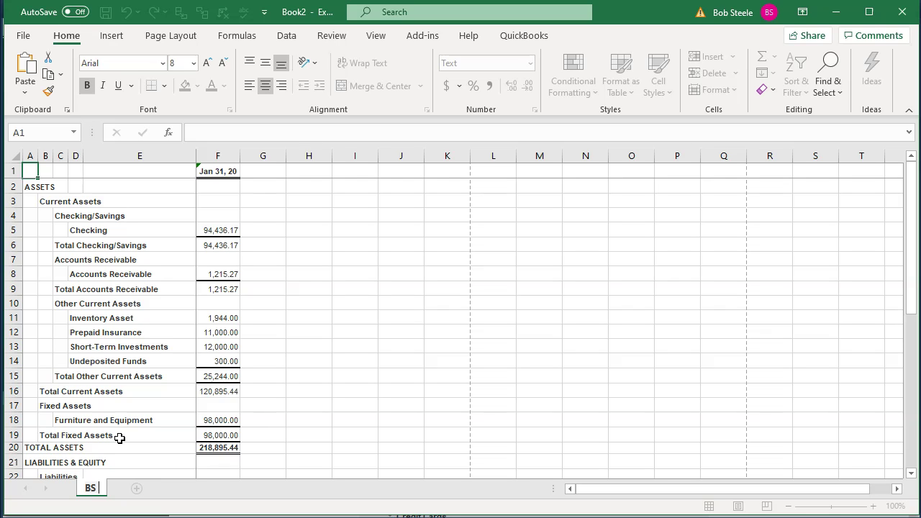
text( Jan)
click(431, 228)
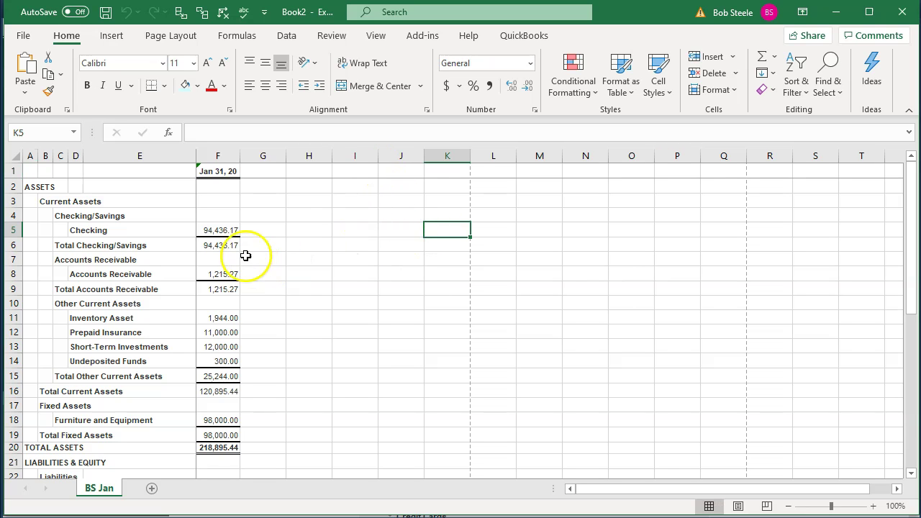
click(212, 200)
key(Left)
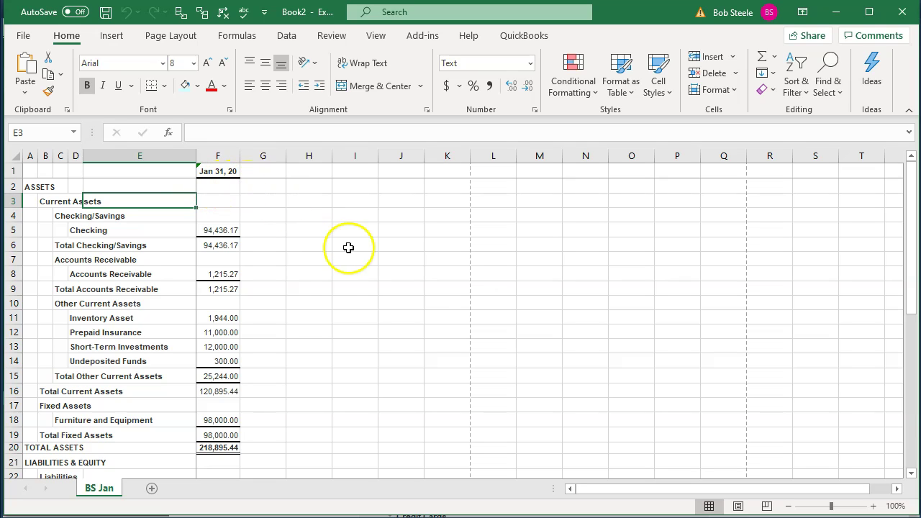
Step: Switch the sheet to Page Layout view, accepting the unfreezing of its panes, and remove the window split
click(738, 506)
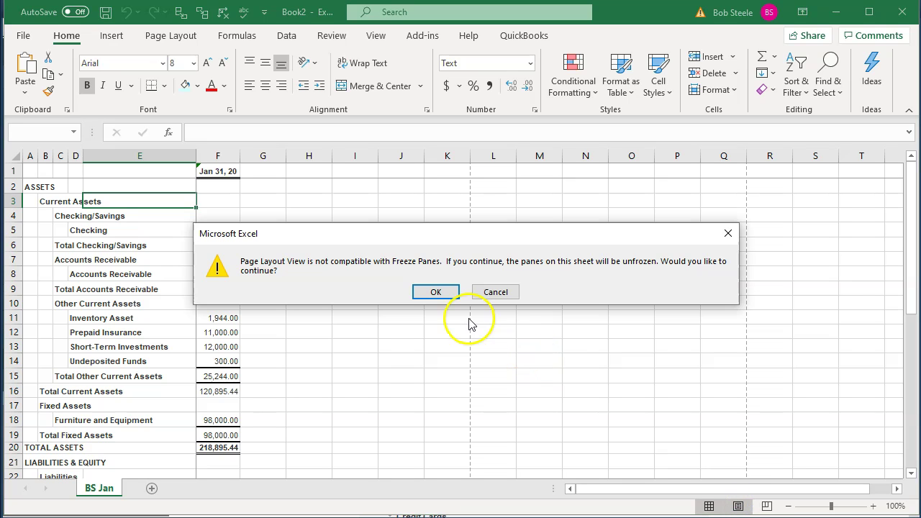
click(436, 291)
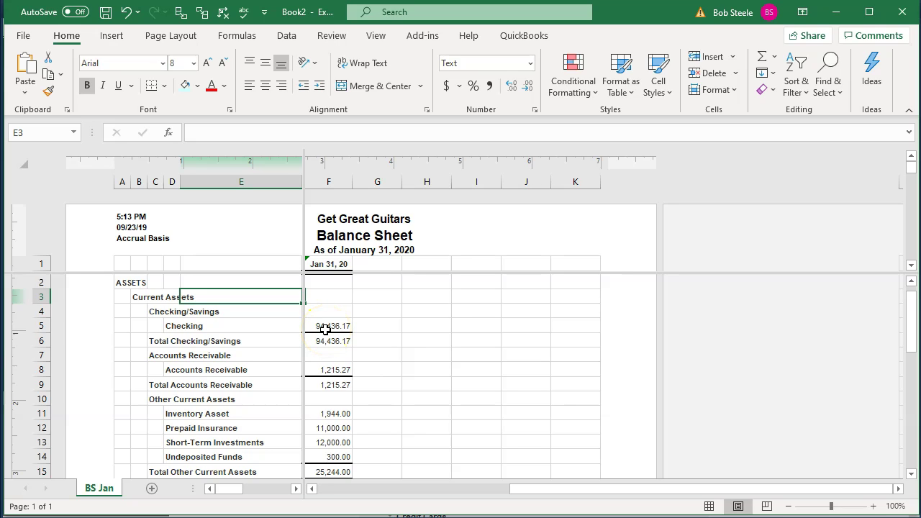
click(371, 36)
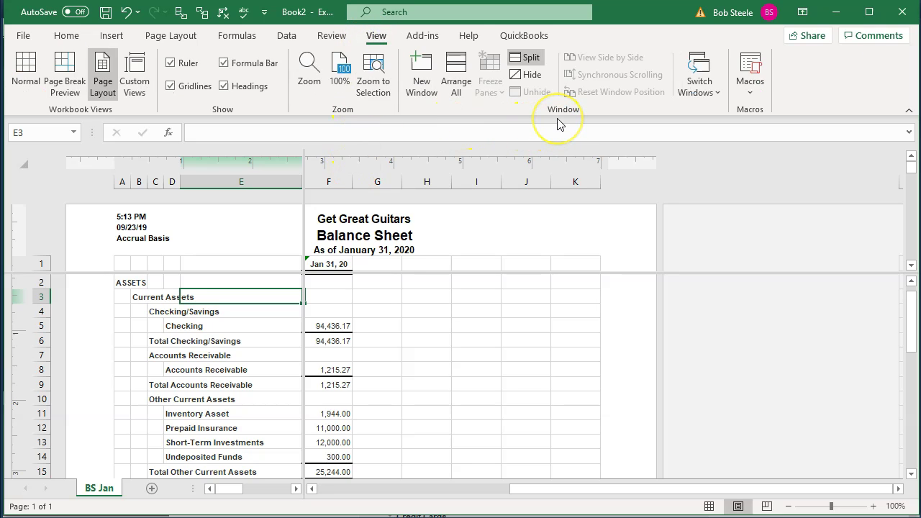
click(529, 59)
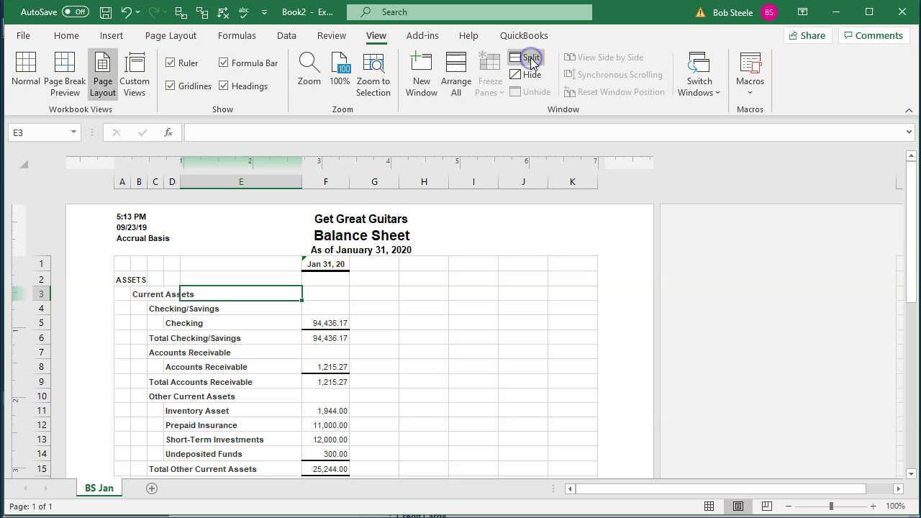
Step: Delete the time, date and Accrual Basis text from the page header, and return the sheet to Normal view
click(171, 231)
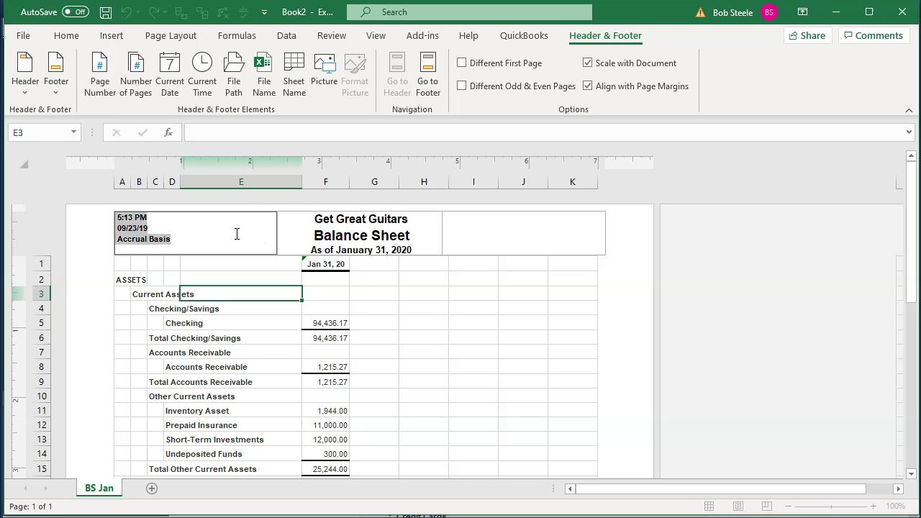
key(Delete)
click(337, 303)
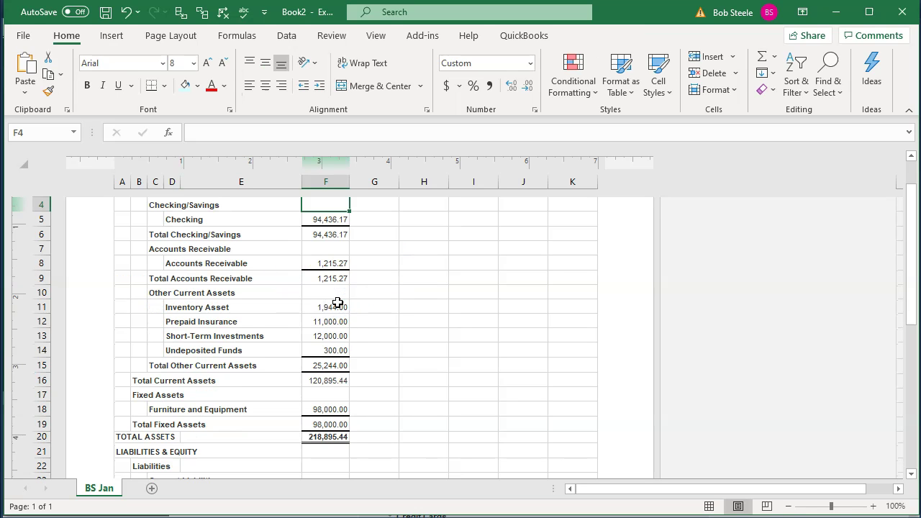
scroll(419, 358, up, 3)
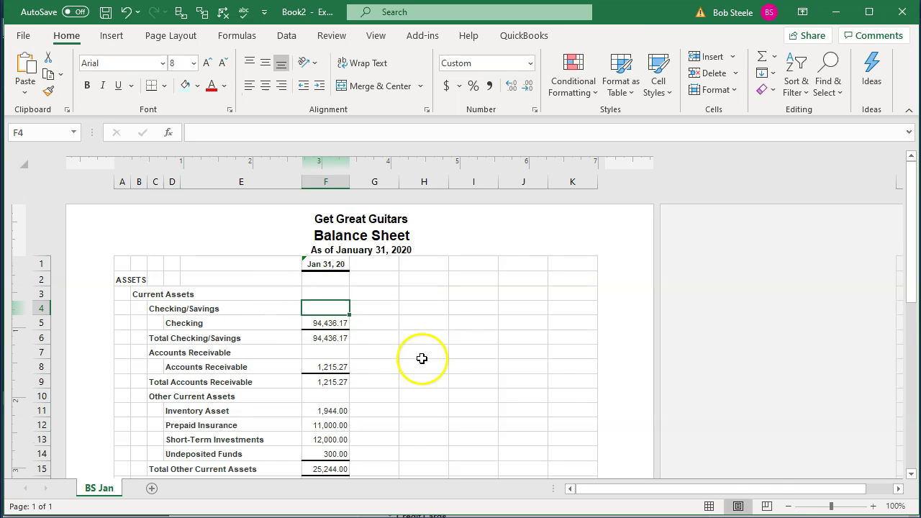
click(709, 506)
click(374, 355)
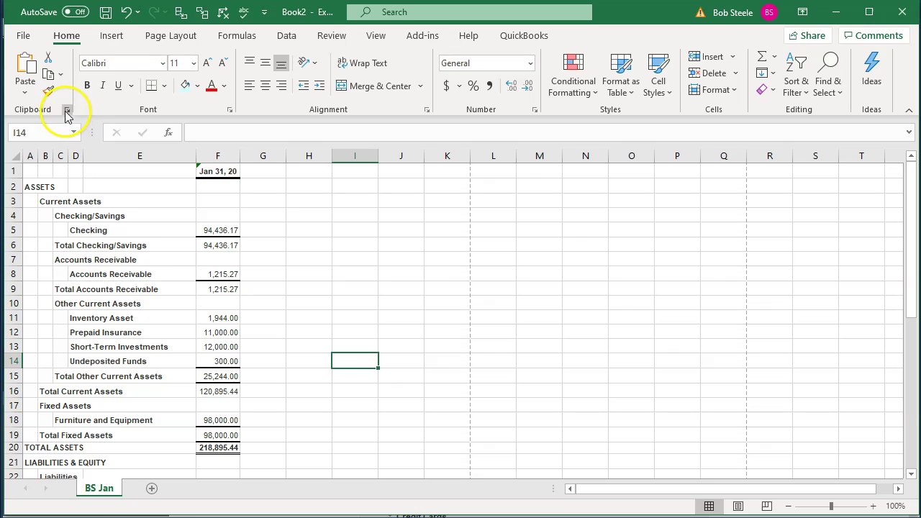
Step: Start saving the workbook under a new name and choose Desktop > Get Great Guitars > Section 6 > Jan 2020 as its location
click(24, 36)
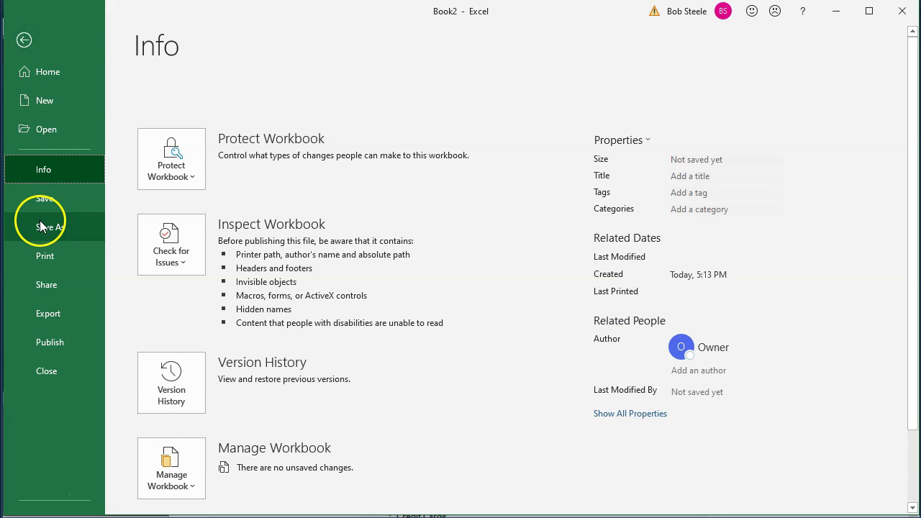
click(44, 226)
click(219, 288)
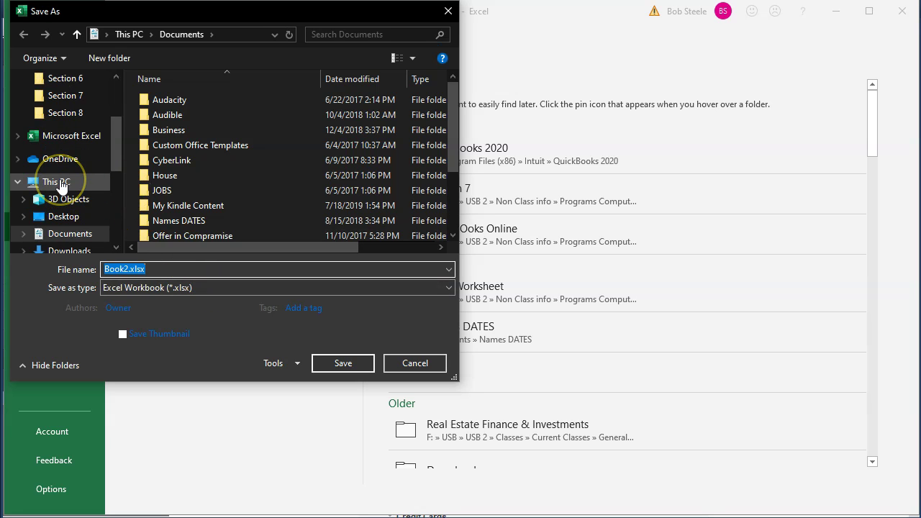
scroll(62, 181, up, 2)
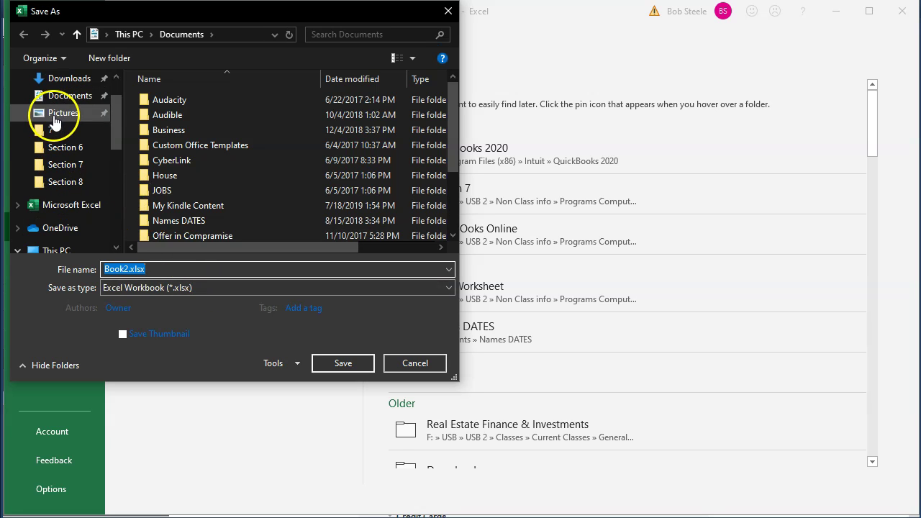
scroll(56, 126, down, 2)
scroll(55, 124, down, 2)
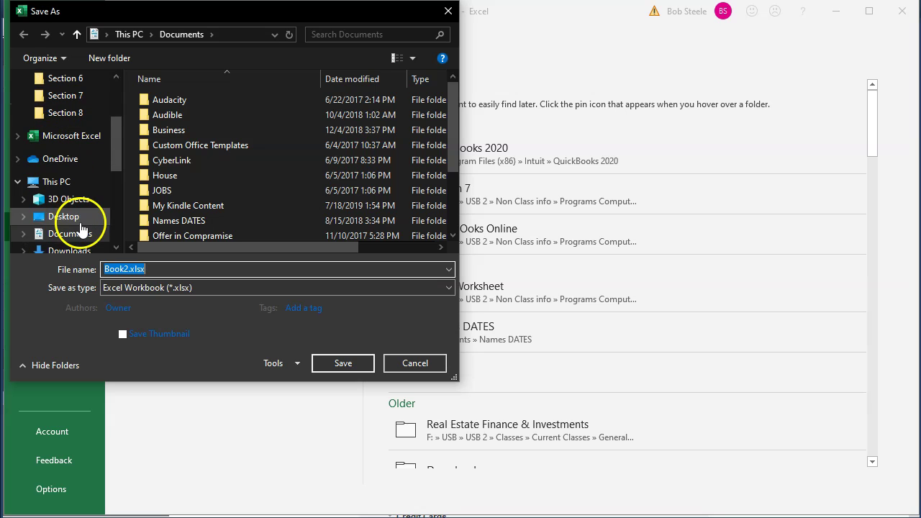
click(68, 216)
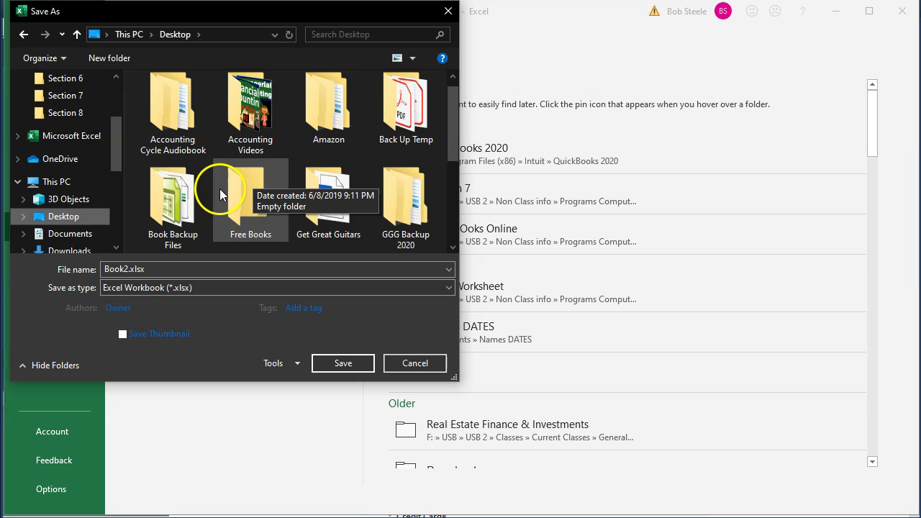
double_click(331, 201)
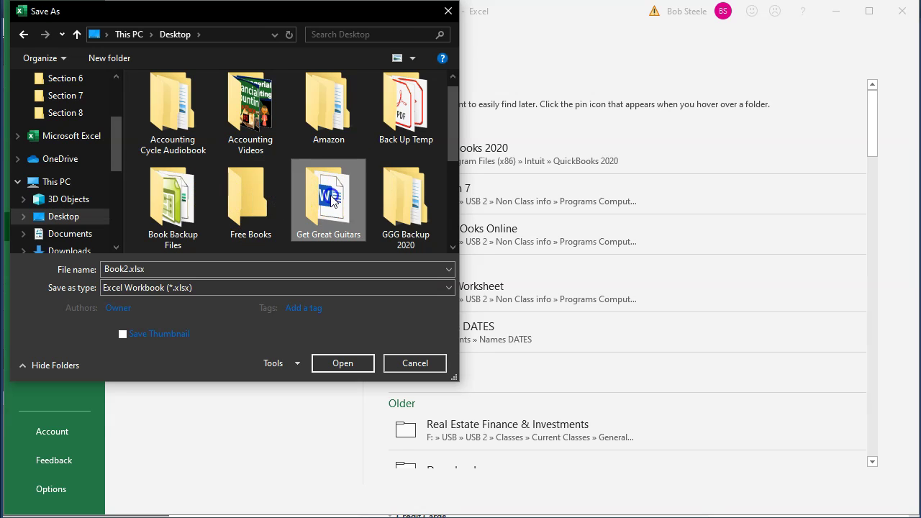
click(163, 116)
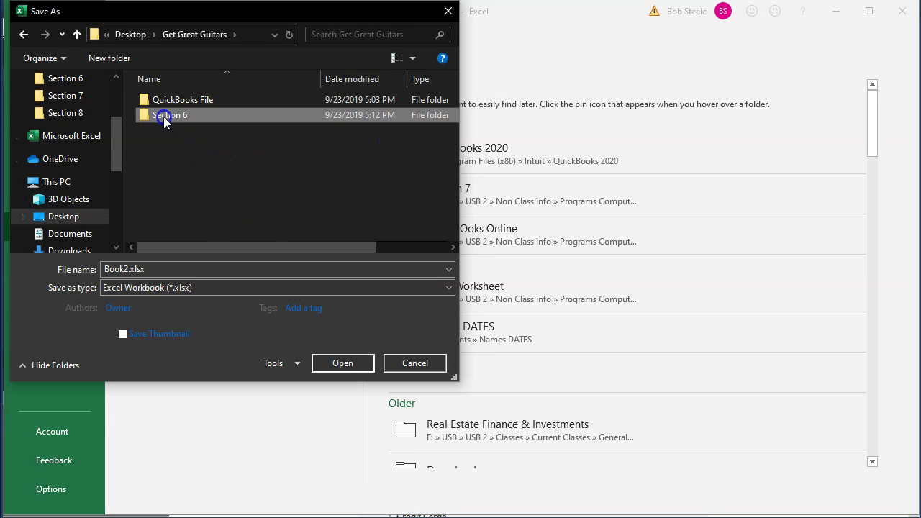
double_click(163, 117)
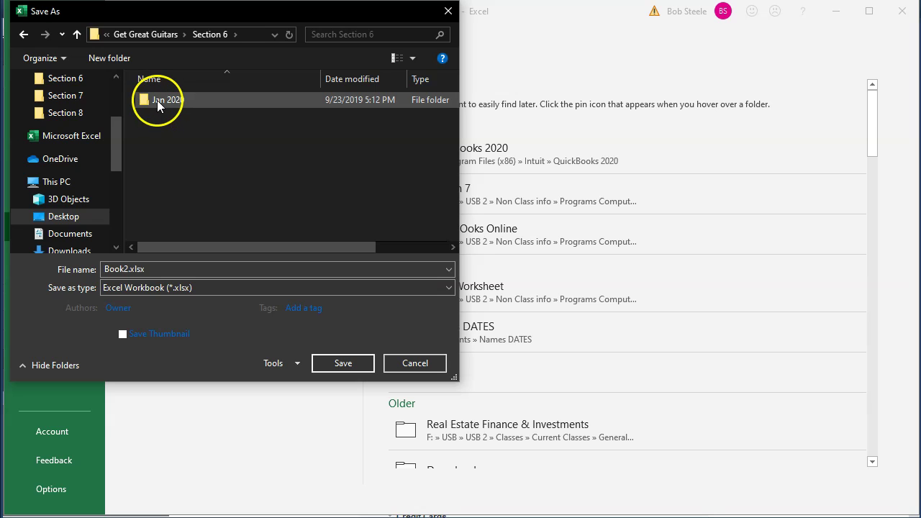
double_click(157, 100)
Step: Name the file Jan Financial Statements.xlsx and save it as a macro-free workbook
click(130, 269)
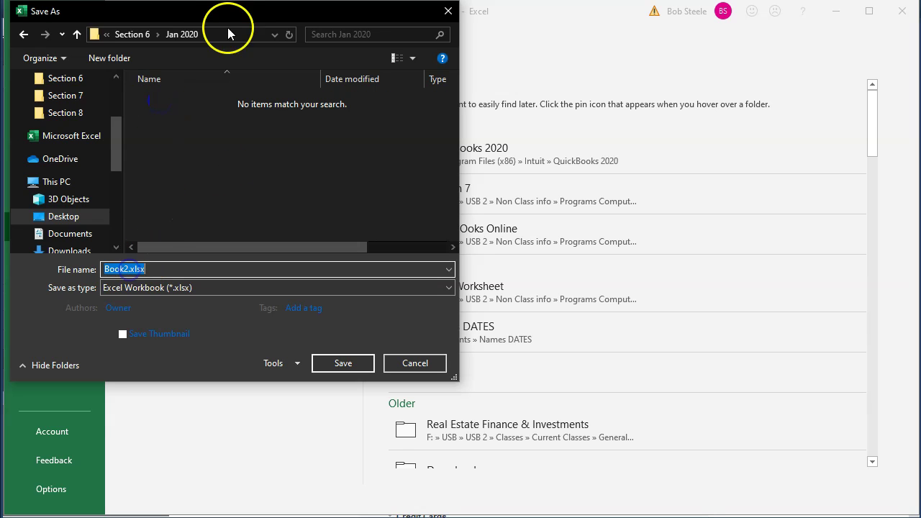
key(Home)
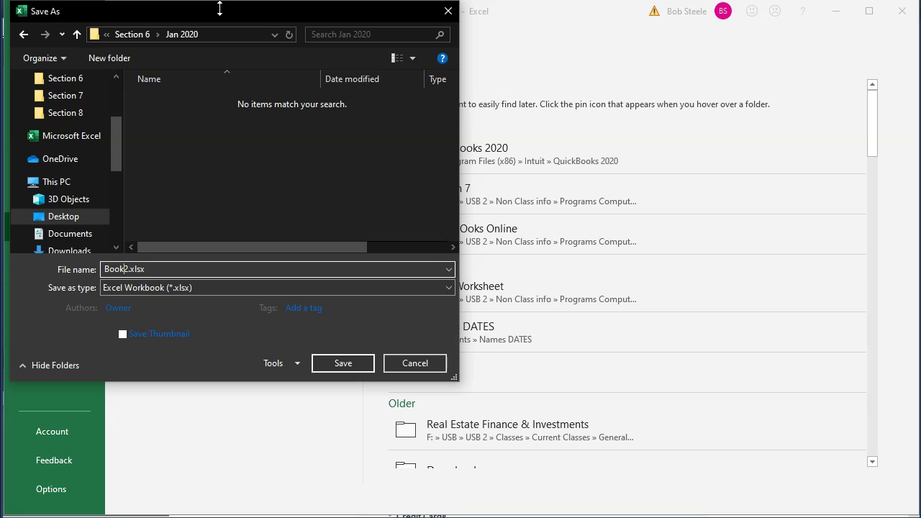
key(Delete)
key(Delete)
key(Delete)
key(Delete)
key(Delete)
text(Feb)
key(BackSpace)
key(BackSpace)
key(BackSpace)
text(Jan Financial Statements)
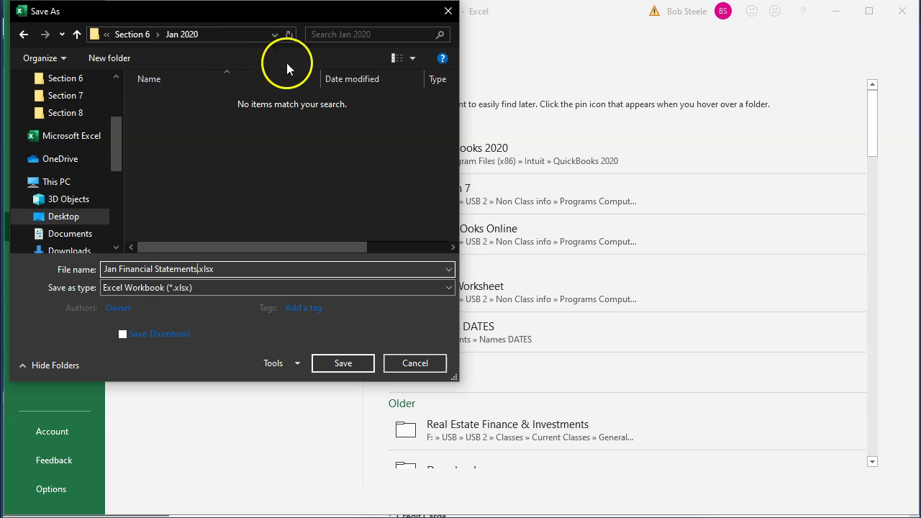
click(342, 364)
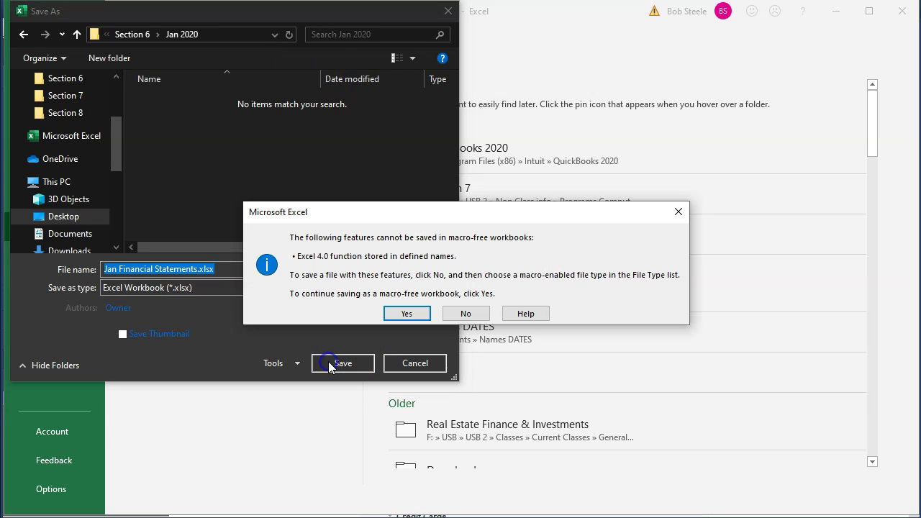
click(411, 317)
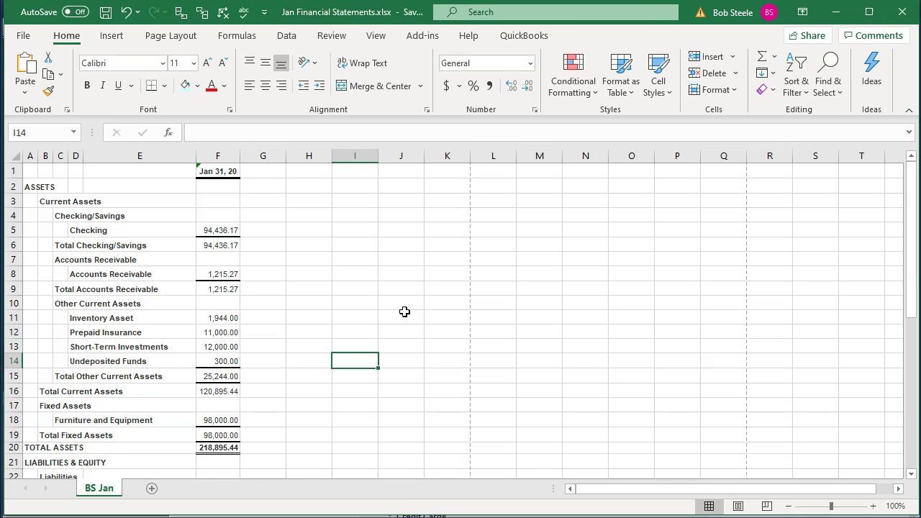
click(391, 289)
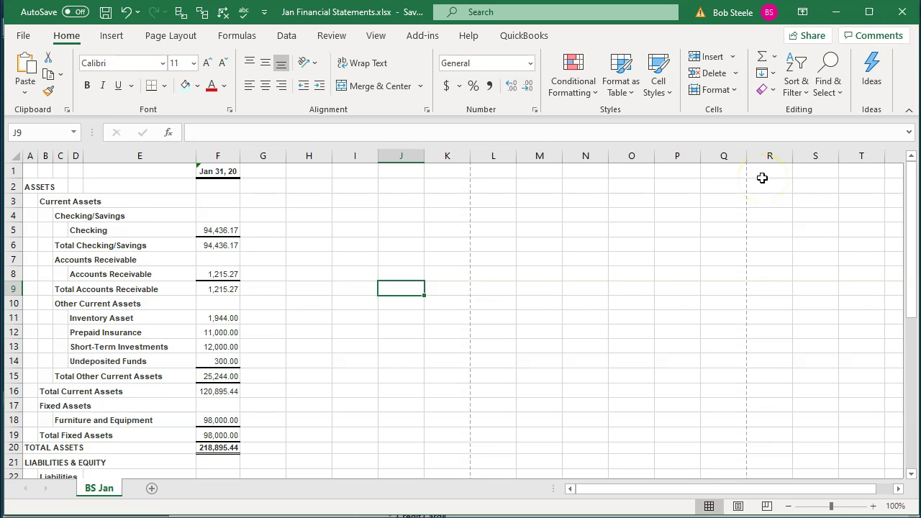
Step: Close the Excel workbook and open the Profit & Loss Standard report in QuickBooks
click(902, 12)
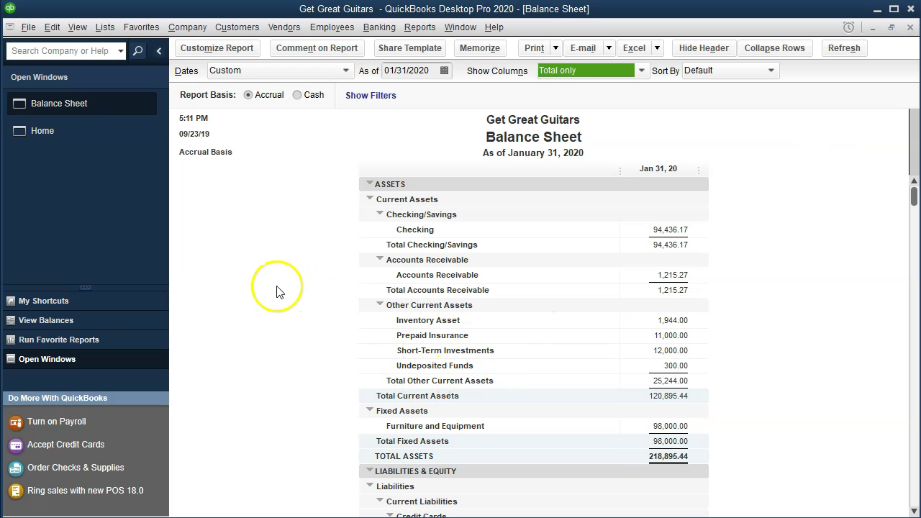
click(417, 30)
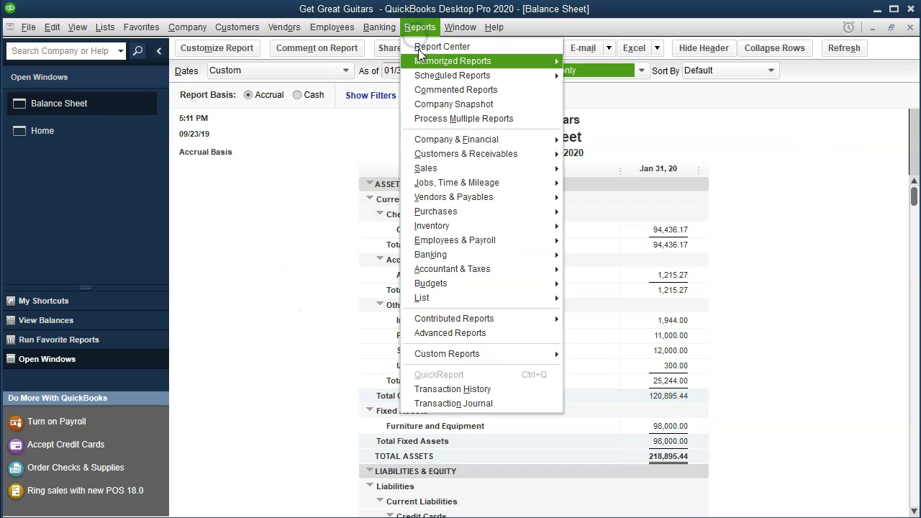
click(510, 139)
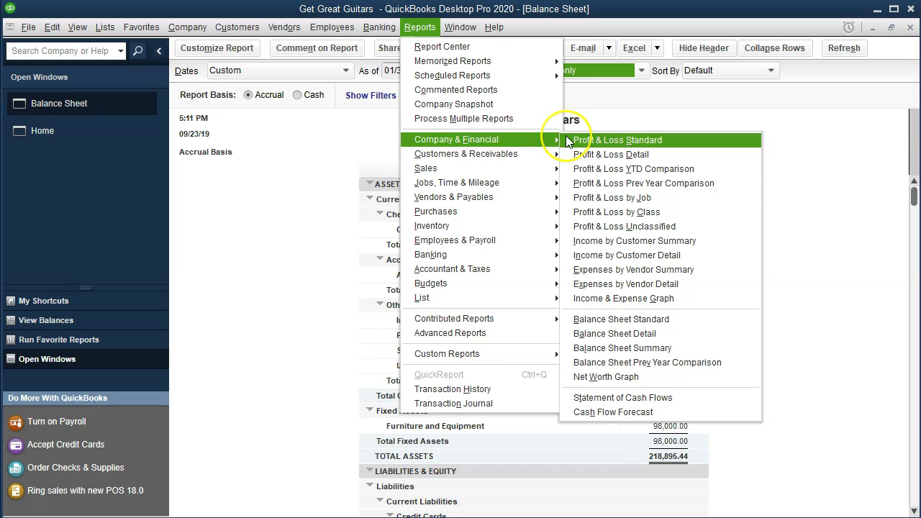
click(568, 140)
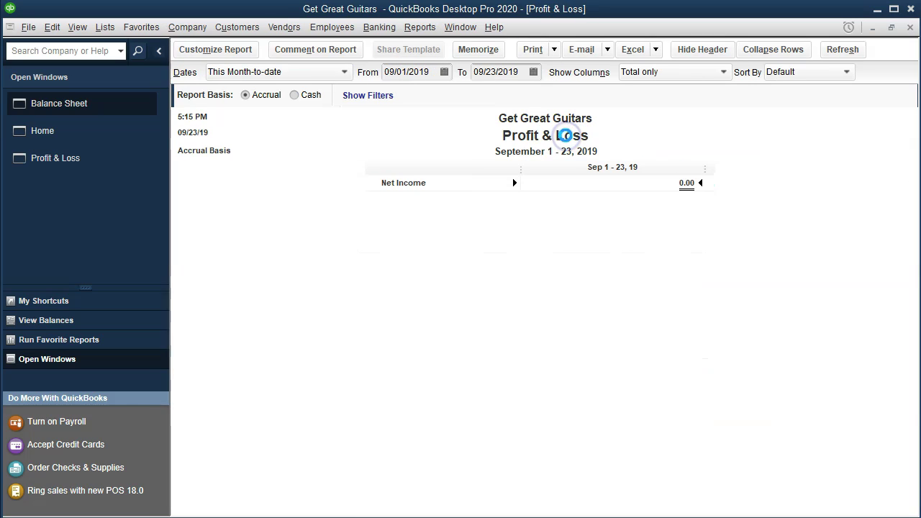
Step: Set the Profit & Loss report period from 01/01/2020 to 01/31/2020
key(Tab)
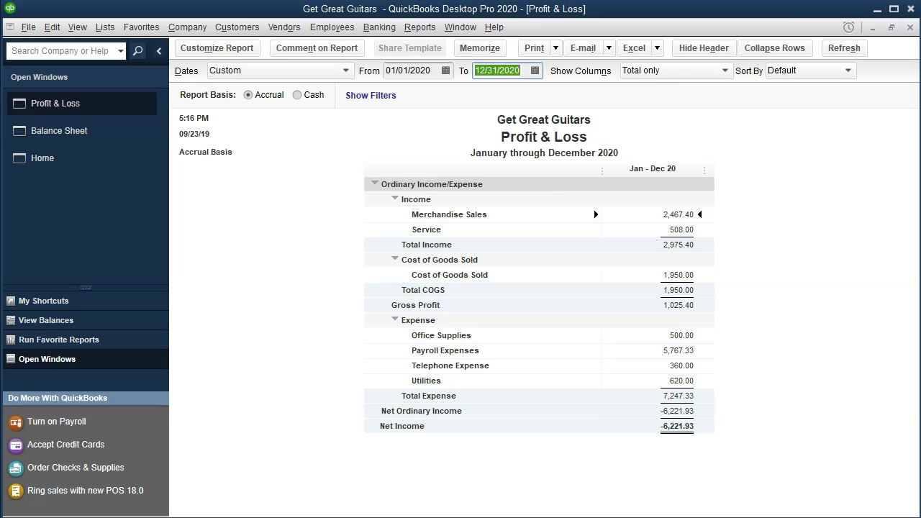
text(01/31/20)
key(Tab)
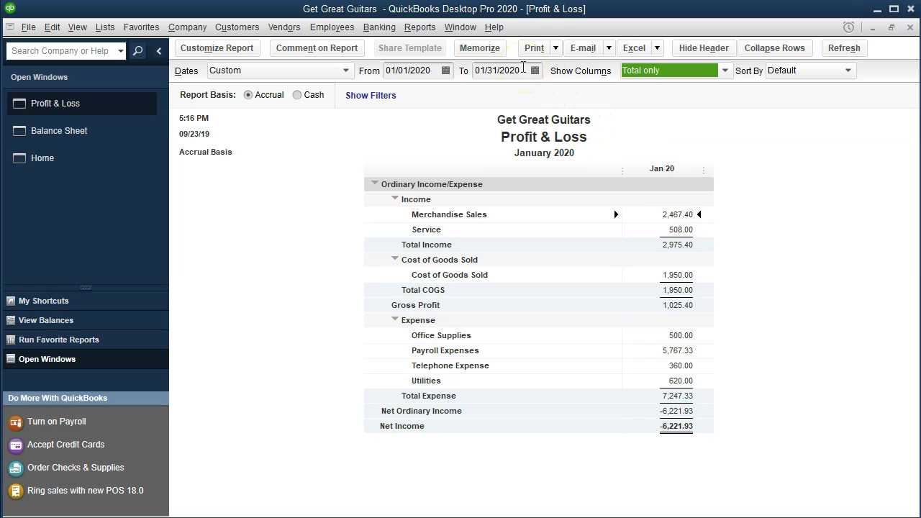
Step: Extend the report's end date to 12/31/2020 for comparison and return it to 01/31/2020
click(523, 69)
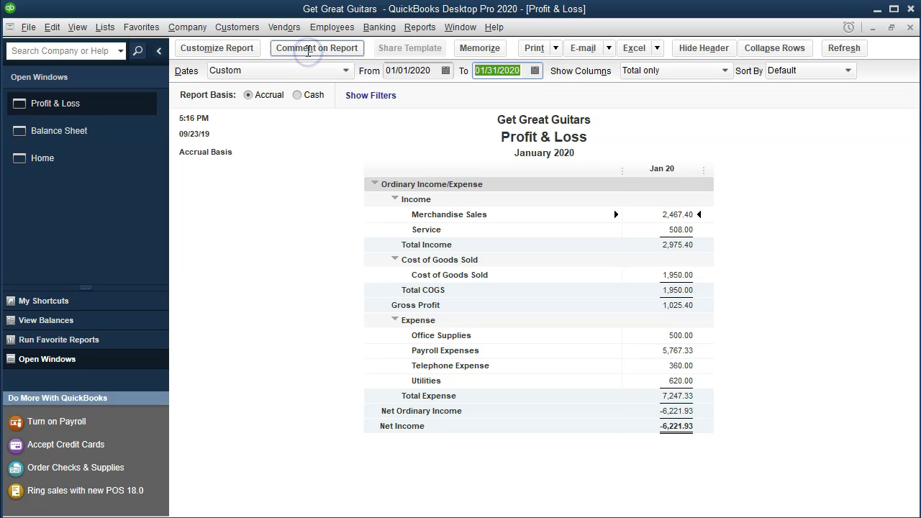
text(123120)
key(Tab)
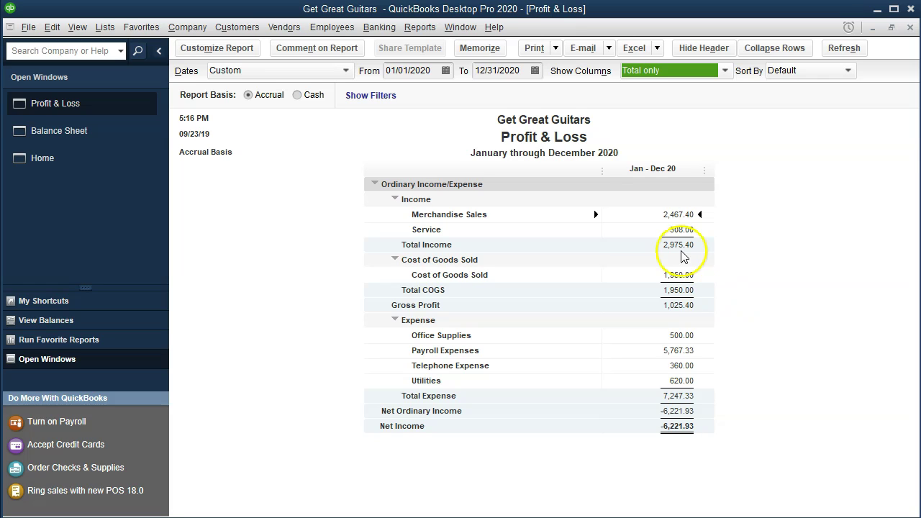
click(522, 70)
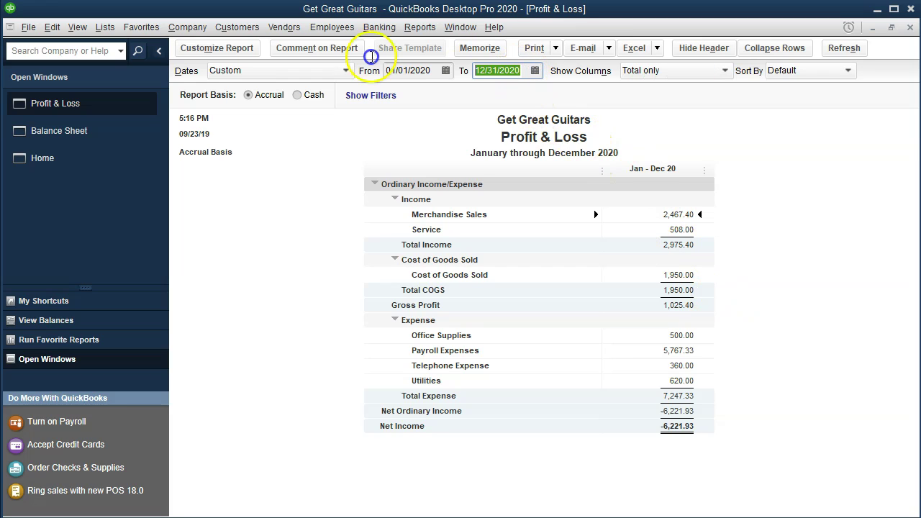
text(01/31/20)
key(Tab)
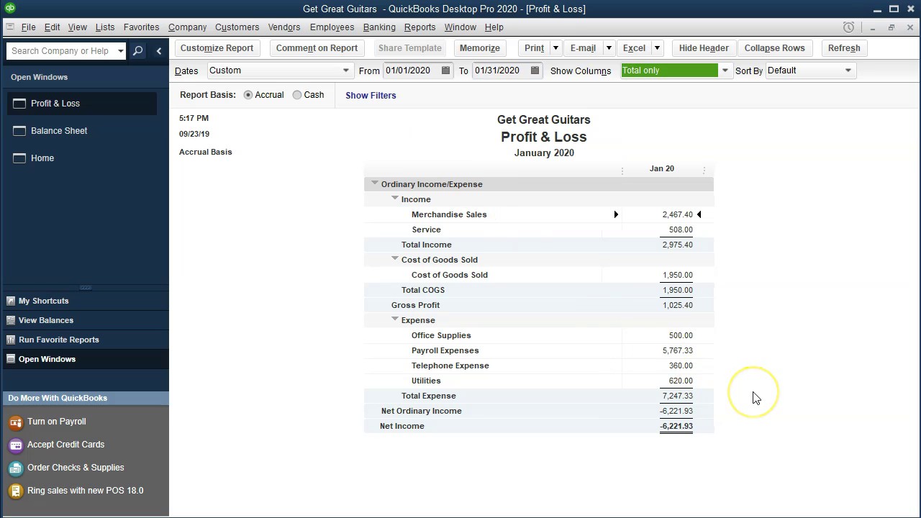
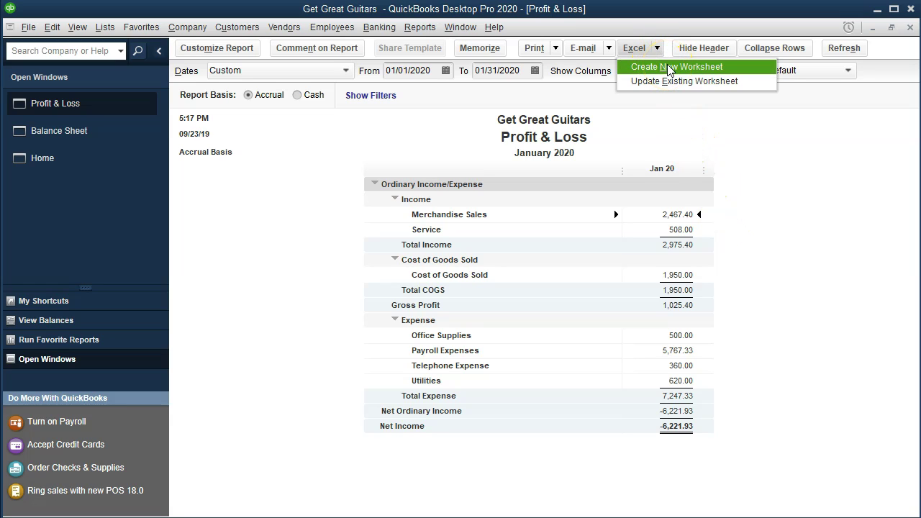
Step: Start exporting the report to a new worksheet in an existing workbook, browsing to the Get Great Guitars folder on the Desktop
click(668, 67)
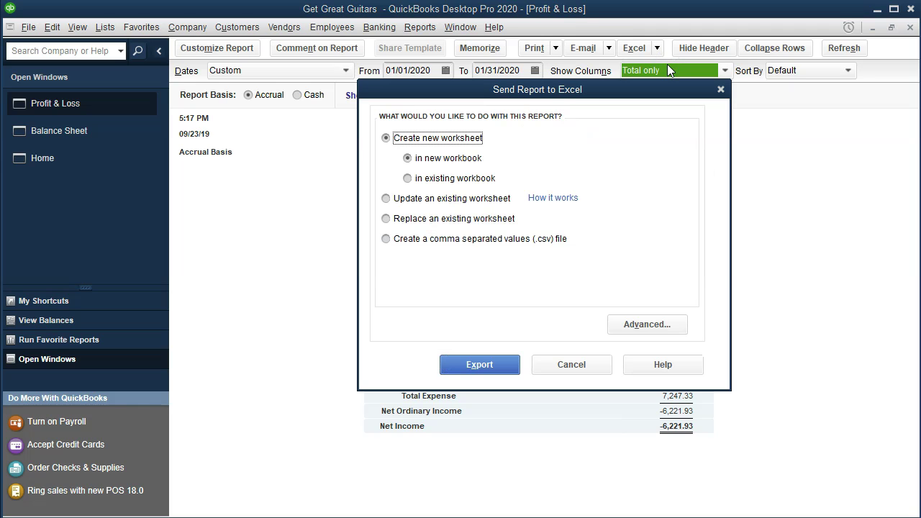
click(410, 178)
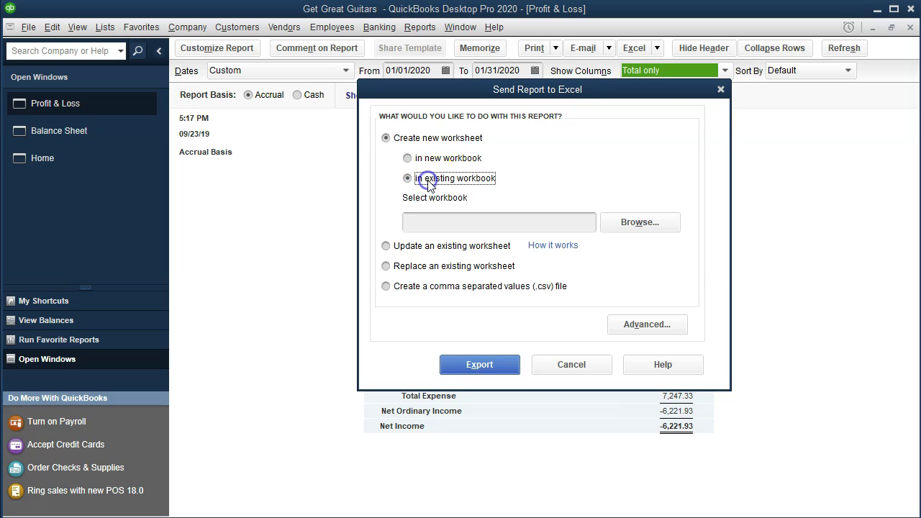
click(617, 223)
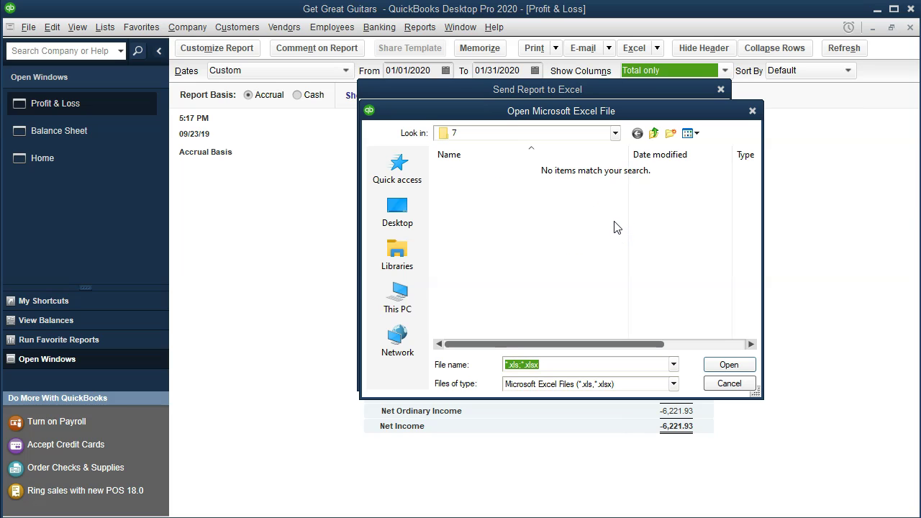
click(411, 207)
click(580, 249)
scroll(580, 249, down, 3)
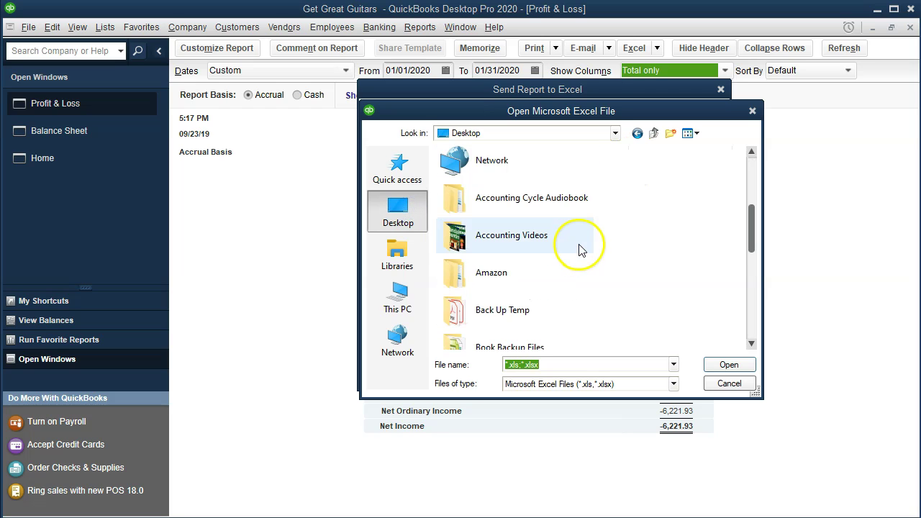
scroll(580, 246, down, 2)
double_click(463, 263)
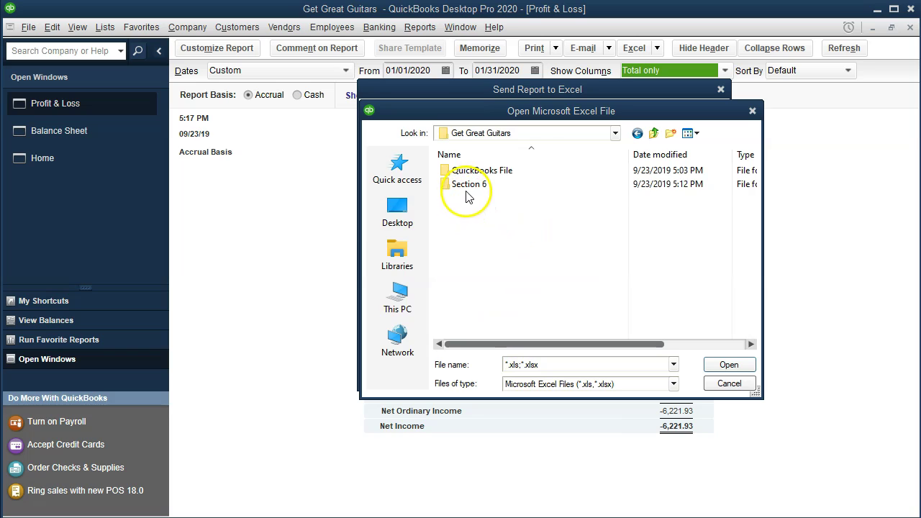
Step: Rename the Section 6 folder as Section 7 within the file selection dialog
click(469, 185)
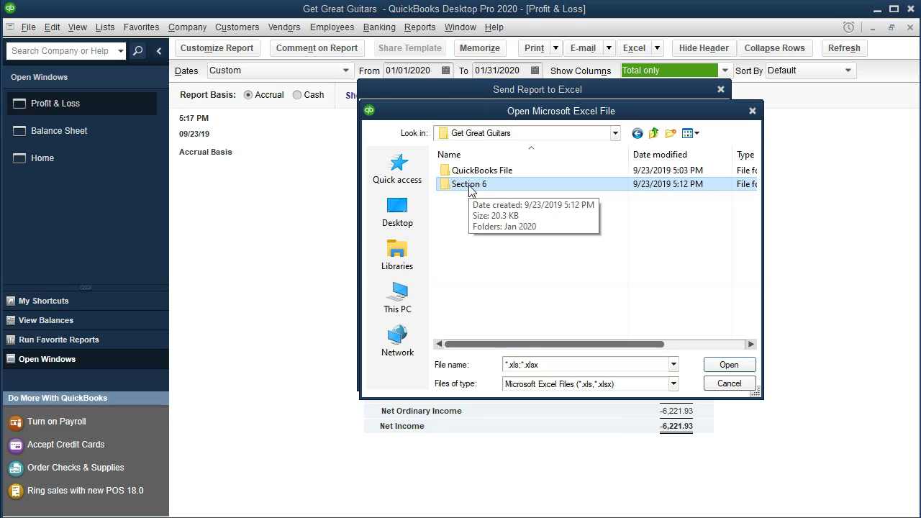
click(468, 184)
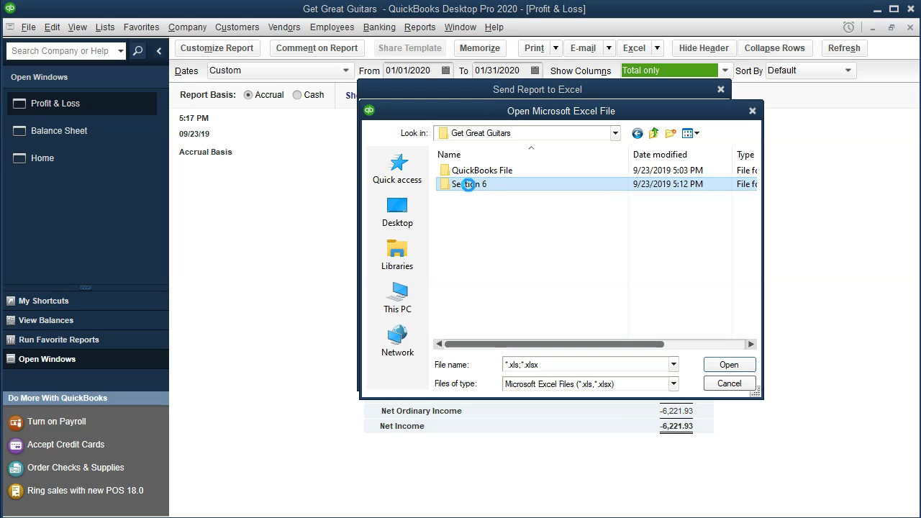
right_click(469, 185)
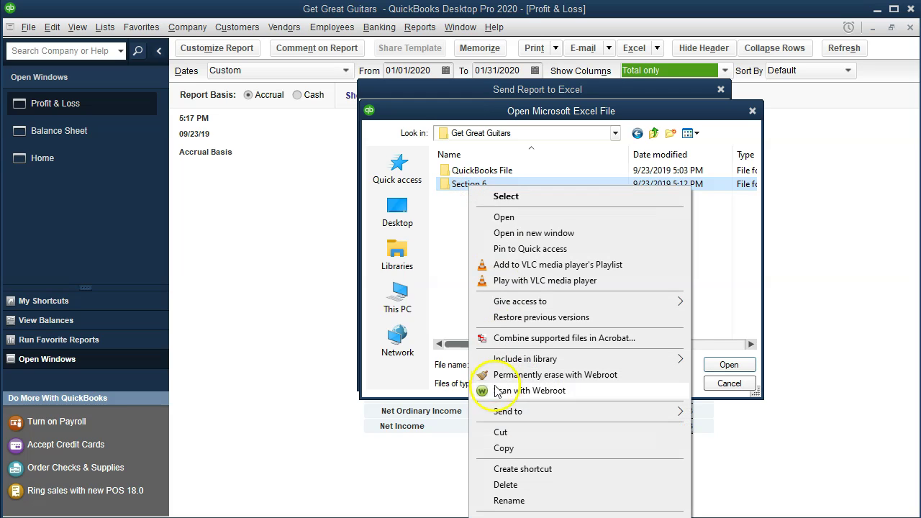
click(501, 500)
click(491, 185)
key(BackSpace)
text(7)
click(501, 280)
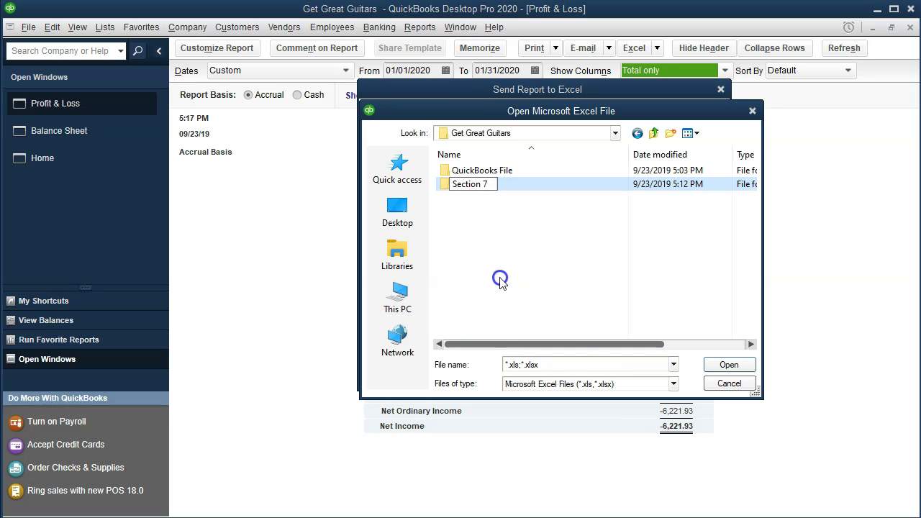
Step: Choose Jan Financial Statements.xlsx in Section 7 > Jan 2020 as the target workbook and export the report to it
double_click(464, 185)
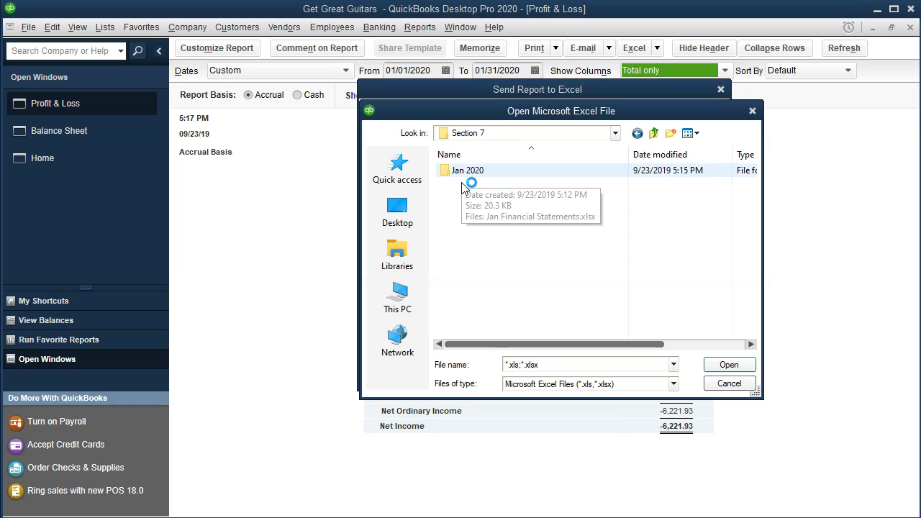
double_click(462, 173)
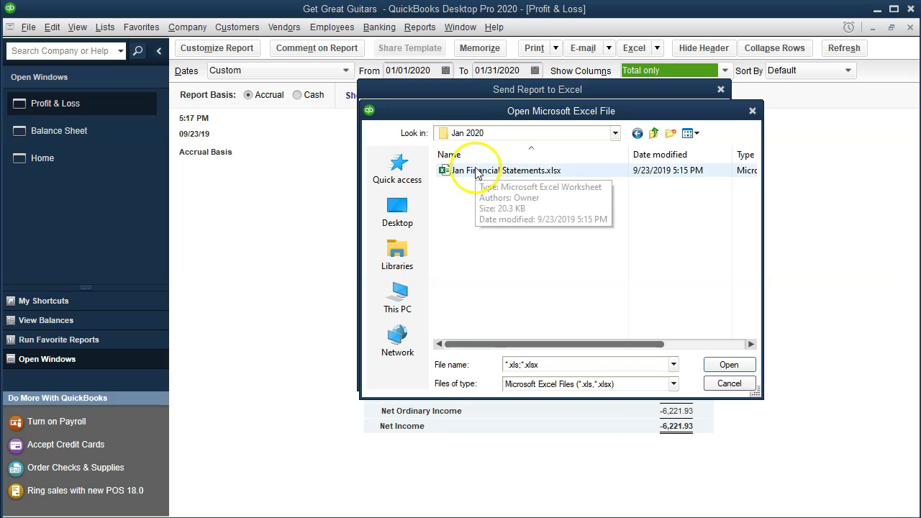
double_click(473, 177)
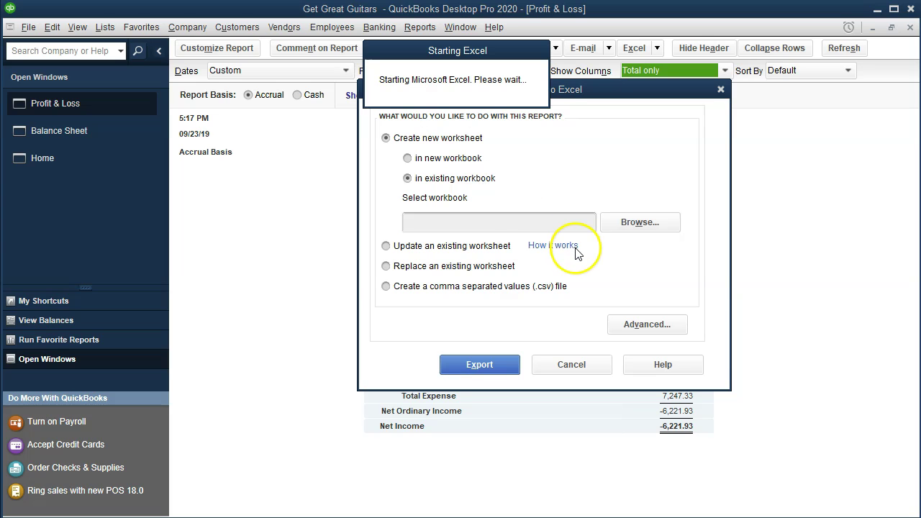
click(479, 364)
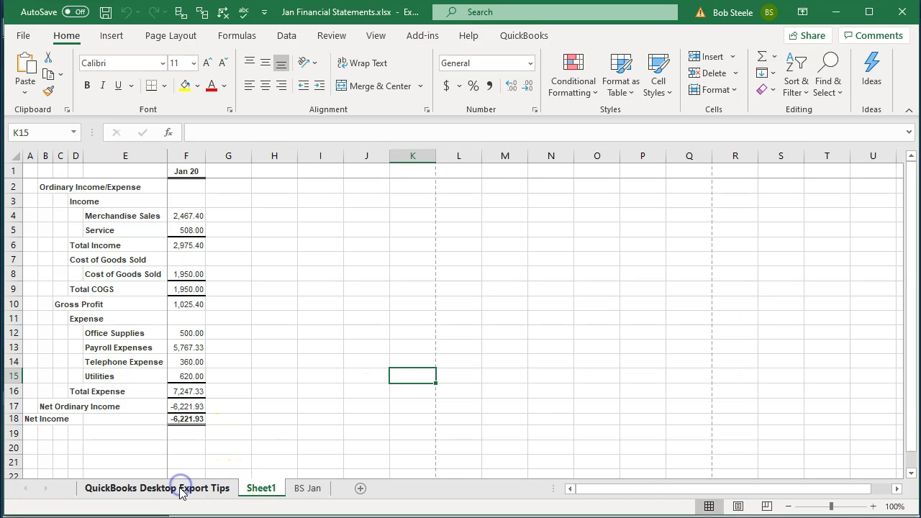
Step: Delete the QuickBooks Desktop Export Tips sheet from the workbook, confirming the deletion
click(182, 489)
right_click(180, 489)
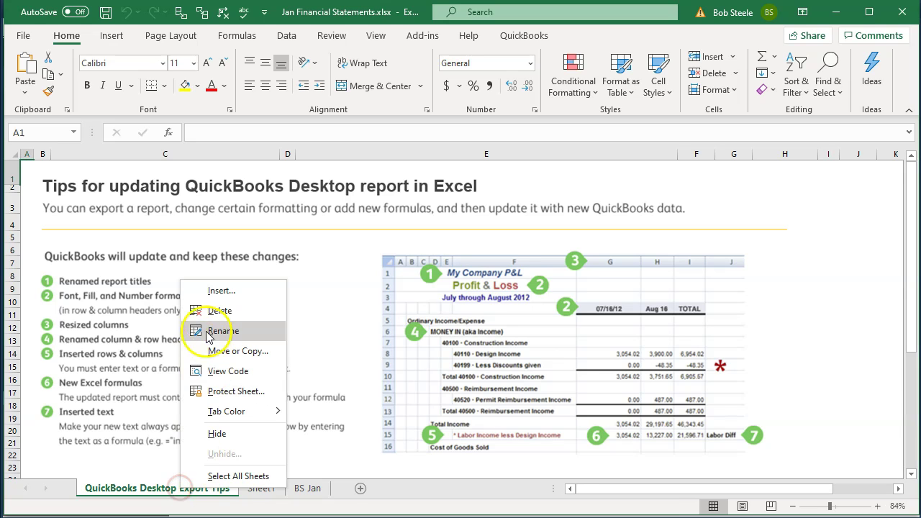
click(209, 310)
click(435, 292)
Step: Move the exported Profit & Loss sheet, Sheet1, after the BS Jan sheet
click(145, 489)
click(100, 488)
click(105, 494)
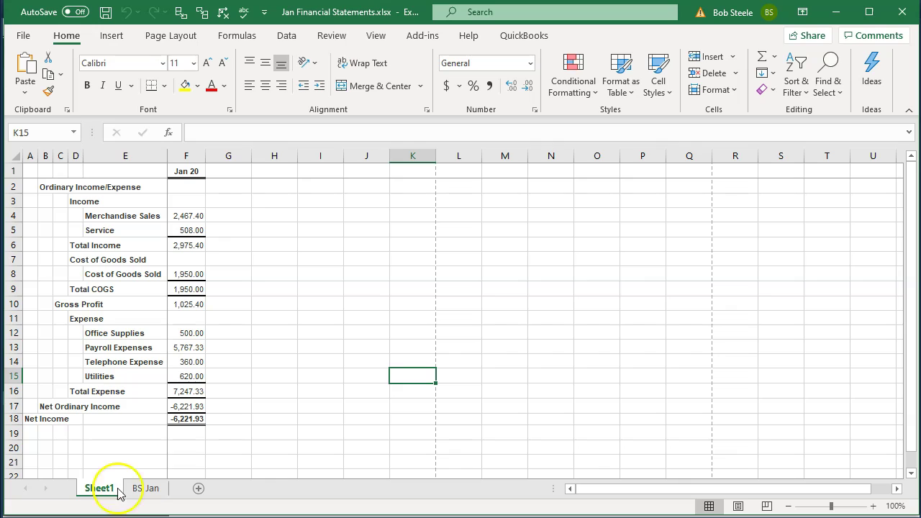
drag(104, 494, 176, 492)
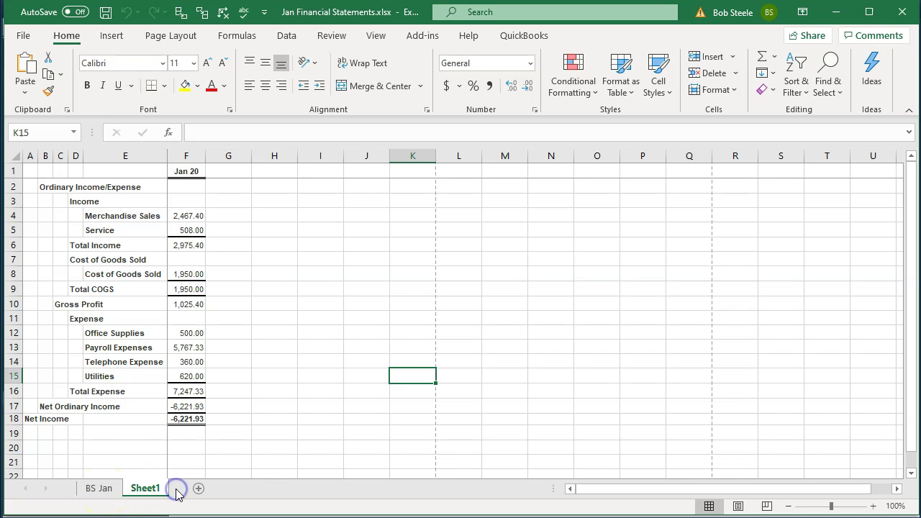
Step: Rename Sheet1 as P&L Jan
click(163, 492)
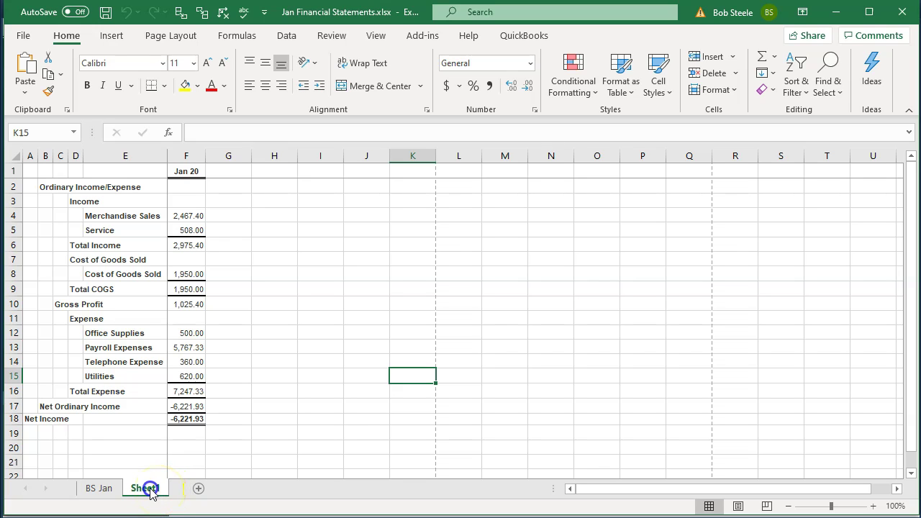
double_click(150, 492)
key(BackSpace)
text(IS)
key(BackSpace)
key(BackSpace)
text(P)
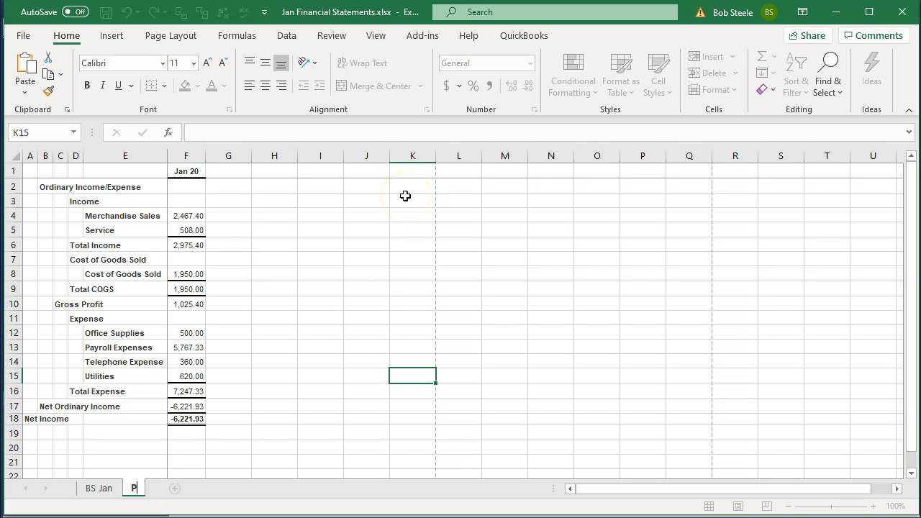
text(&L Jan)
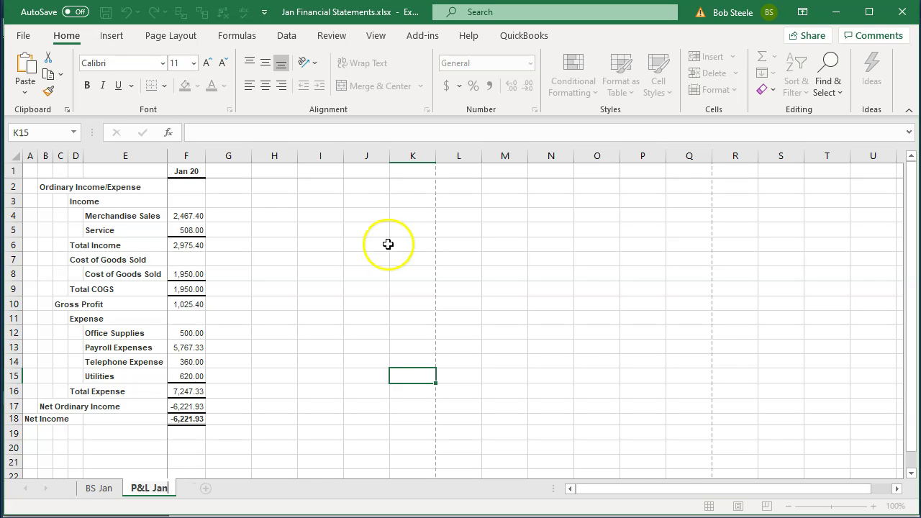
click(383, 245)
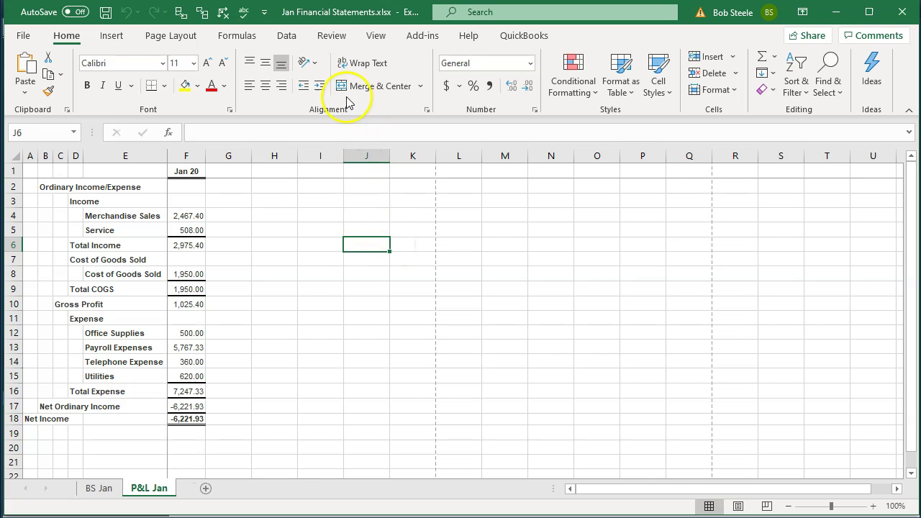
Step: Show the P&L Jan sheet in Page Layout view, accepting that its panes are unfrozen, and remove the window split
click(185, 201)
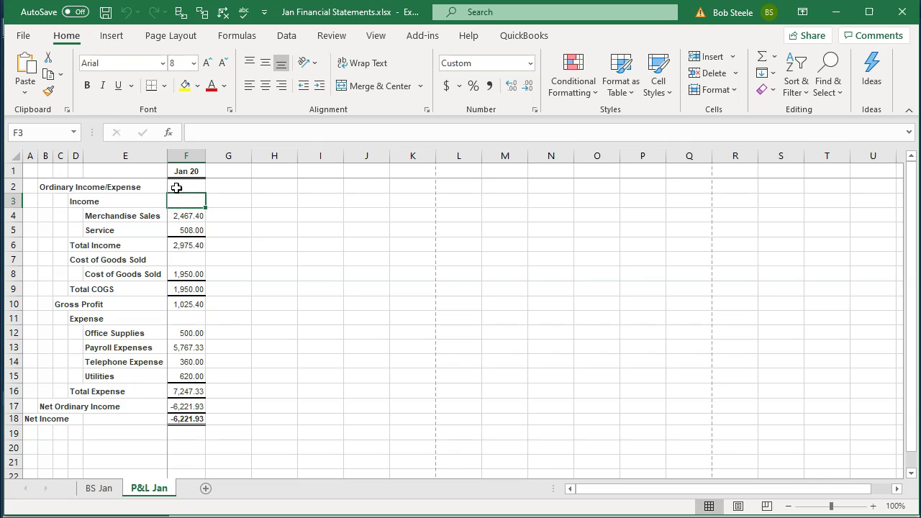
click(737, 507)
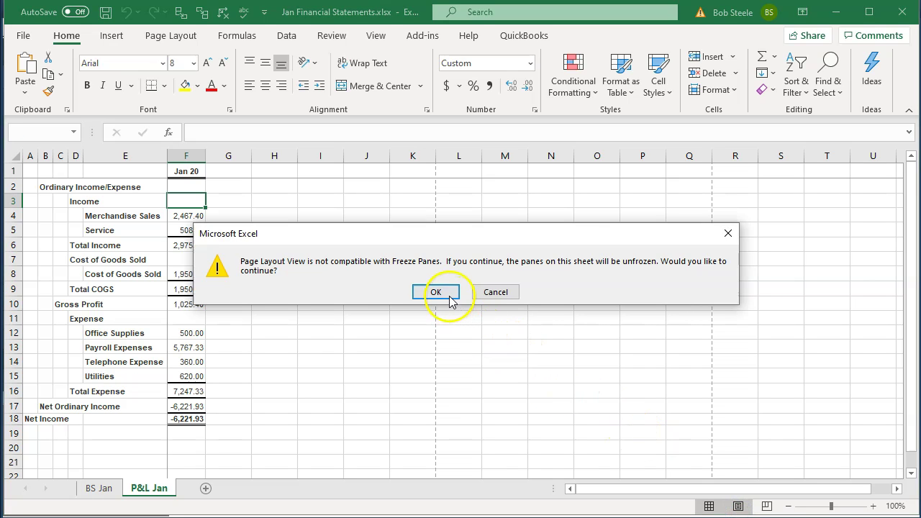
click(444, 291)
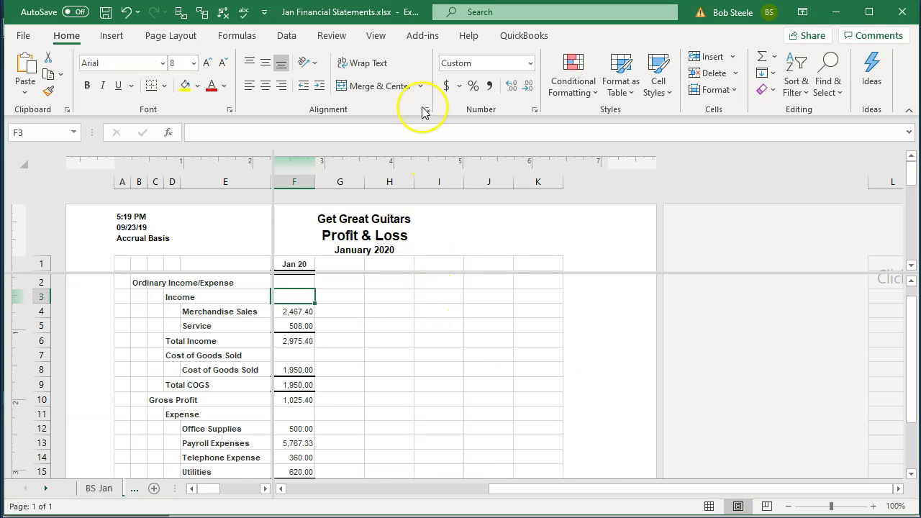
click(374, 38)
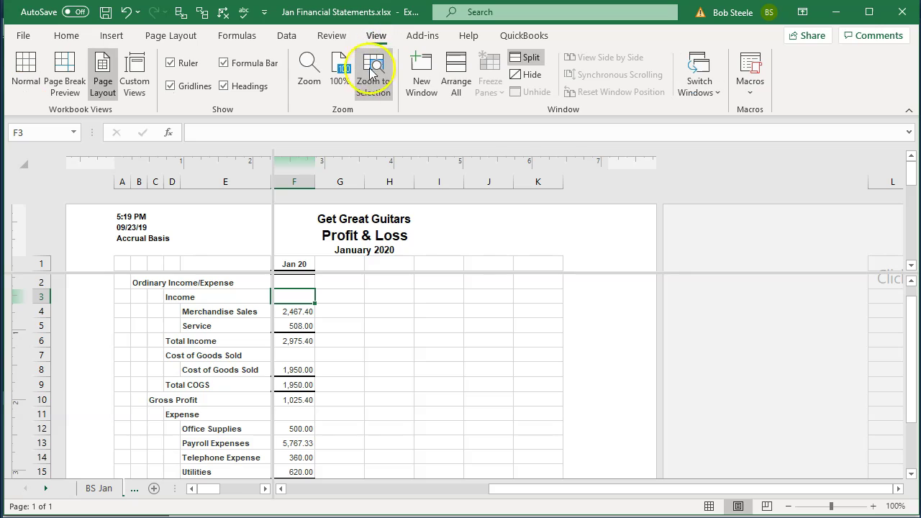
click(528, 57)
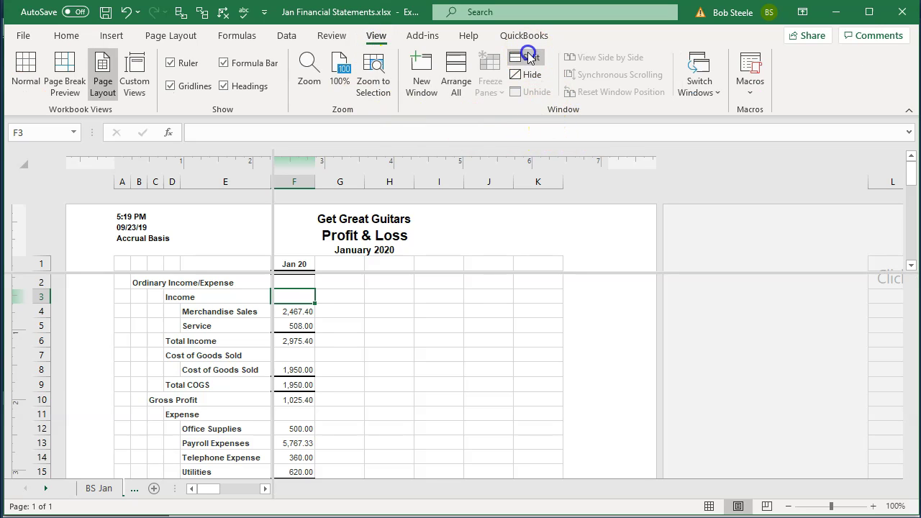
Step: Delete the time, date and Accrual Basis text from the P&L Jan header's left section and return to Normal view
click(181, 232)
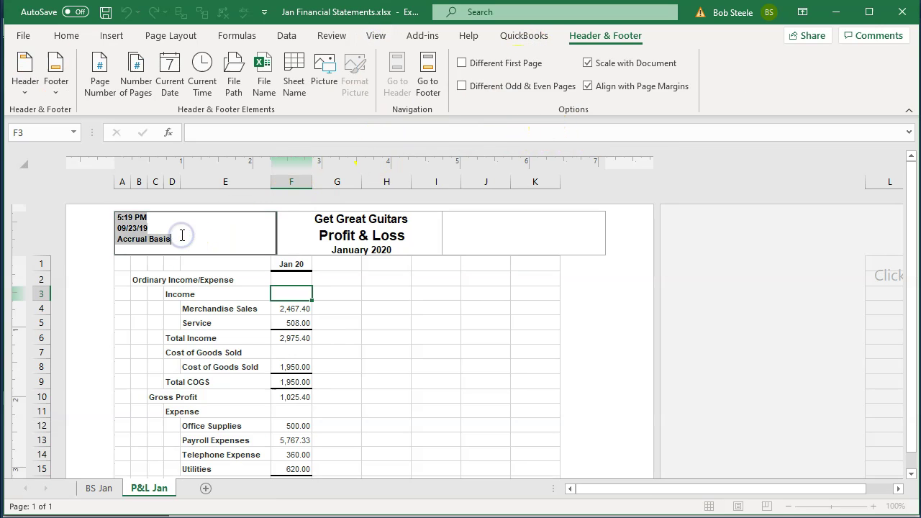
key(Delete)
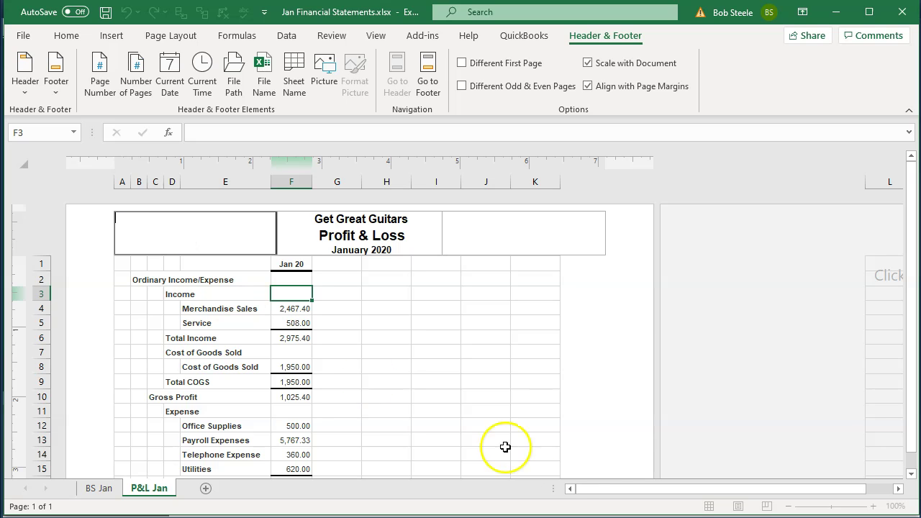
click(708, 506)
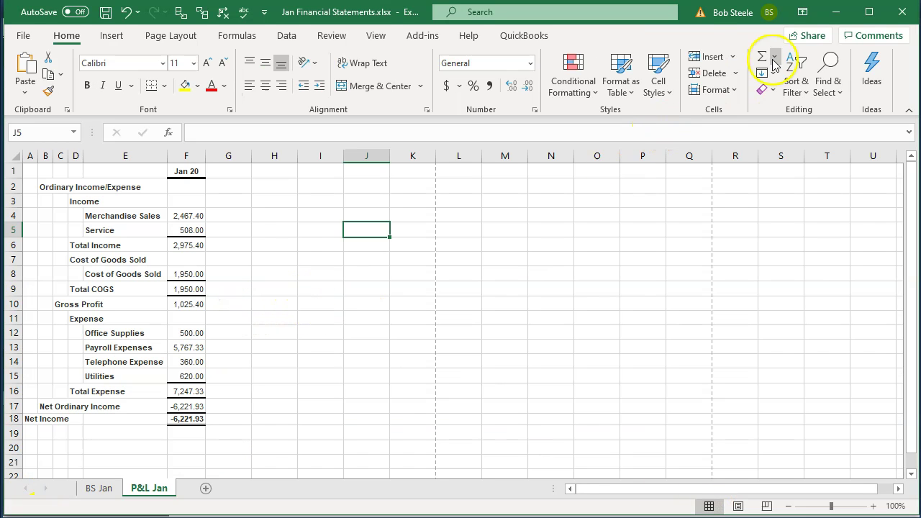
Step: Close the Jan Financial Statements workbook, saving its changes, and return to QuickBooks
click(901, 12)
click(402, 272)
click(405, 312)
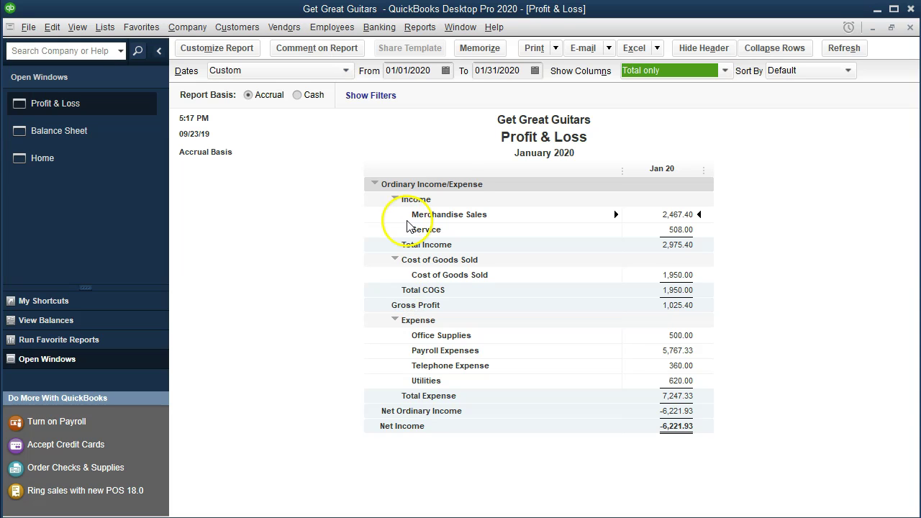
Step: Open the Transaction List by Date report from the Accountant & Taxes reports
click(428, 30)
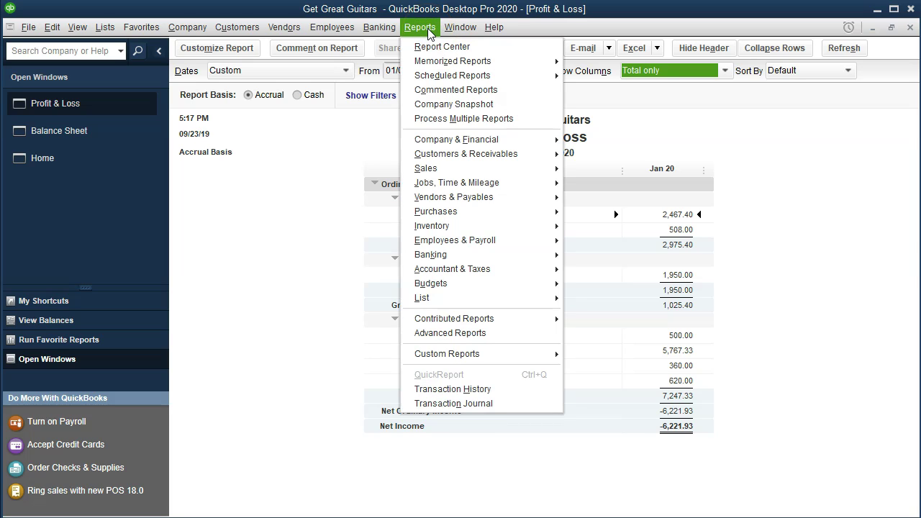
click(195, 284)
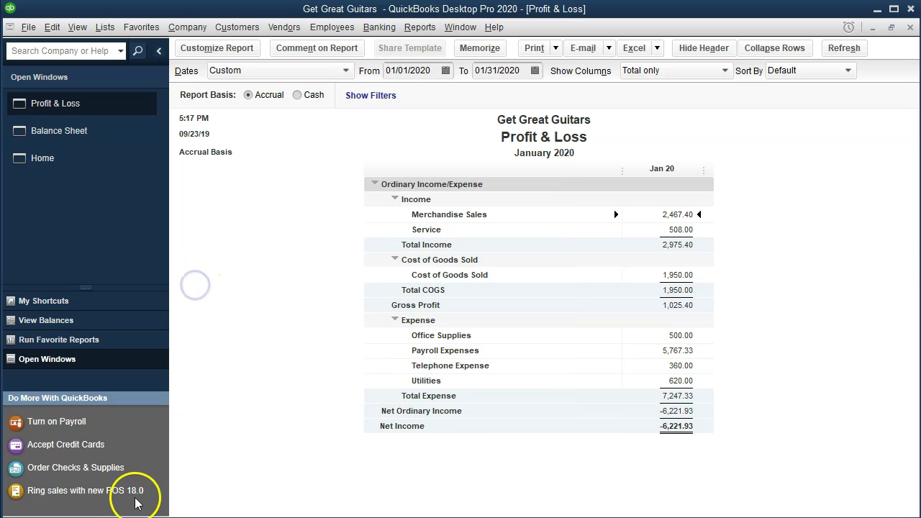
click(419, 26)
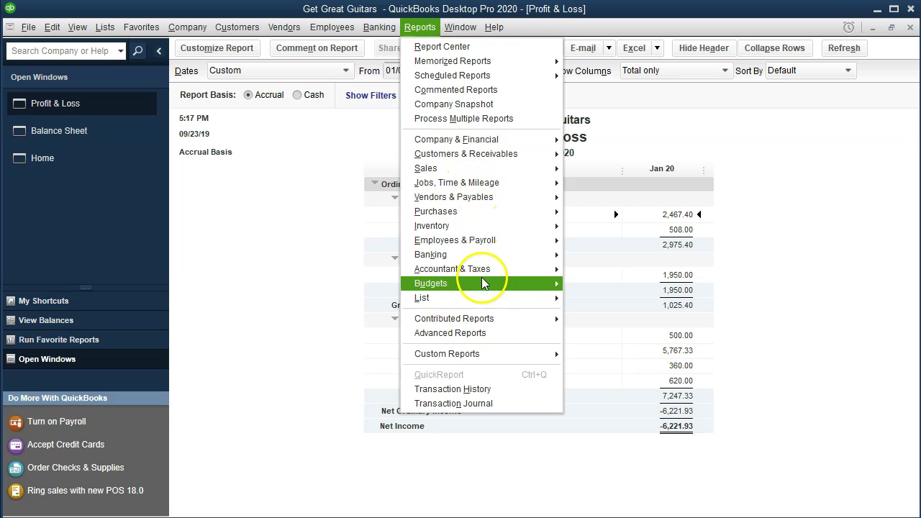
mouse_move(485, 269)
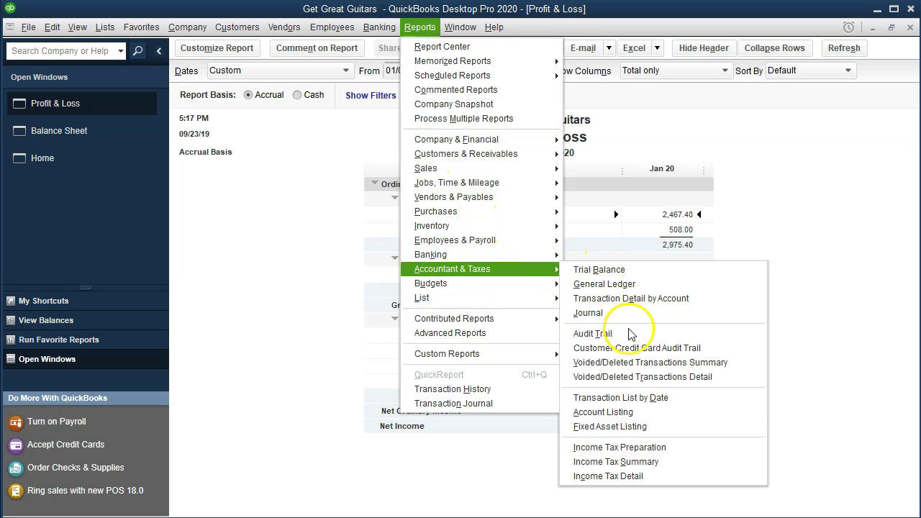
click(666, 398)
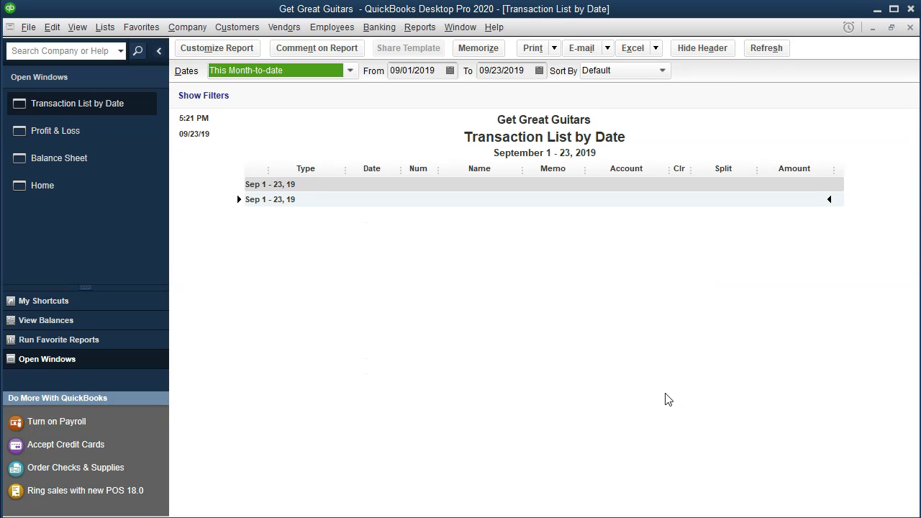
Step: Set the Transaction List by Date report's range from 01/01/2020 to 01/31/2020
key(Tab)
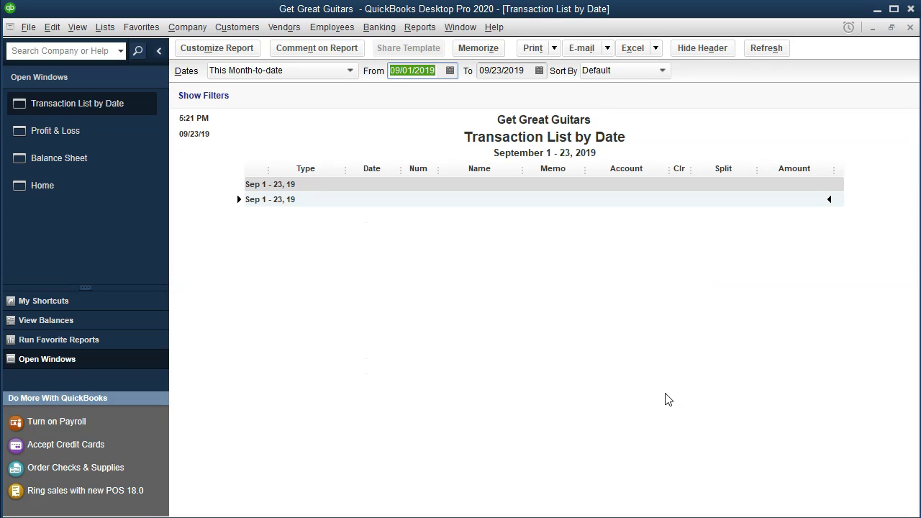
text(01/01)
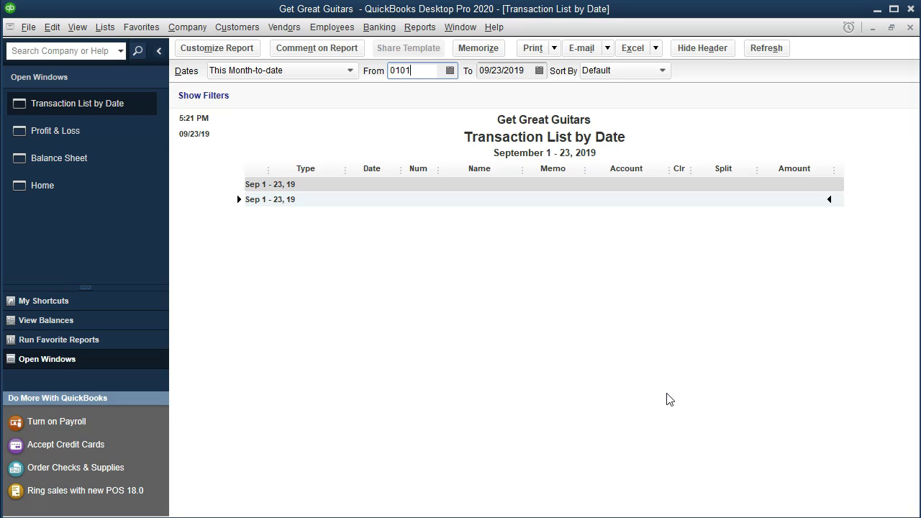
text(/20)
key(Tab)
text(013120)
key(Tab)
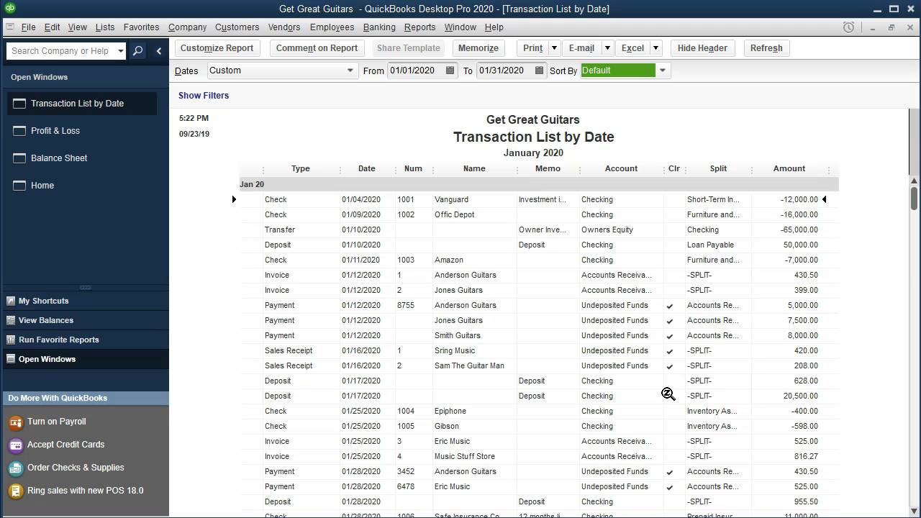
Step: Examine the types, accounts and amounts of the January transactions down to the end of the list
click(781, 204)
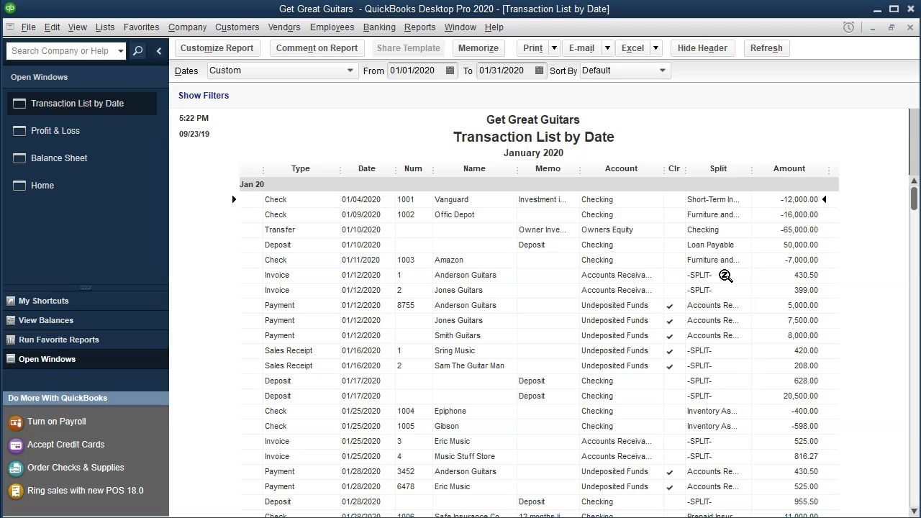
click(797, 200)
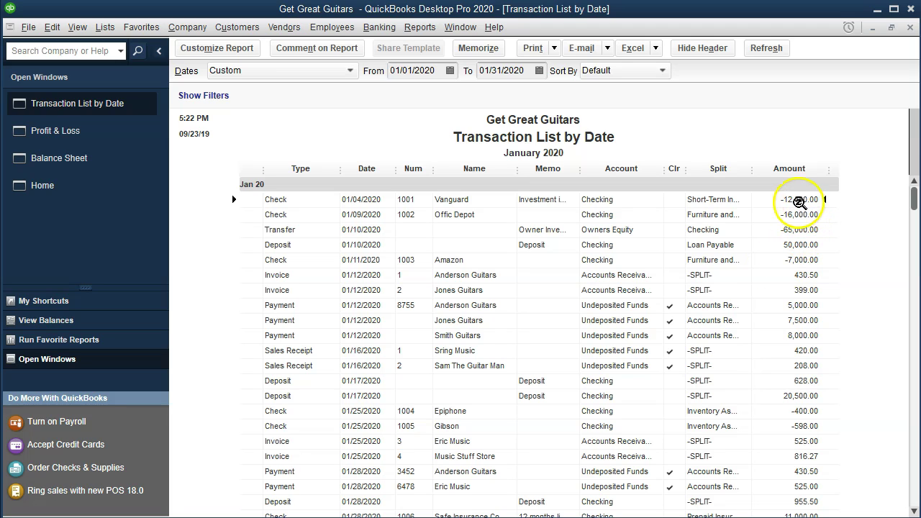
key(Down)
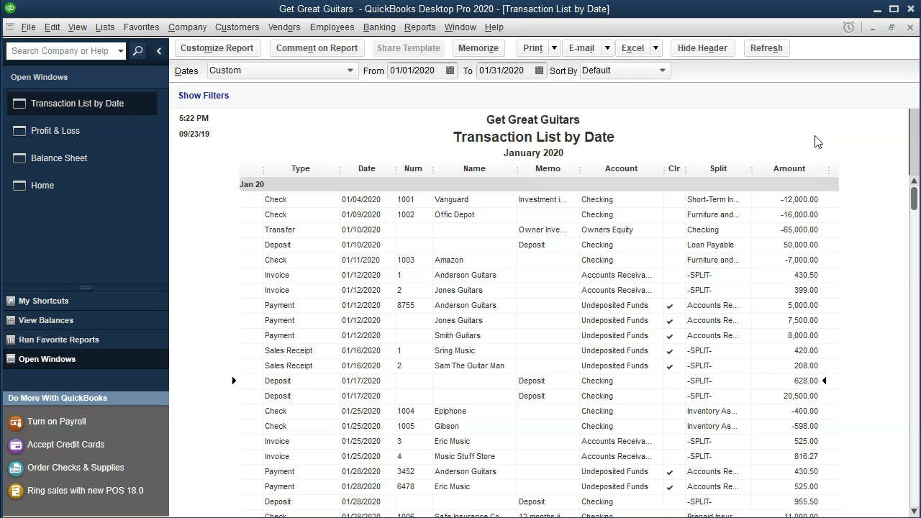
key(Down)
key(Down)
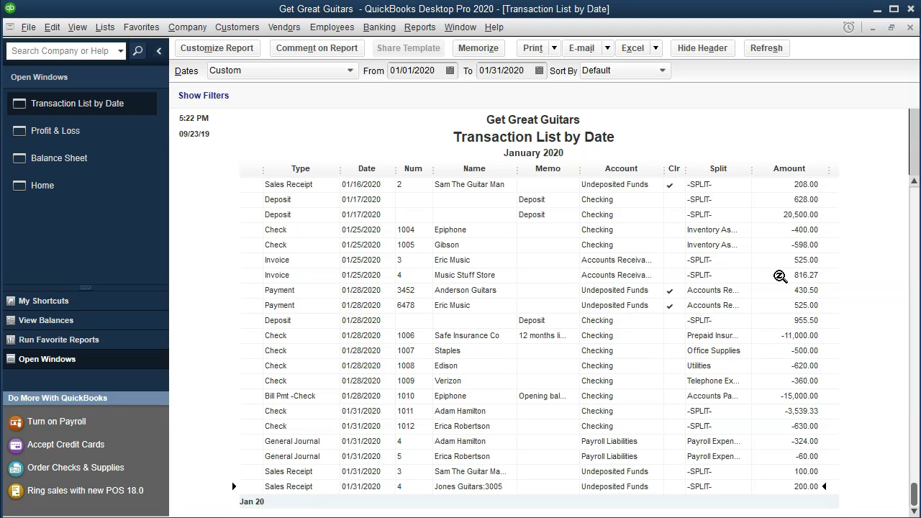
Step: Extend the report's end date to 12/31/2020 and check the whole list for transactions dated outside January
click(525, 69)
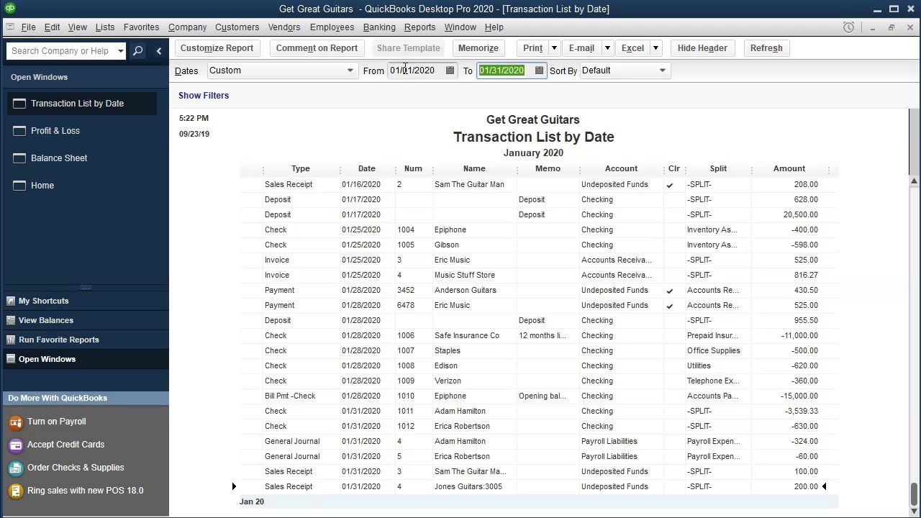
text(123)
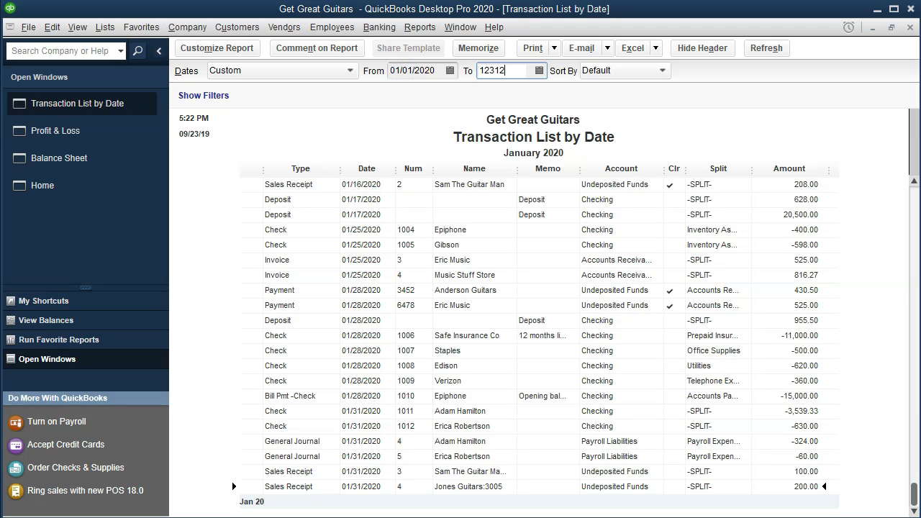
key(Tab)
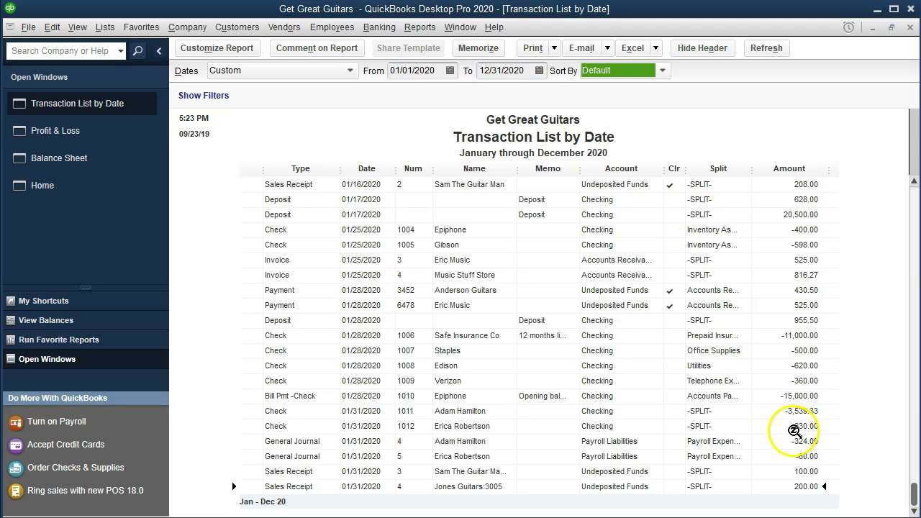
scroll(841, 441, up, 10)
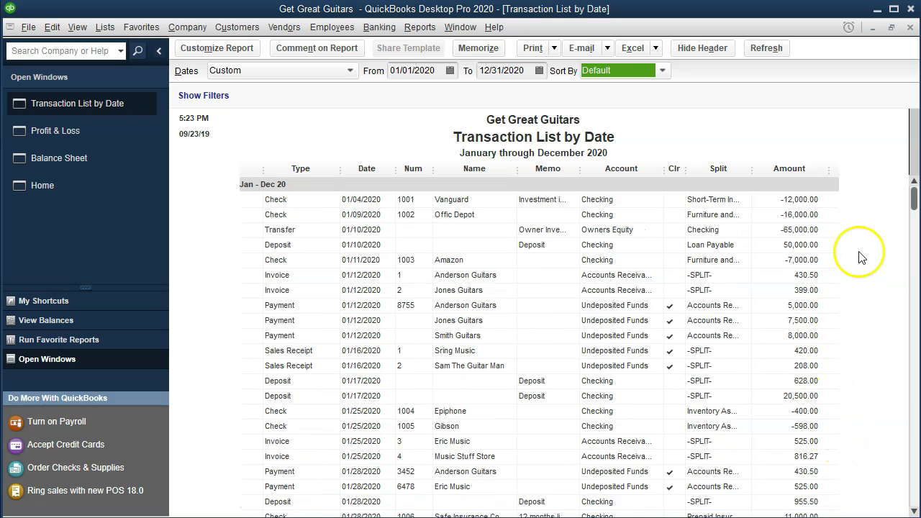
scroll(618, 367, down, 4)
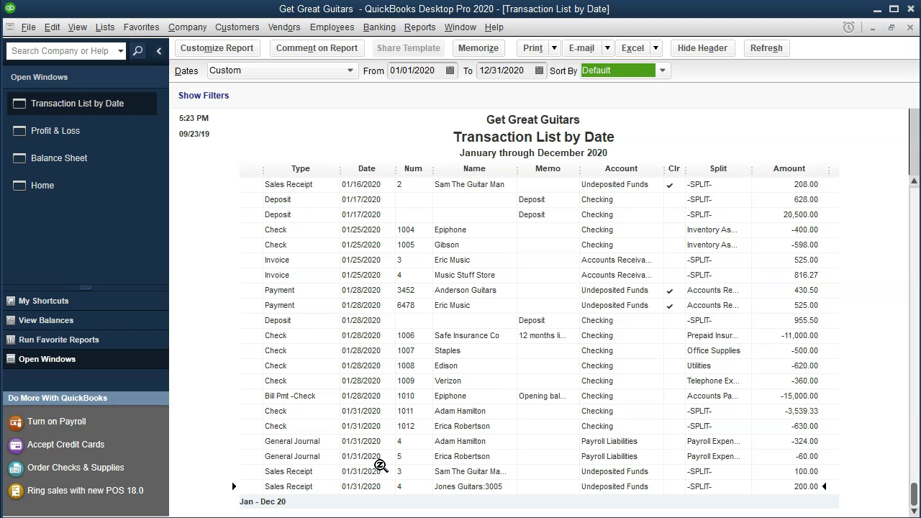
click(414, 460)
scroll(414, 461, up, 4)
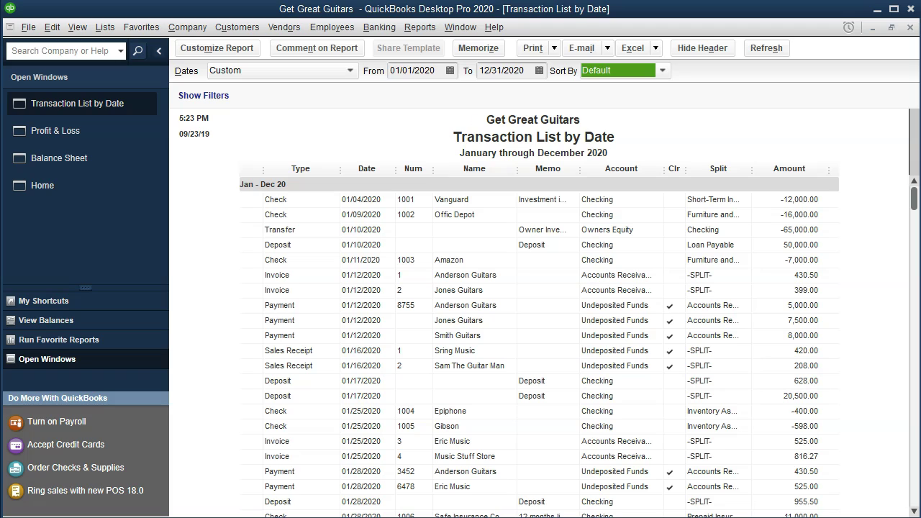
Step: Set the transaction report's end date back to 01/31/2020
click(528, 71)
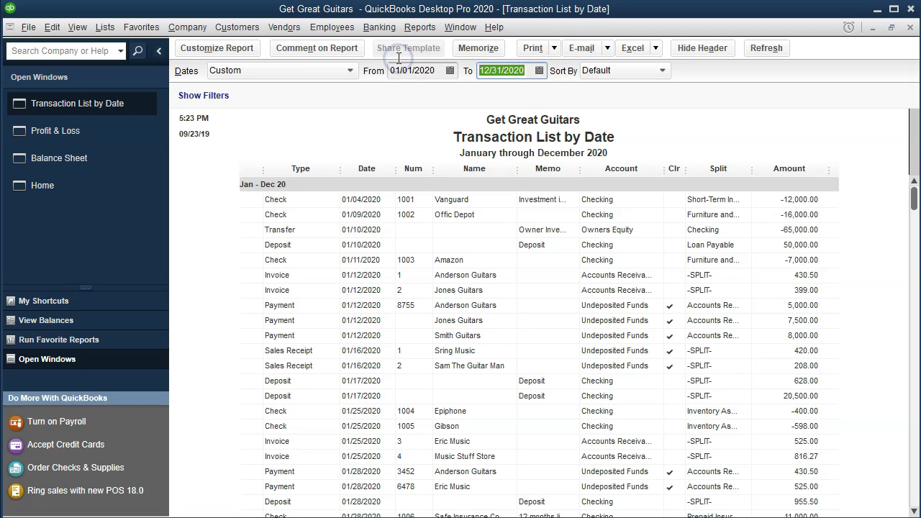
text(0)
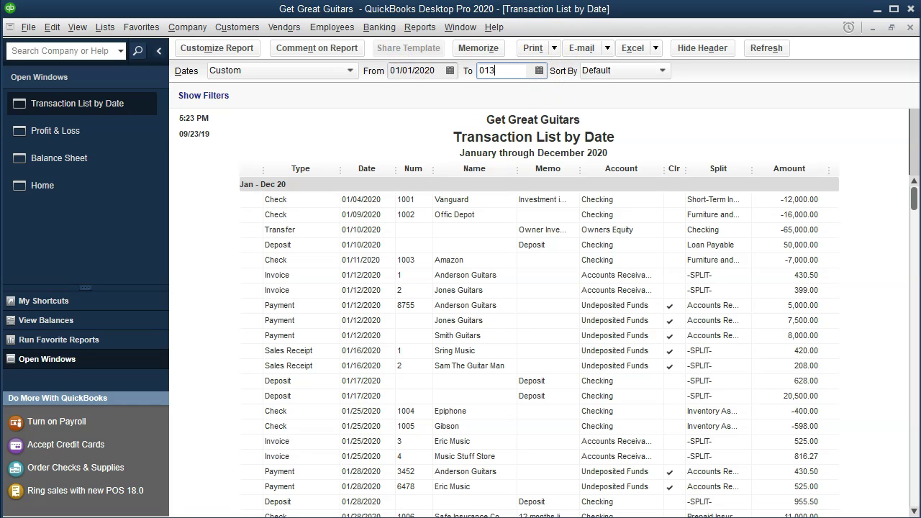
text(1/31/20)
key(Tab)
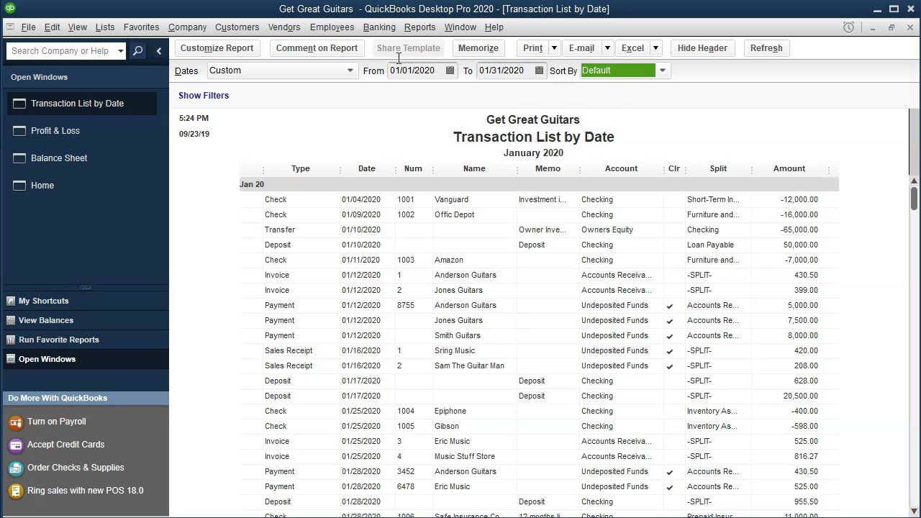
Step: Export the Transaction List by Date report to a new worksheet in the existing workbook Jan Financial Statements.xlsx
click(656, 48)
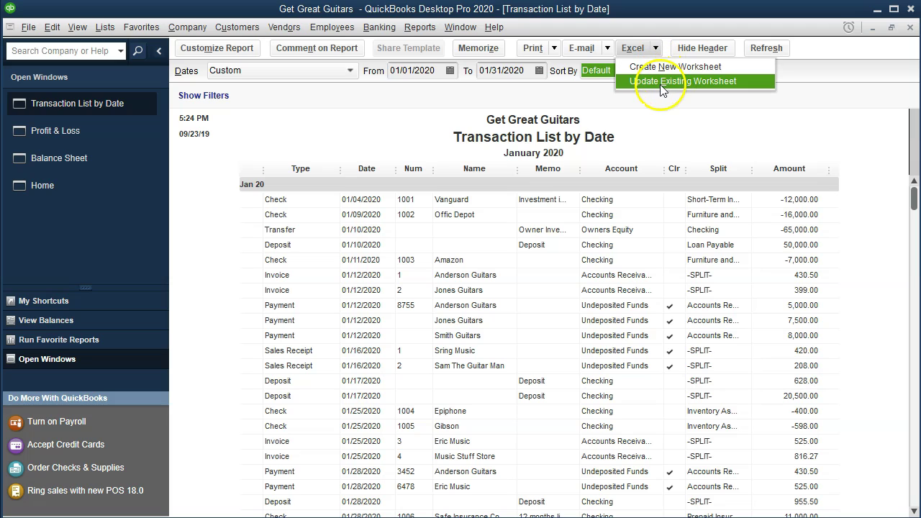
click(656, 69)
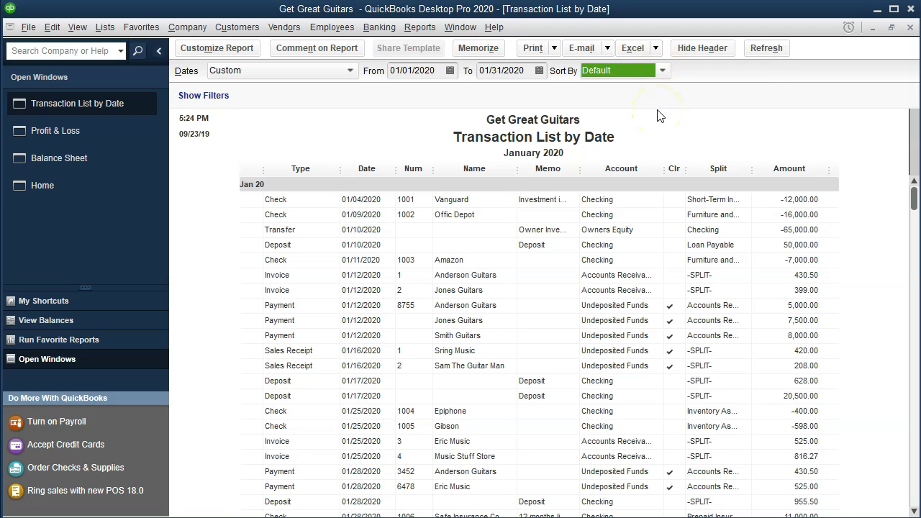
click(452, 179)
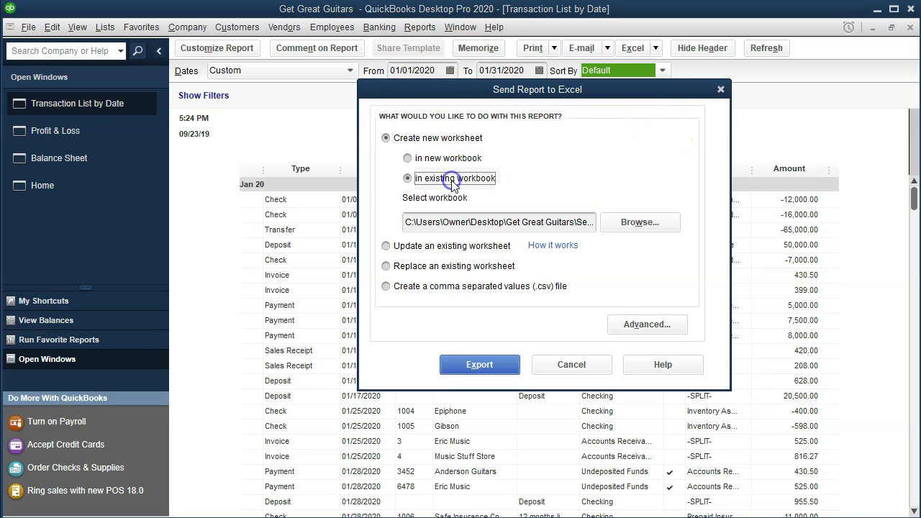
click(613, 224)
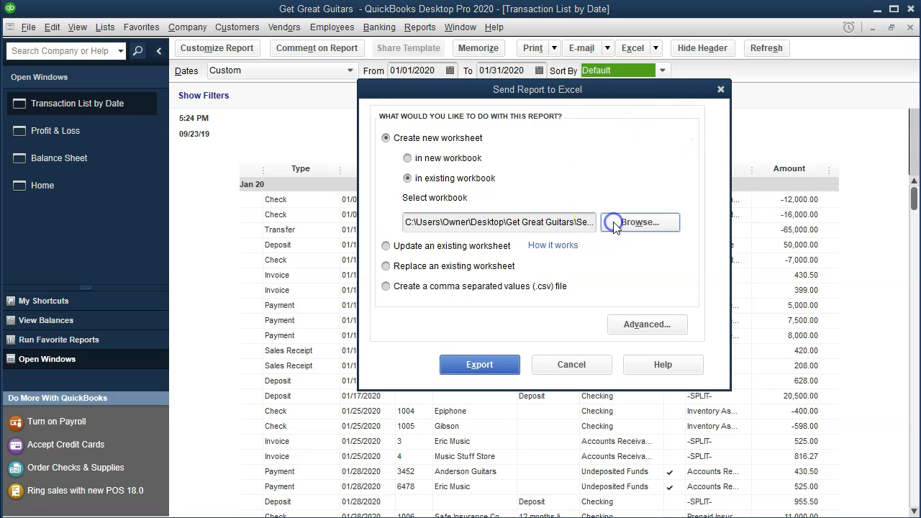
double_click(493, 183)
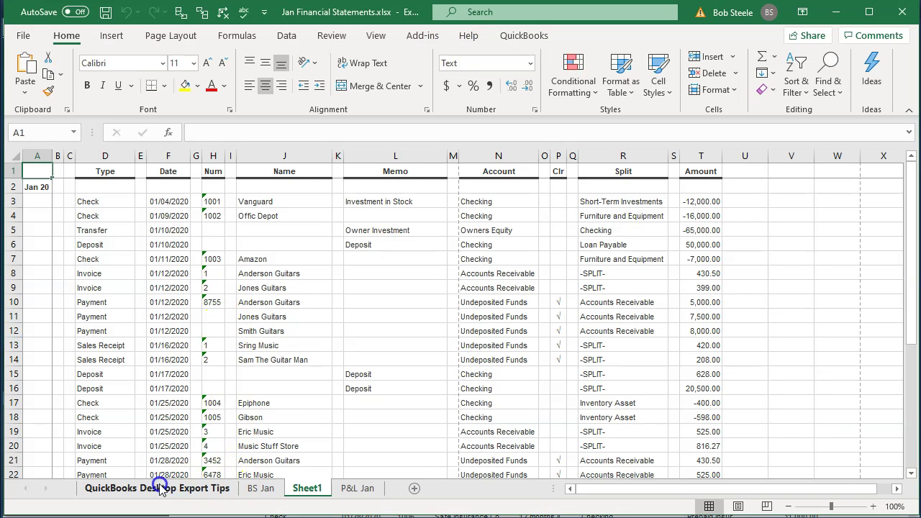
Step: Delete the QuickBooks Desktop Export Tips sheet from the workbook
click(160, 489)
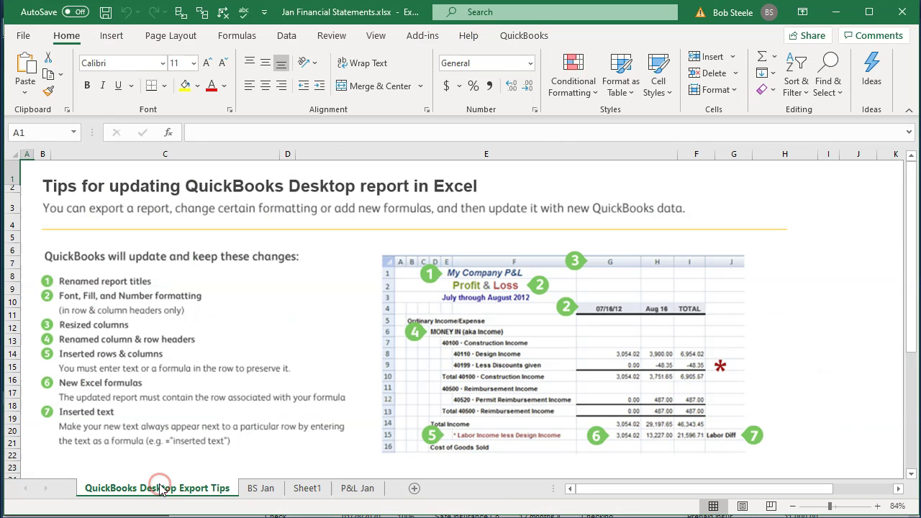
right_click(162, 489)
click(189, 307)
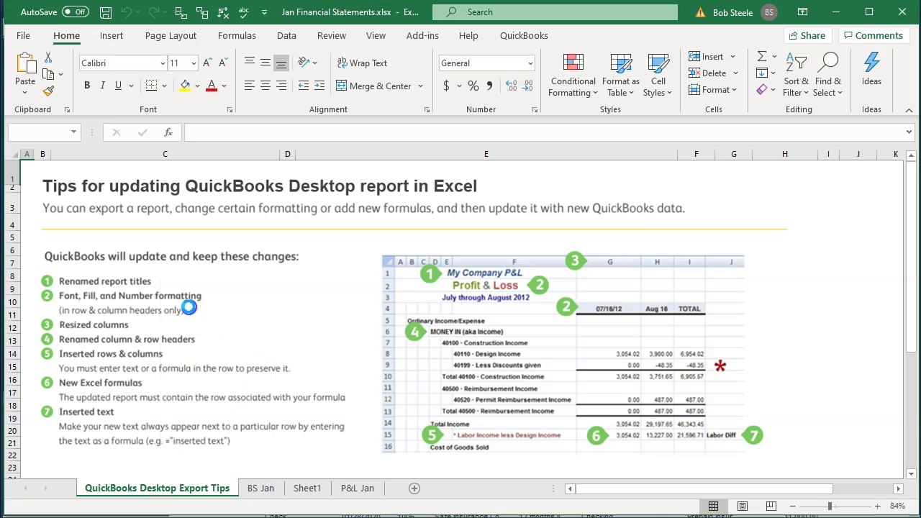
click(379, 292)
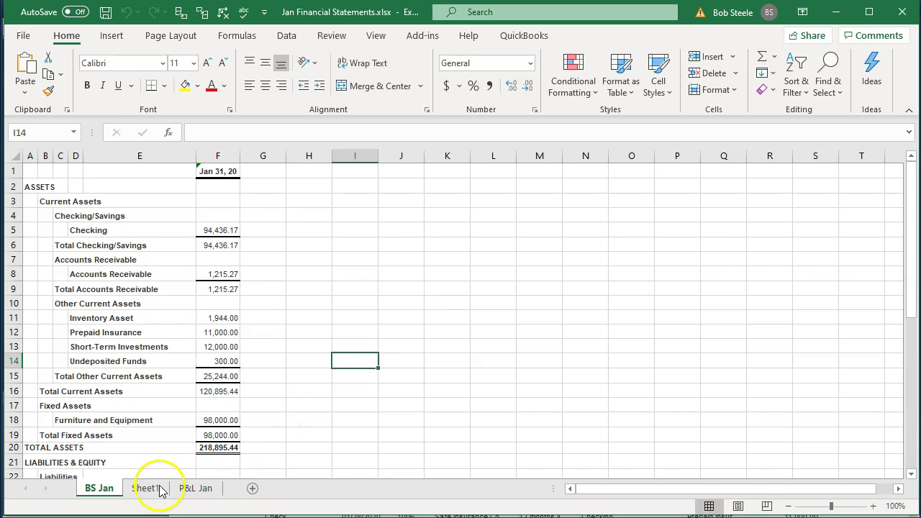
Step: Move Sheet1 behind the P&L Jan sheet and rename it TD Jan
click(147, 488)
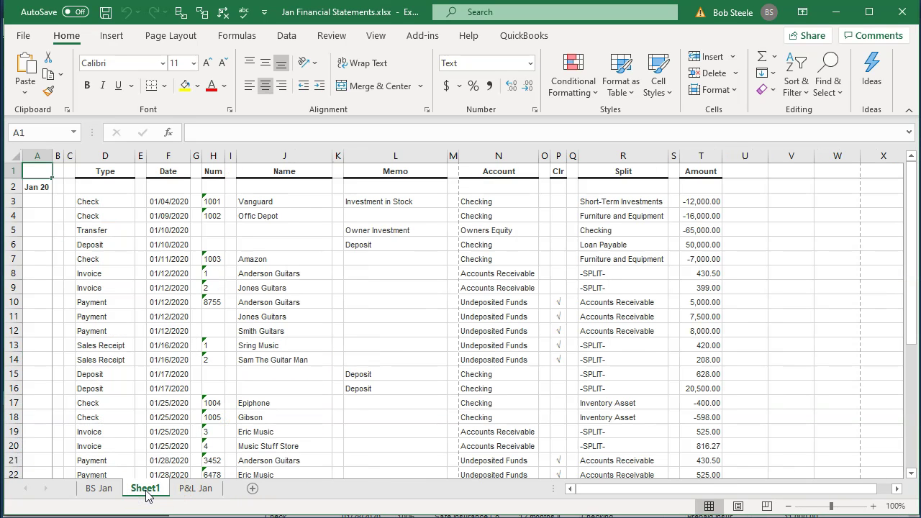
drag(146, 493, 226, 493)
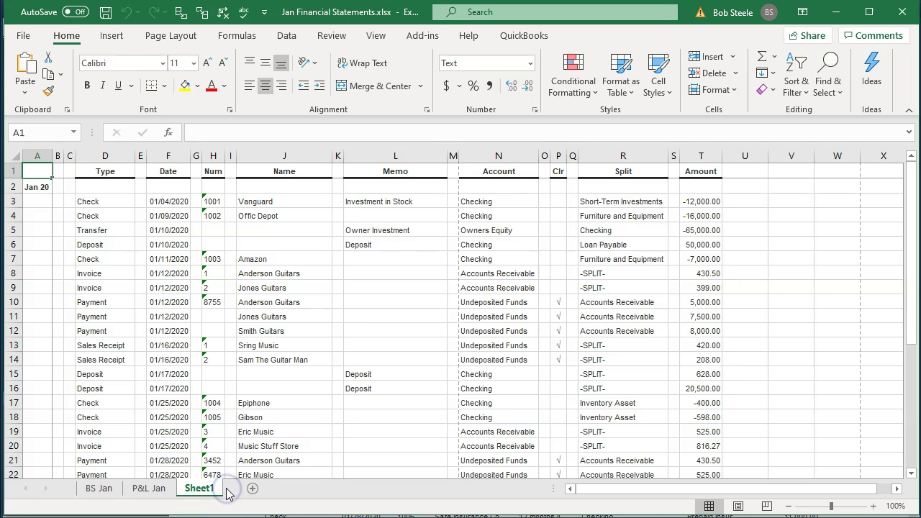
double_click(207, 488)
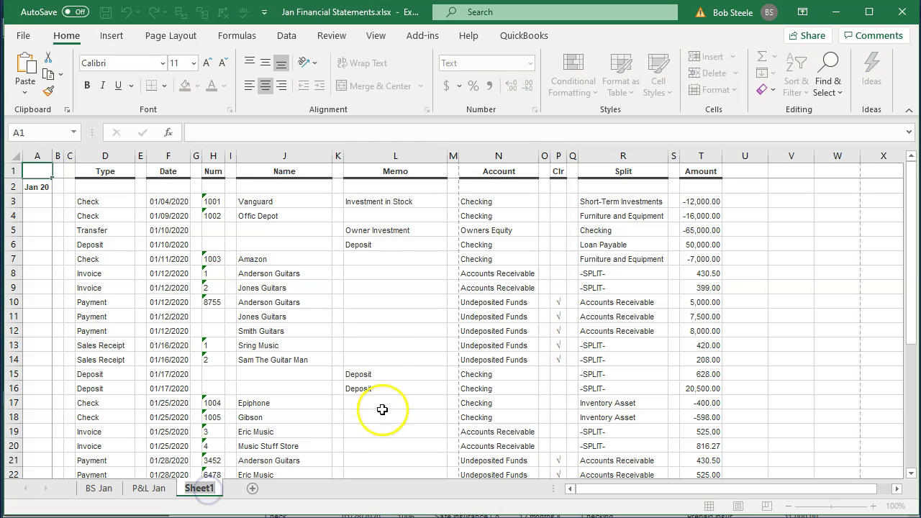
text(TD Jan)
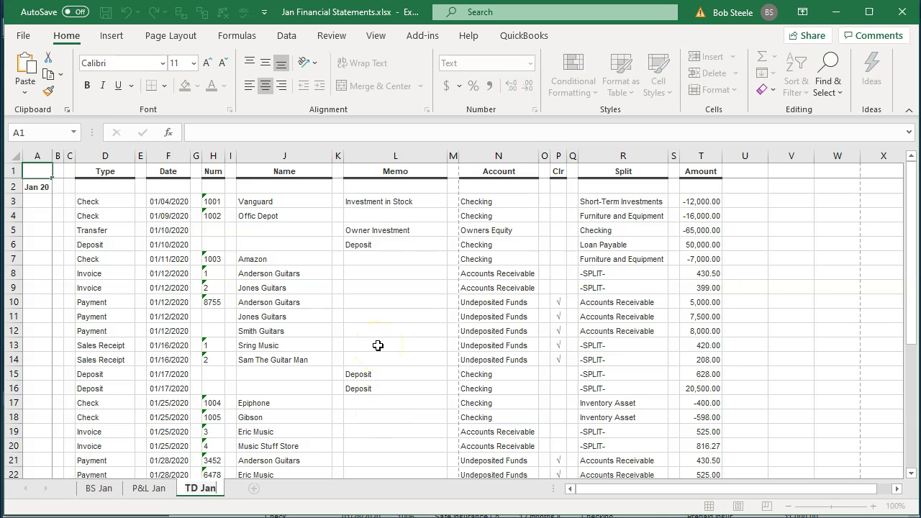
click(378, 345)
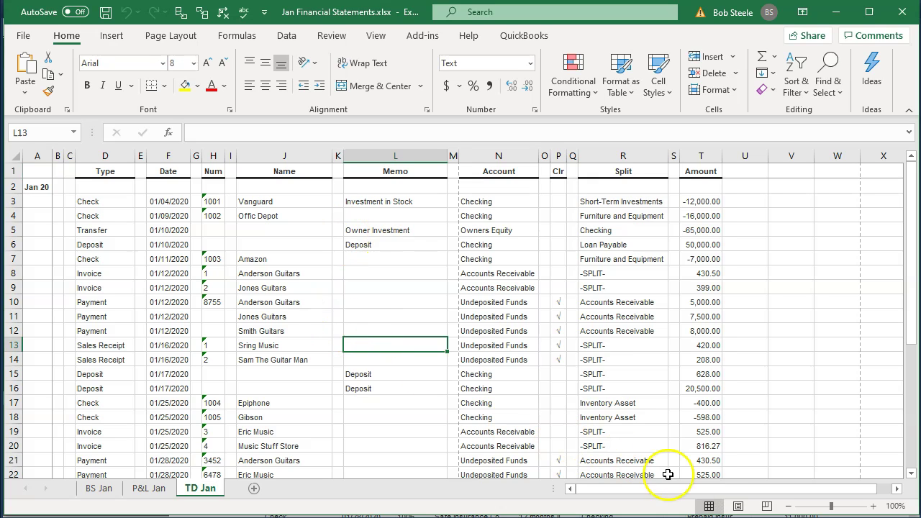
Step: Show the TD Jan sheet in Page Layout view, accepting the unfreezing of panes, and remove the window split
click(737, 506)
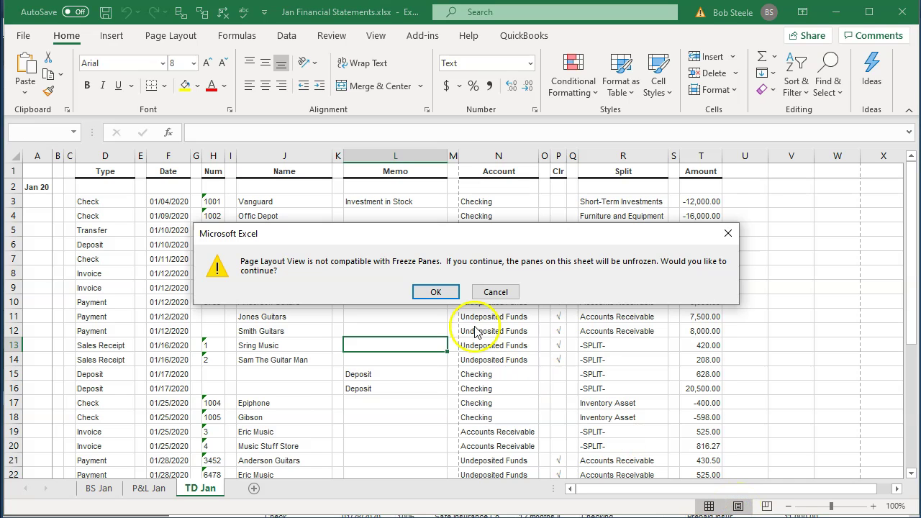
click(441, 292)
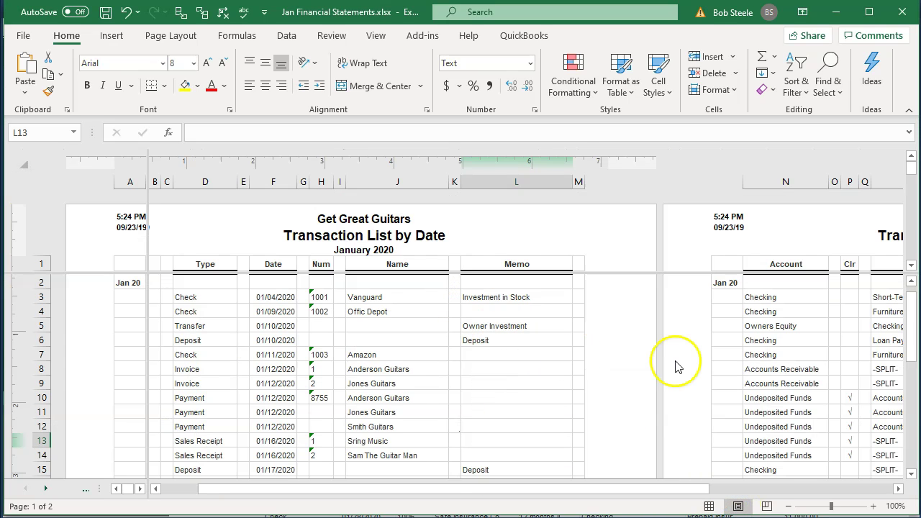
click(376, 42)
click(528, 59)
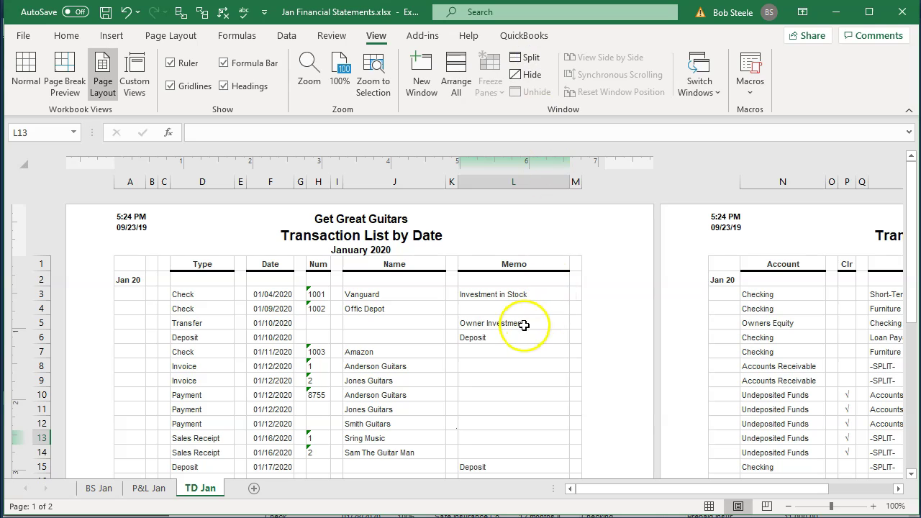
drag(602, 487, 532, 478)
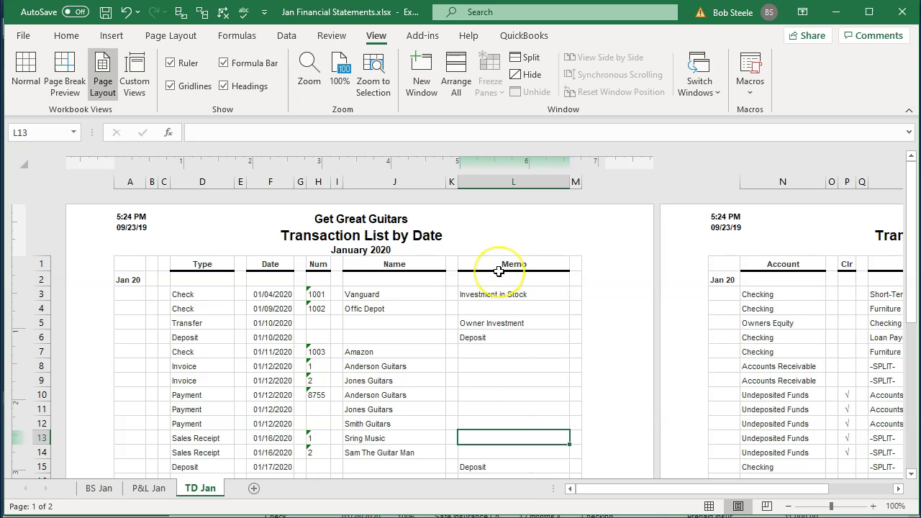
Step: Set the TD Jan sheet's page orientation to Landscape and return to Normal view
click(175, 36)
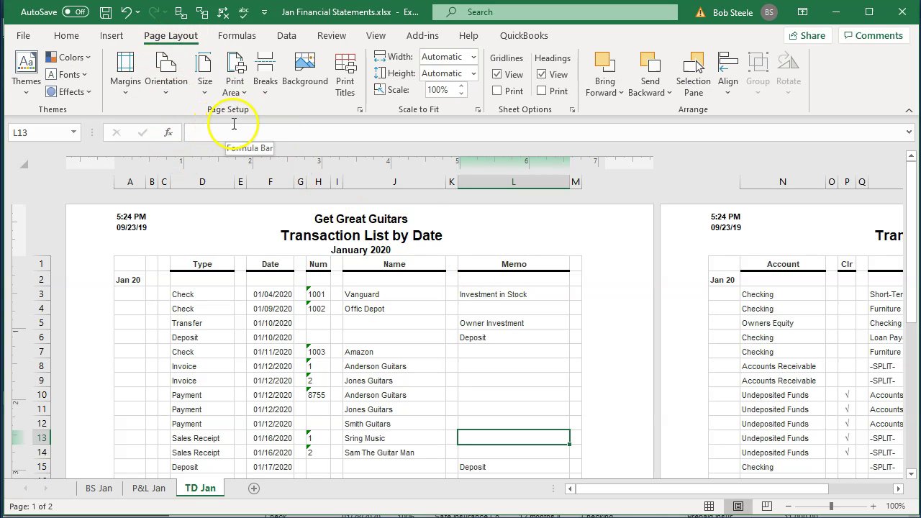
click(179, 77)
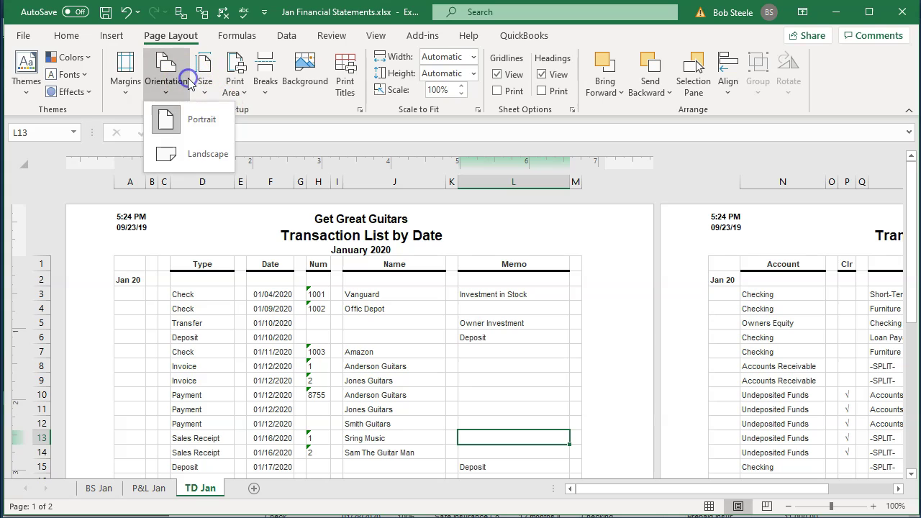
click(173, 153)
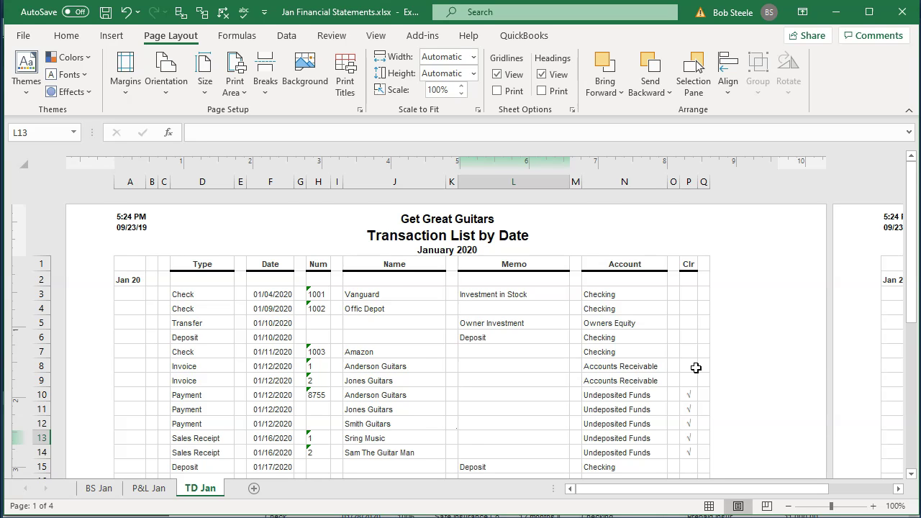
scroll(696, 368, down, 3)
scroll(695, 368, up, 3)
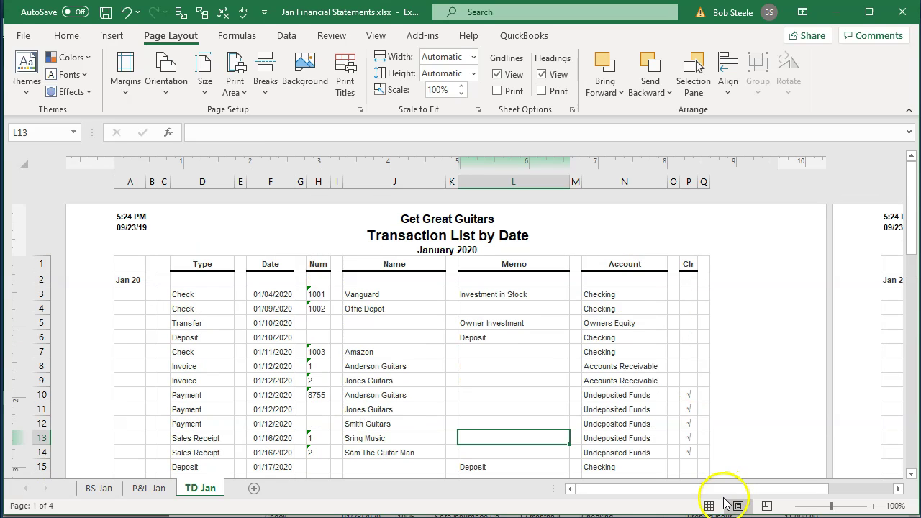
drag(712, 488, 598, 487)
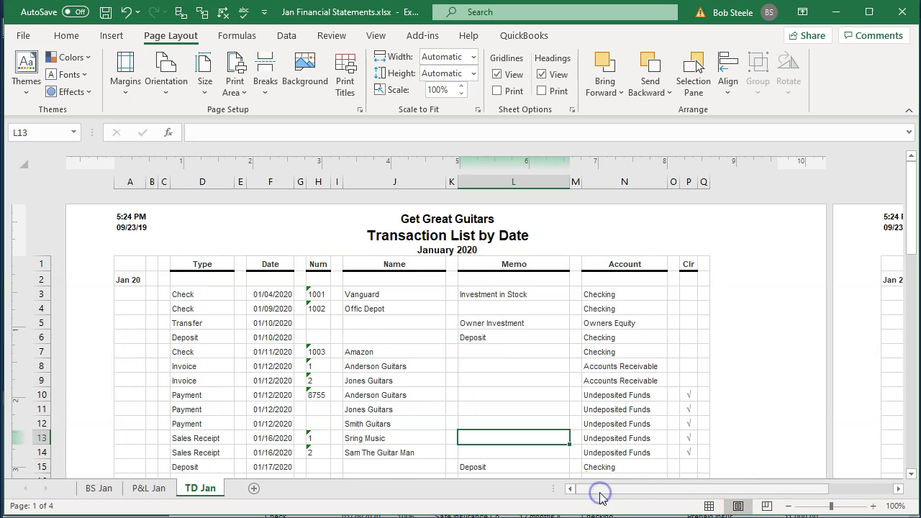
click(709, 505)
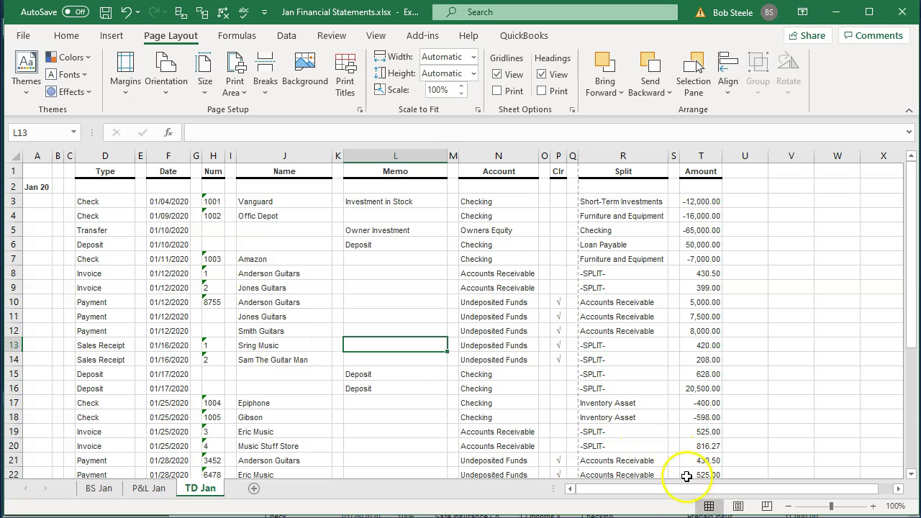
Step: Delete the empty spacer columns B, C, E, G, I, K, M, O, Q and S together with the Clr column from TD Jan
click(61, 167)
scroll(24, 230, down, 4)
scroll(25, 230, up, 4)
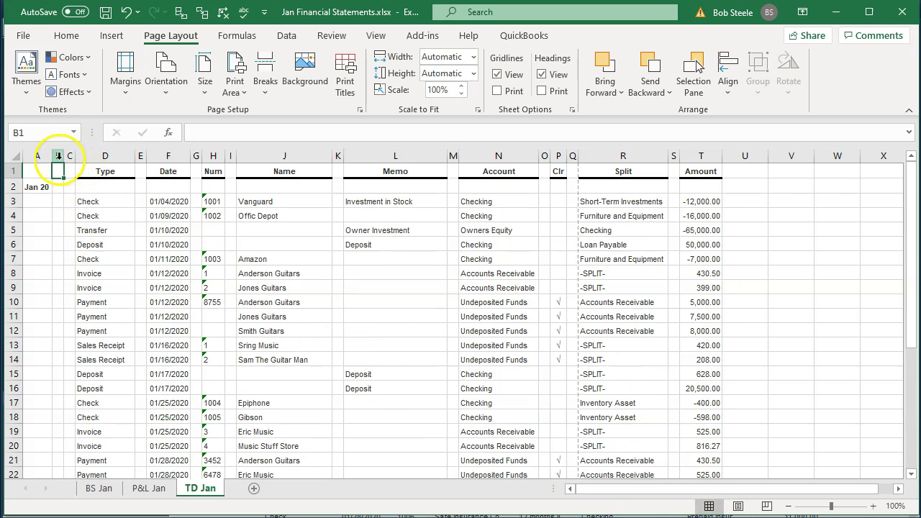
click(59, 155)
drag(62, 159, 69, 155)
click(139, 156)
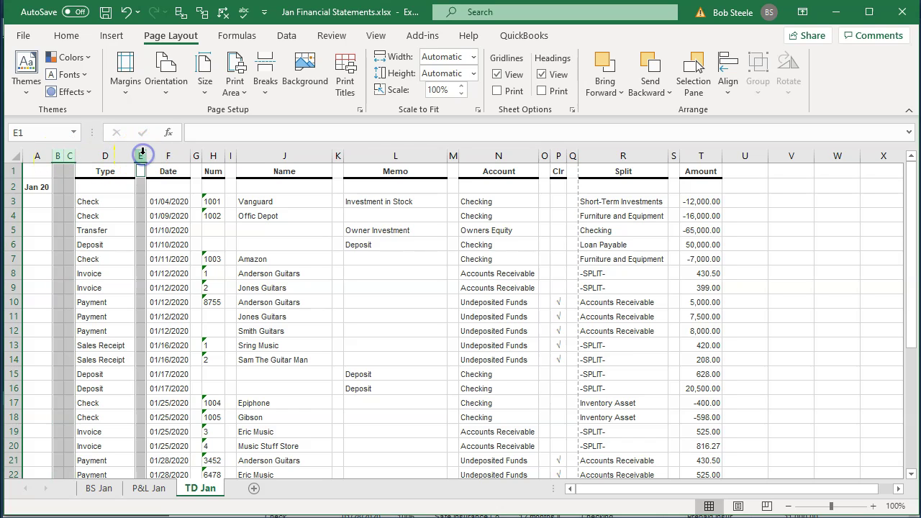
ctrl+click(196, 155)
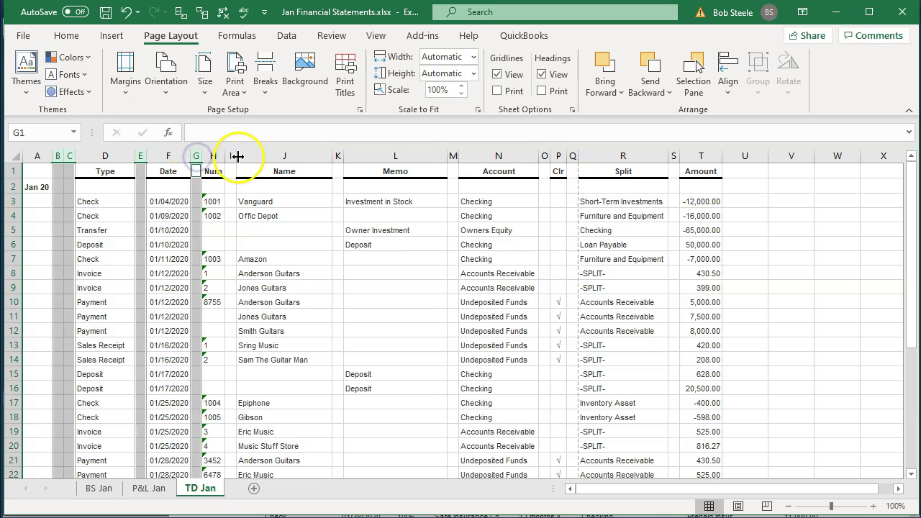
ctrl+click(230, 155)
ctrl+click(338, 156)
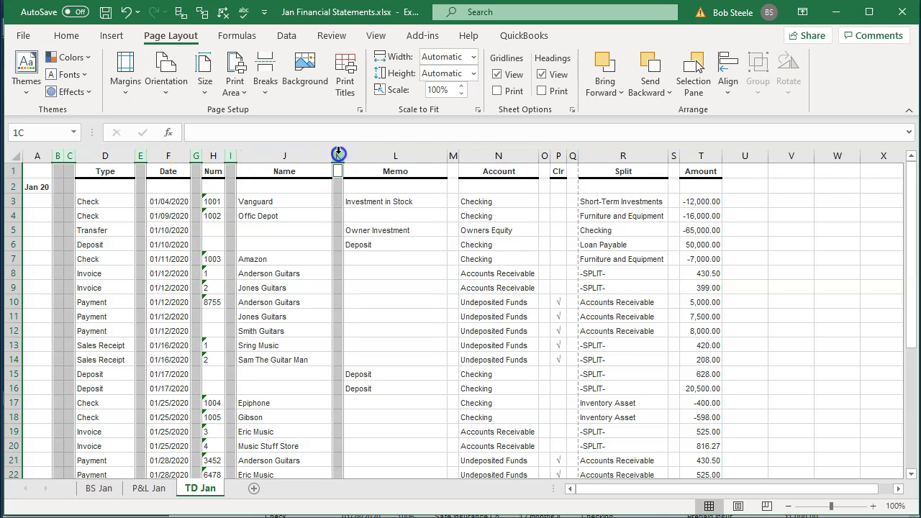
ctrl+click(452, 156)
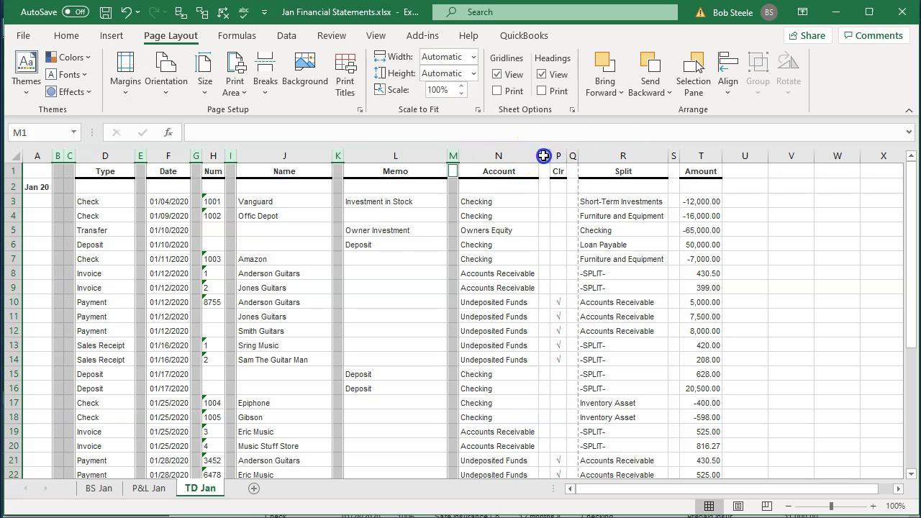
ctrl+click(544, 155)
ctrl+click(573, 155)
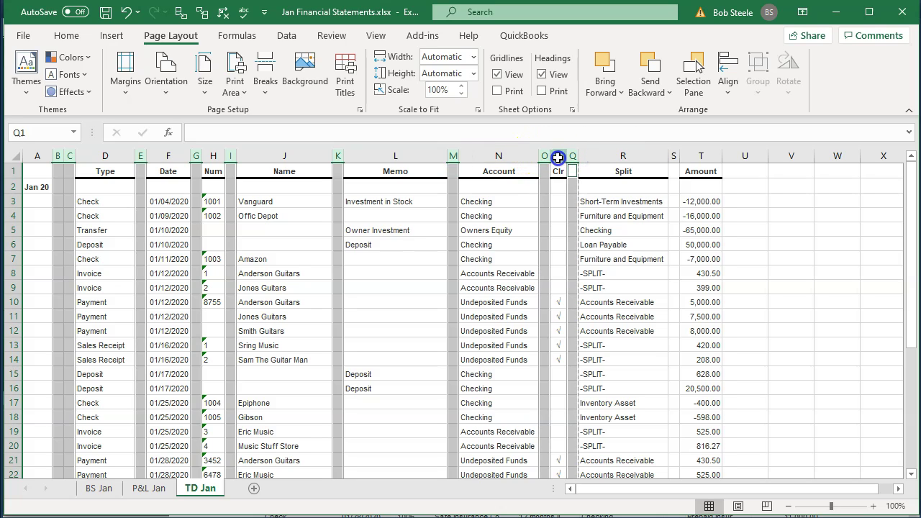
ctrl+click(558, 156)
ctrl+click(674, 156)
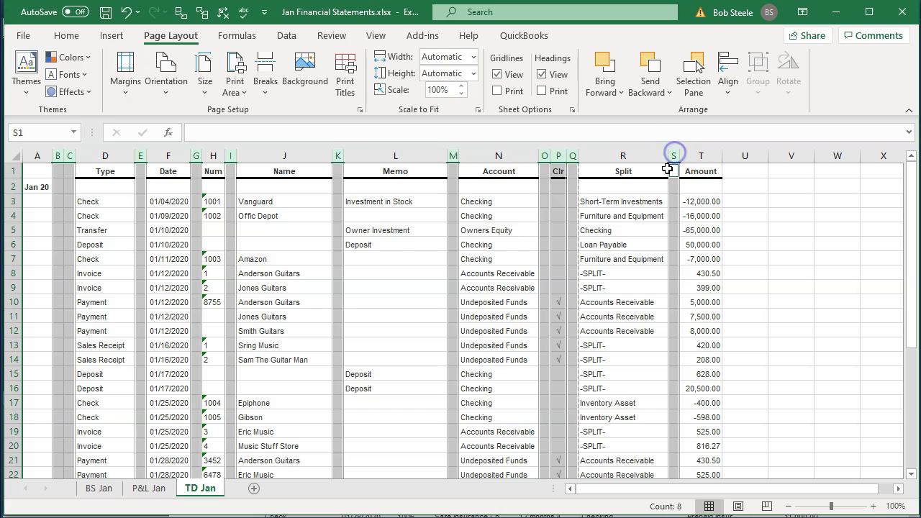
right_click(555, 232)
key(Escape)
right_click(560, 207)
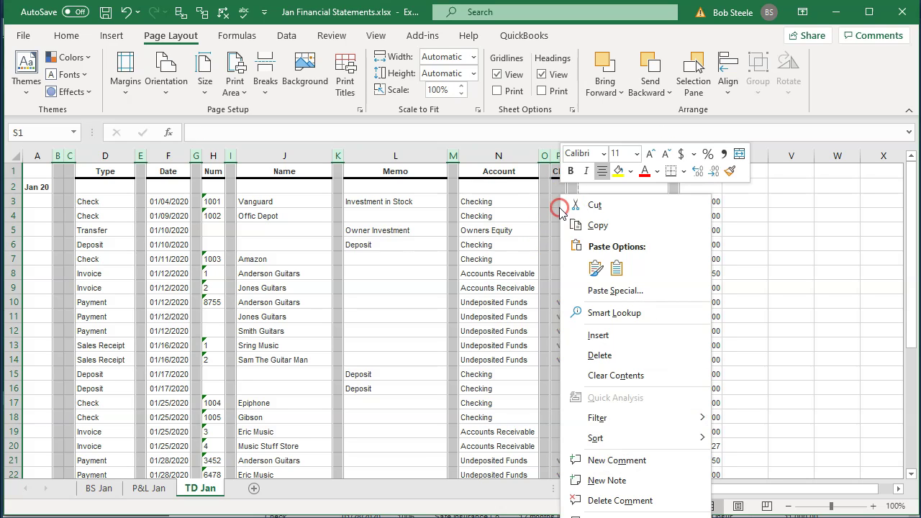
click(622, 354)
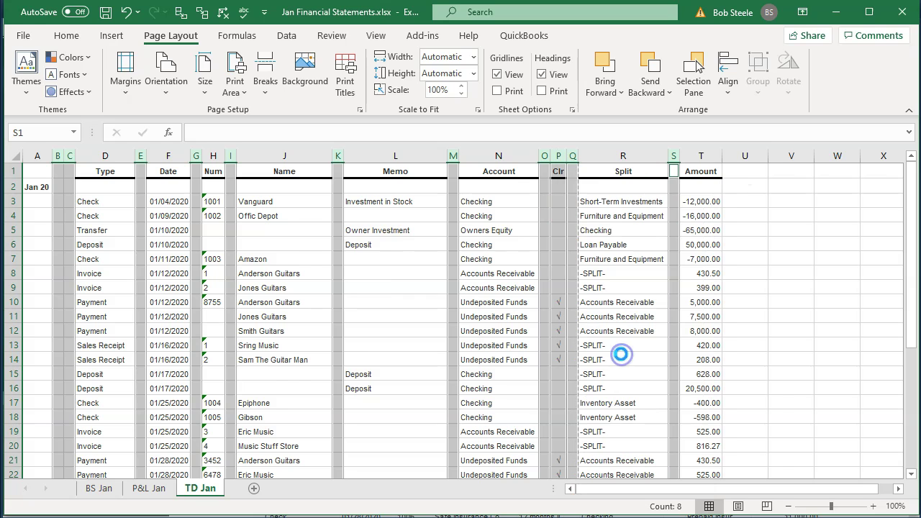
click(534, 330)
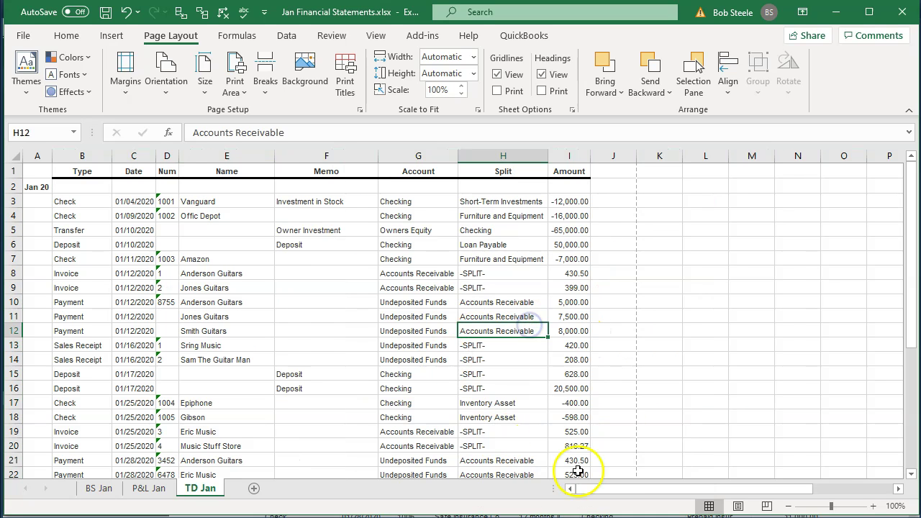
Step: Check the remaining transaction rows and save the file as a macro-free workbook
scroll(329, 407, down, 8)
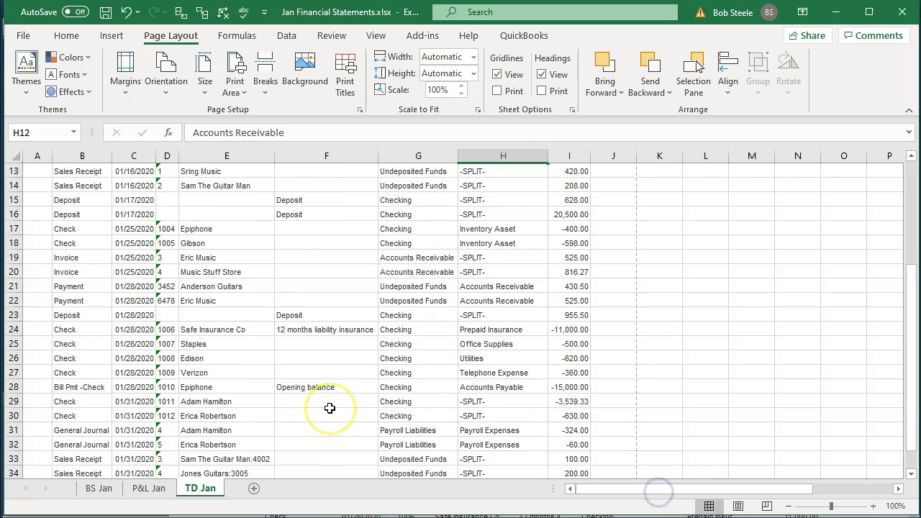
scroll(329, 407, up, 8)
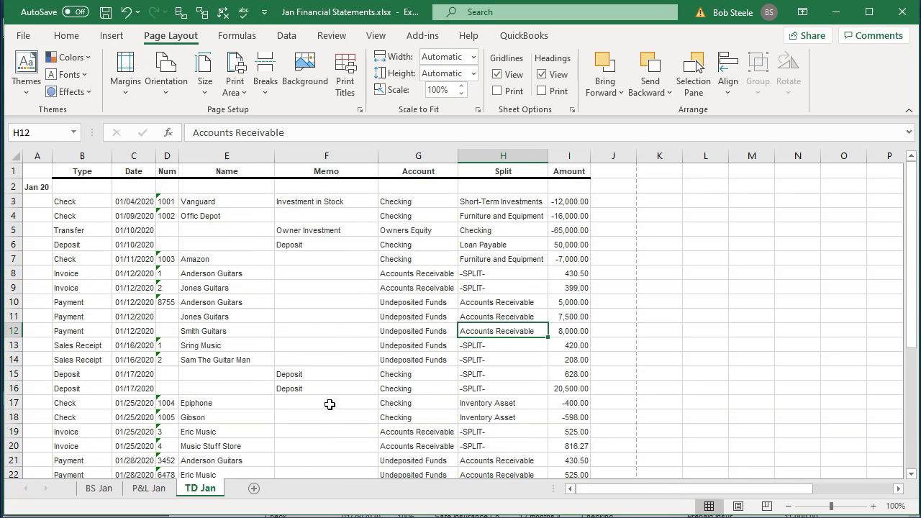
click(106, 11)
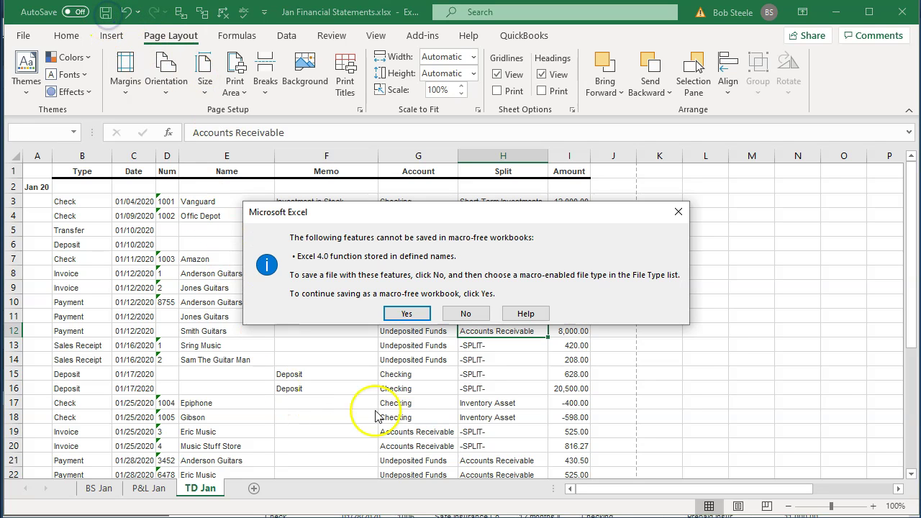
click(409, 314)
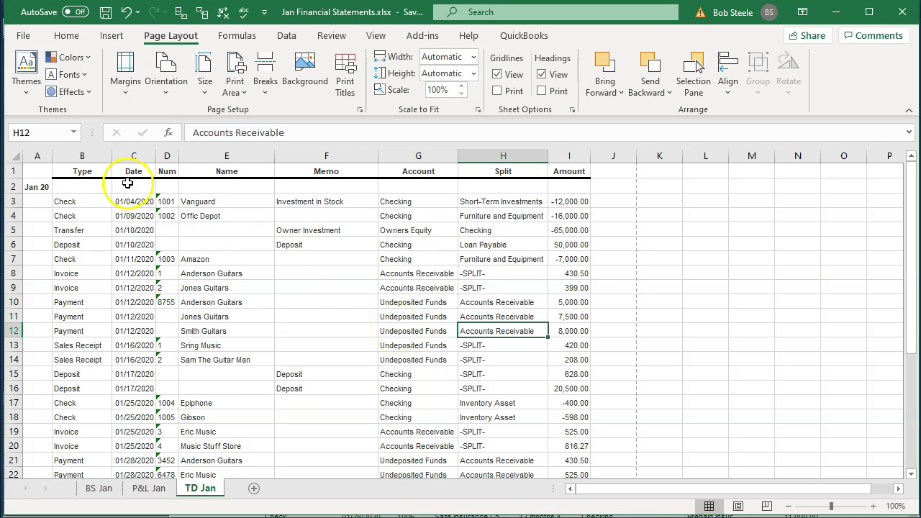
Step: Set the print scope to the entire workbook and preview the balance sheet, Profit & Loss and transaction list pages
click(23, 36)
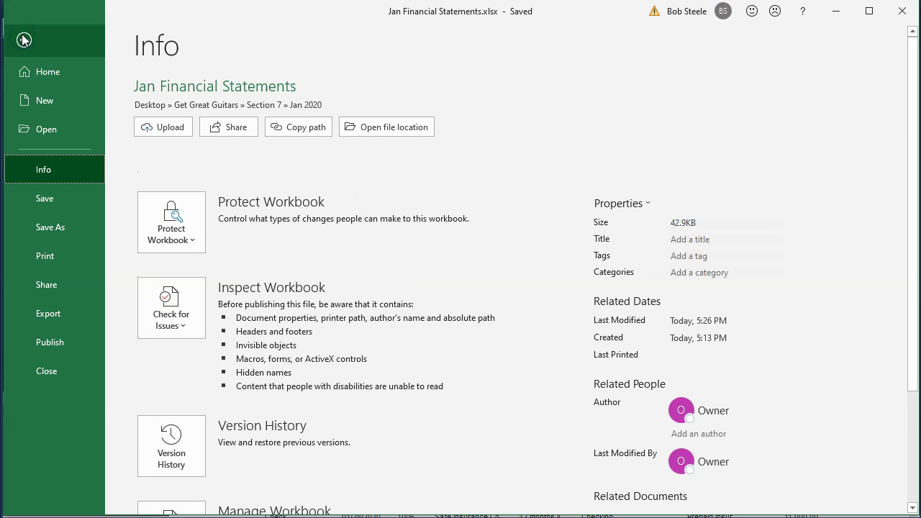
click(46, 259)
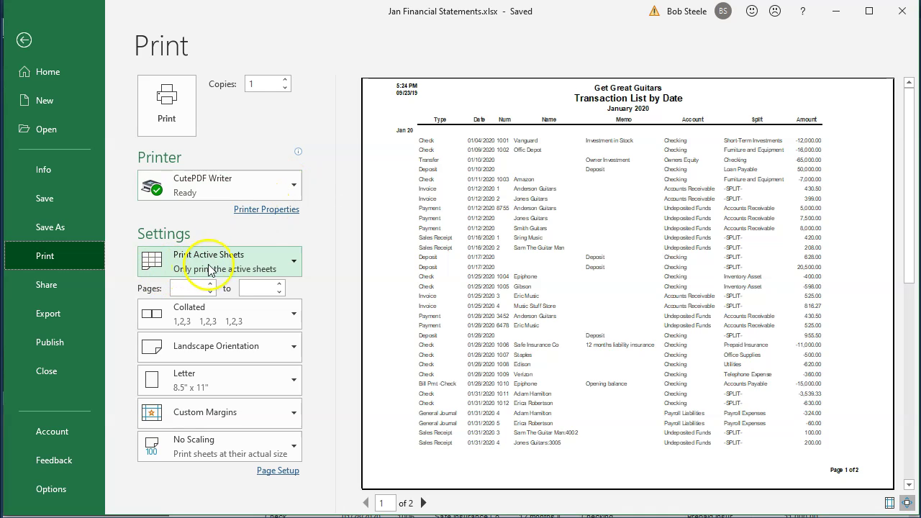
click(293, 262)
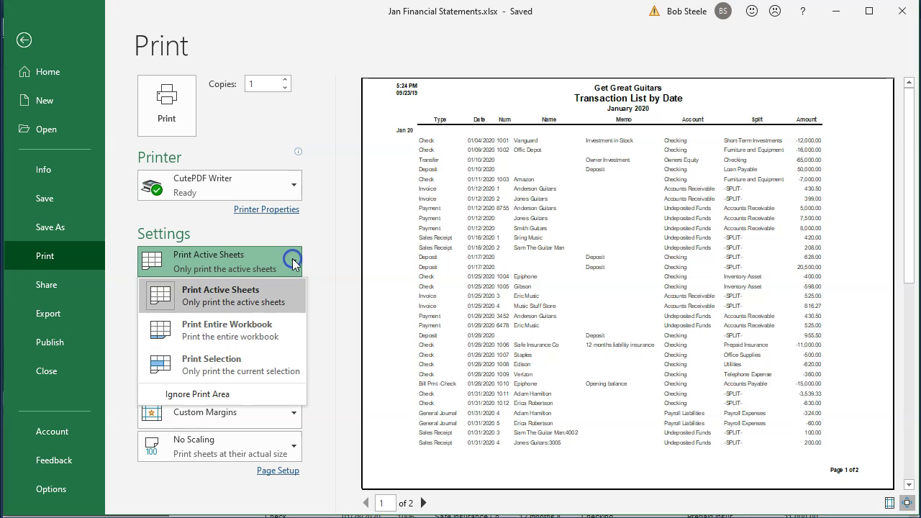
click(276, 332)
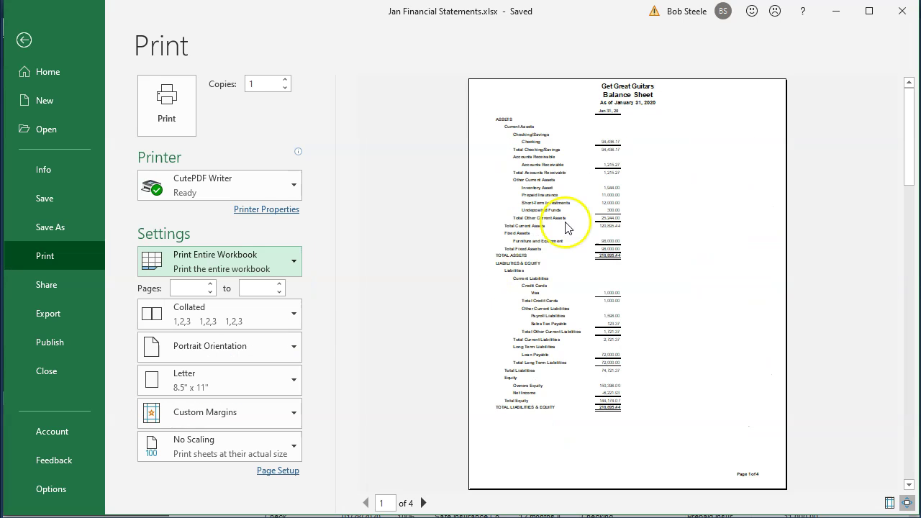
scroll(580, 208, down, 1)
scroll(578, 208, down, 1)
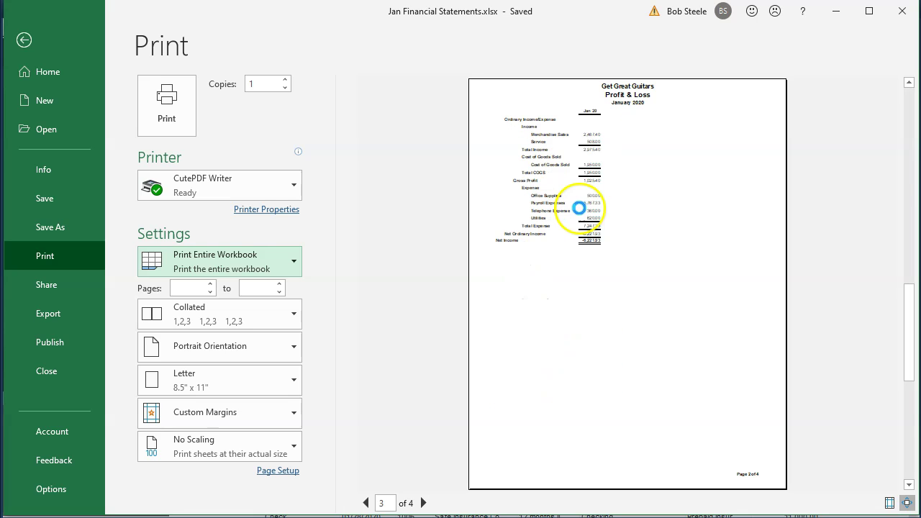
scroll(580, 213, down, 1)
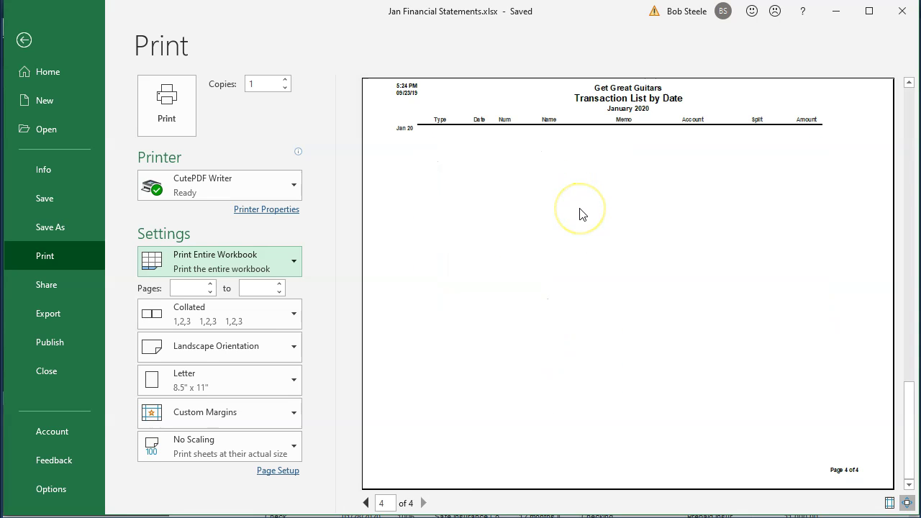
scroll(582, 214, up, 1)
scroll(582, 214, up, 2)
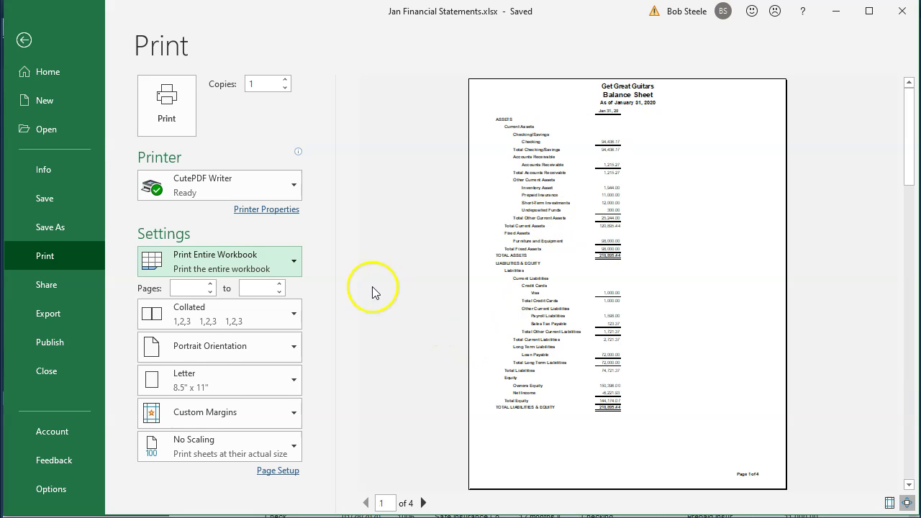
Step: Print the workbook to PDF as Jan Financial Statements.pdf in the desktop folder Get Great Guitars > Section 7 > Jan 2020
click(166, 122)
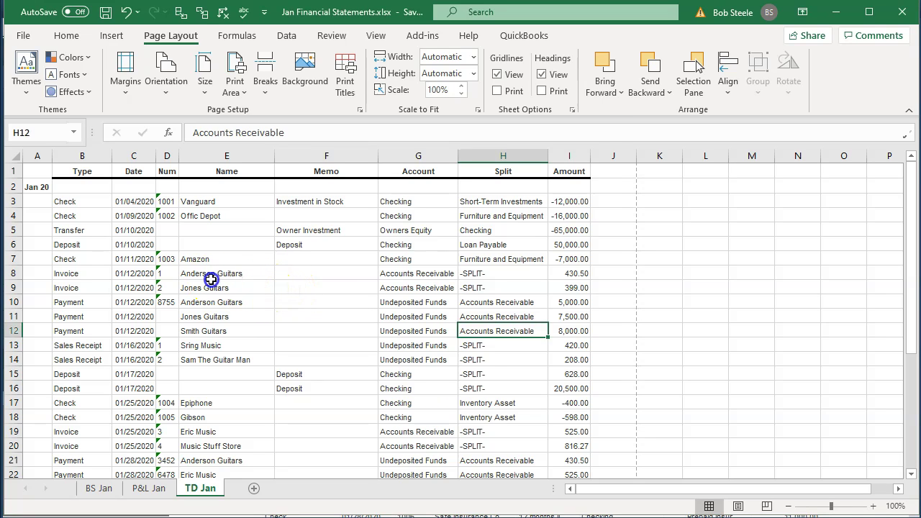
click(500, 148)
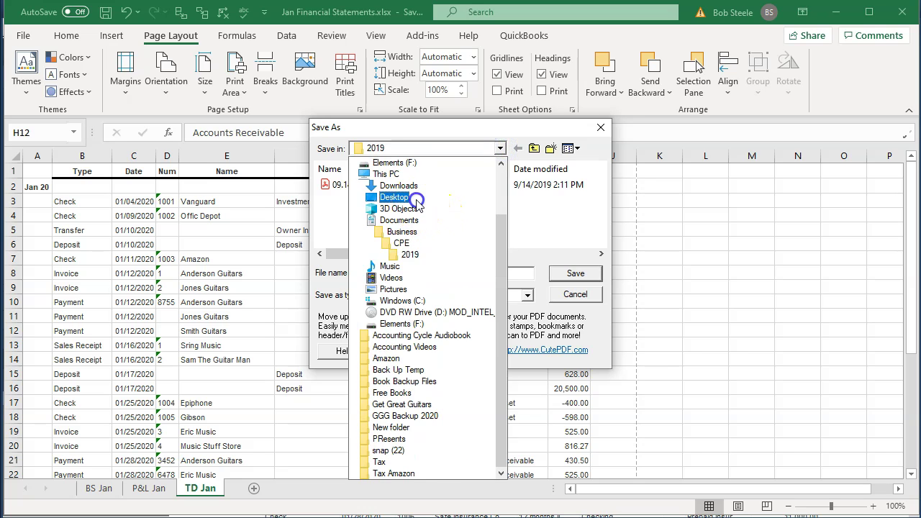
click(417, 200)
scroll(446, 212, down, 2)
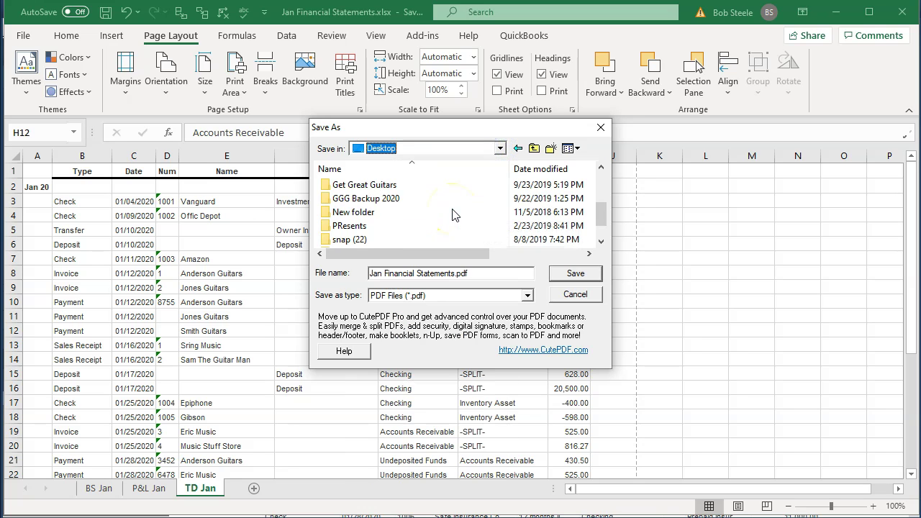
double_click(389, 185)
click(365, 205)
double_click(366, 205)
click(352, 186)
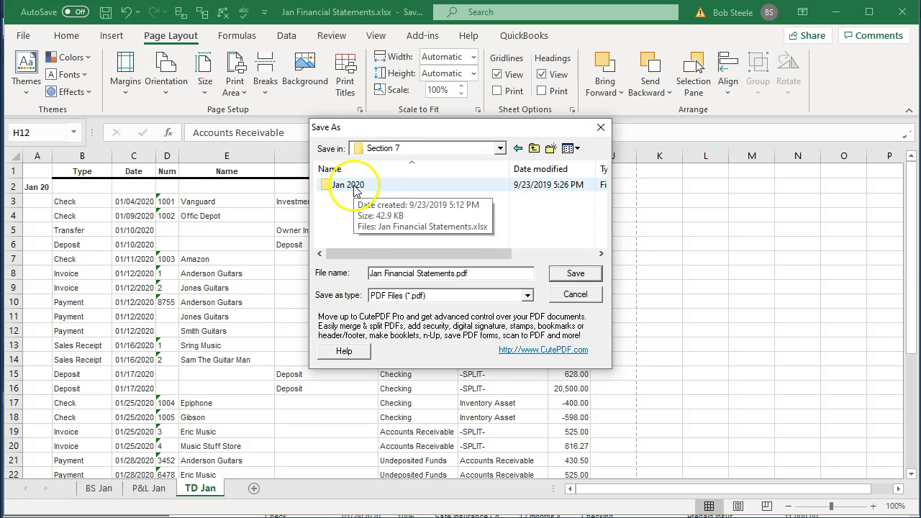
double_click(354, 188)
click(567, 272)
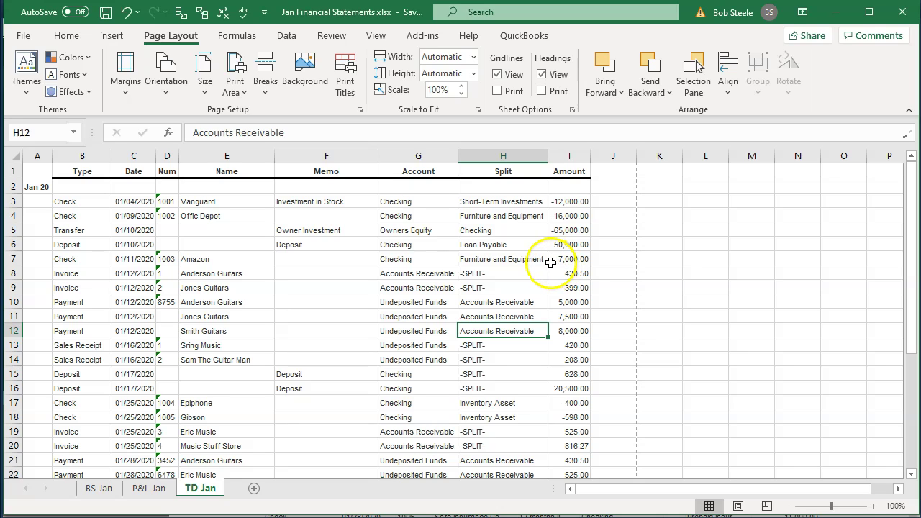
Step: Close the workbook and open Jan Financial Statements.pdf from the Section 7 > Jan 2020 folder in File Explorer
click(903, 12)
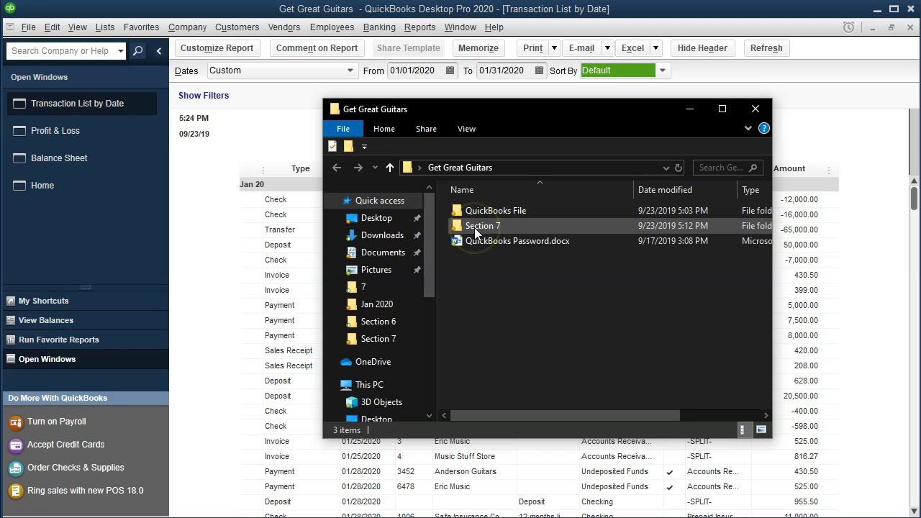
double_click(475, 228)
double_click(492, 211)
click(483, 227)
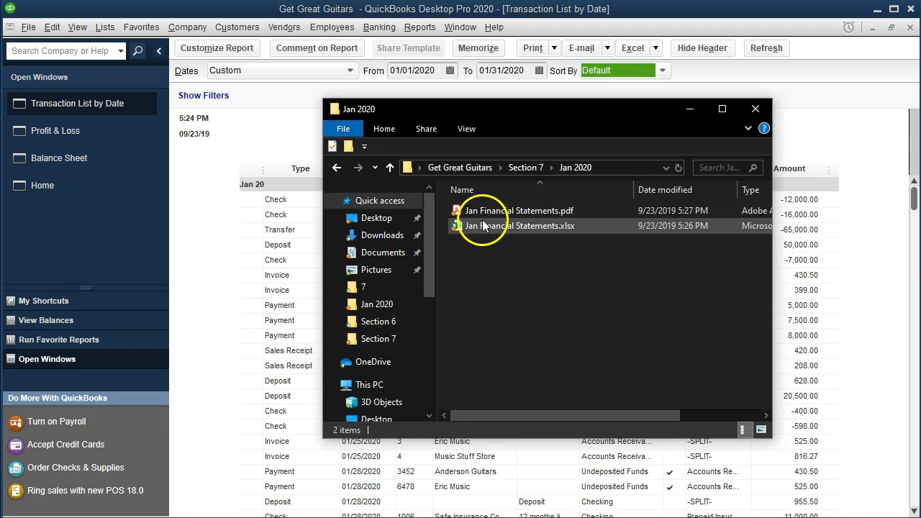
click(482, 214)
double_click(482, 215)
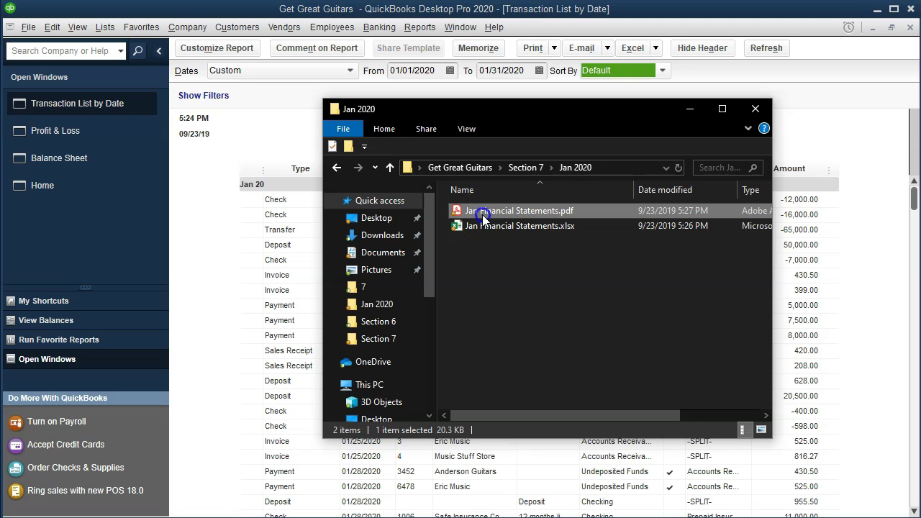
click(500, 213)
click(604, 206)
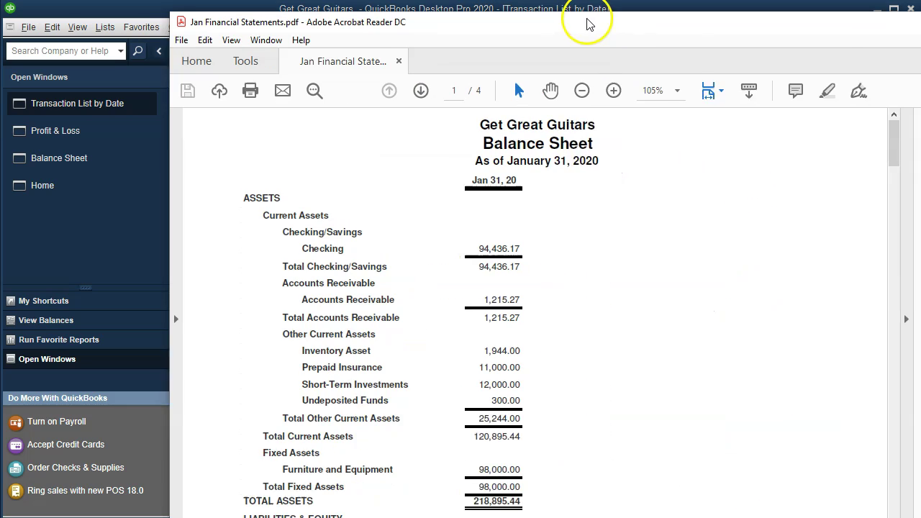
Step: Review all pages of the PDF through the Transaction List by Date, and close the document and its folder window
drag(597, 25, 417, 12)
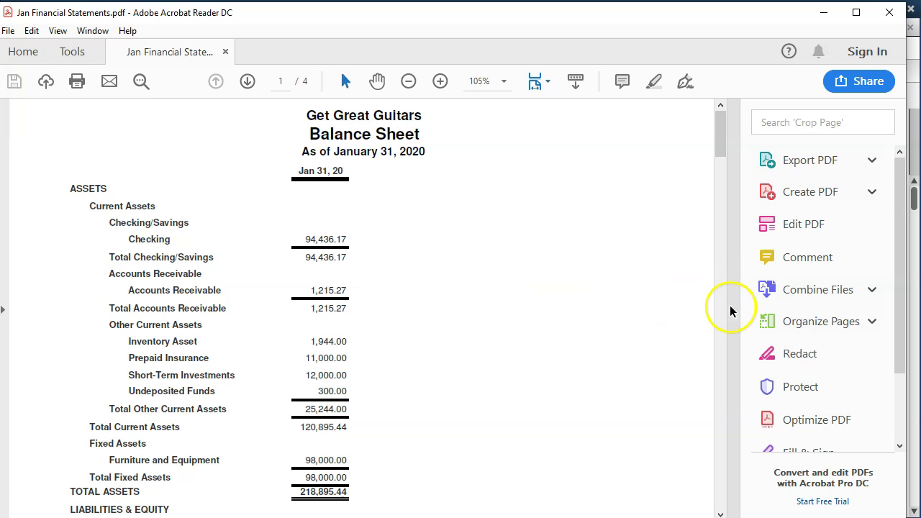
click(731, 311)
scroll(617, 309, down, 10)
scroll(606, 283, down, 12)
scroll(605, 283, down, 2)
scroll(605, 282, down, 4)
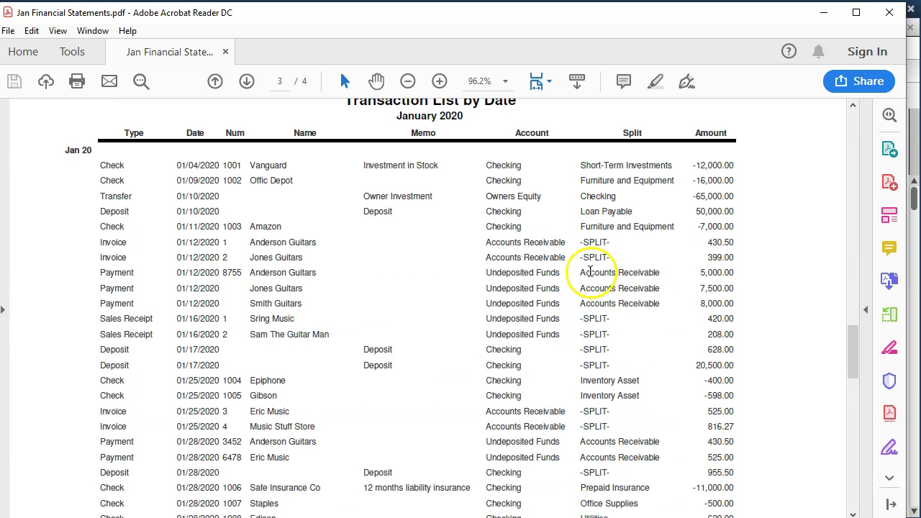
scroll(566, 227, down, 10)
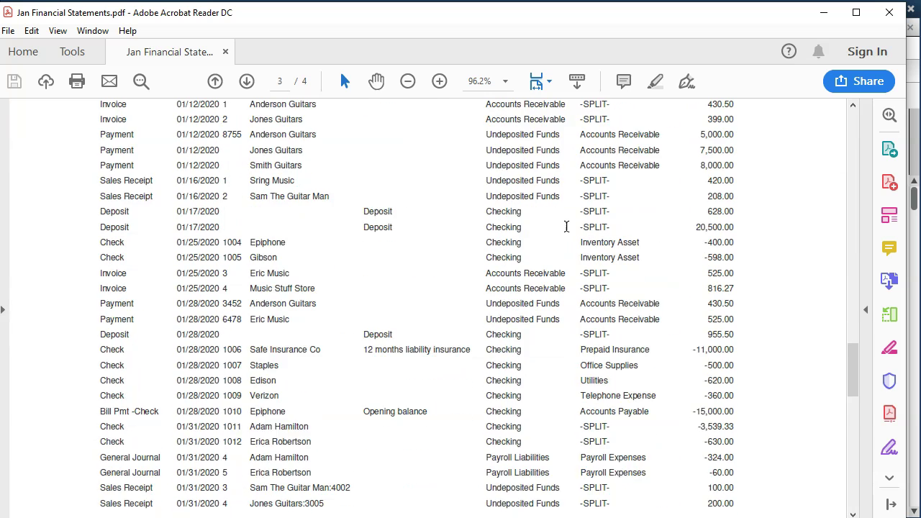
scroll(567, 237, down, 4)
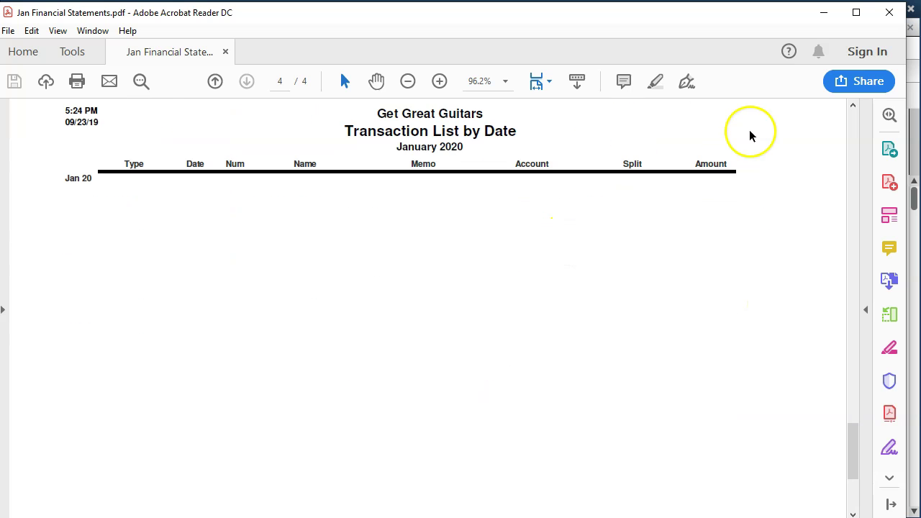
click(887, 15)
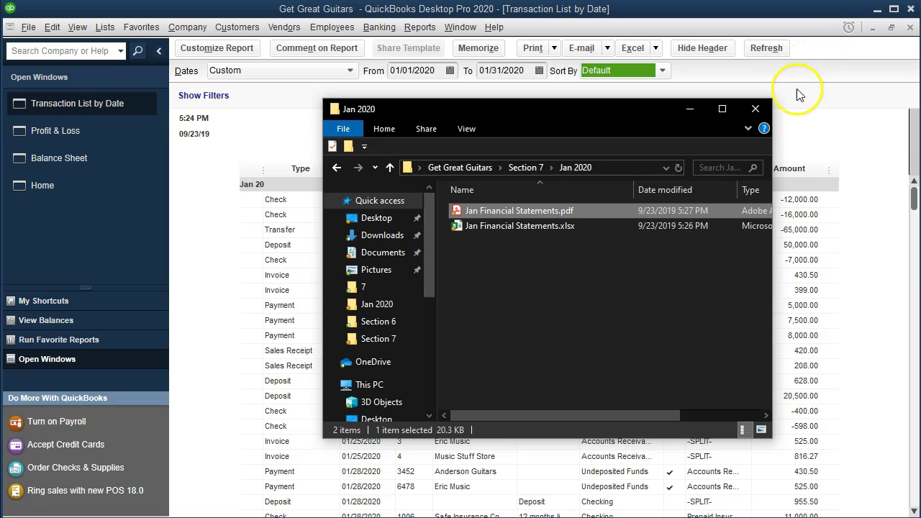
click(755, 109)
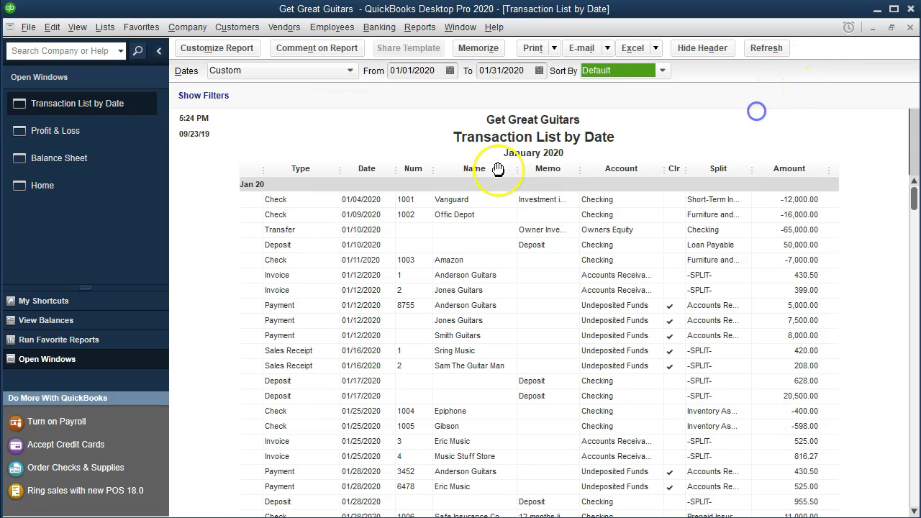
Step: Print the QuickBooks Balance Sheet report to CutePDF Writer, saving it in the Section 7 folder as Balance Sheet Jan 2020t.pdf
click(57, 162)
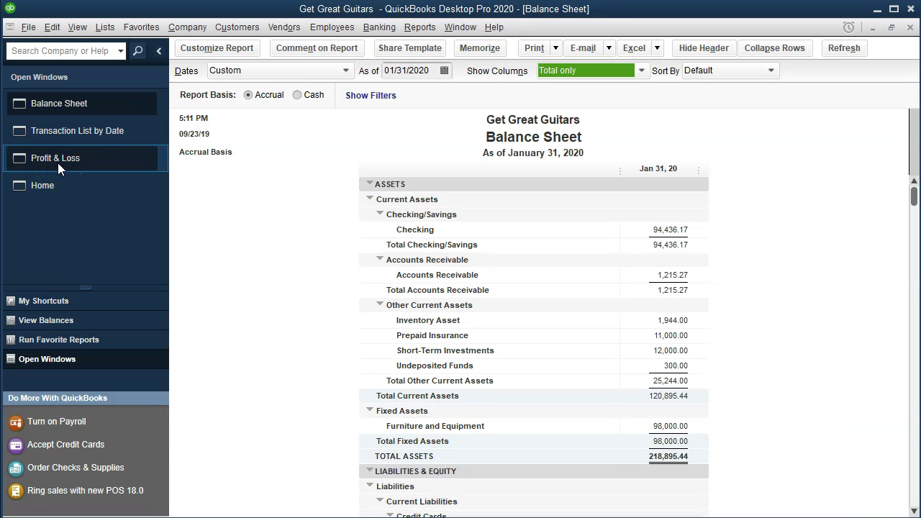
click(53, 107)
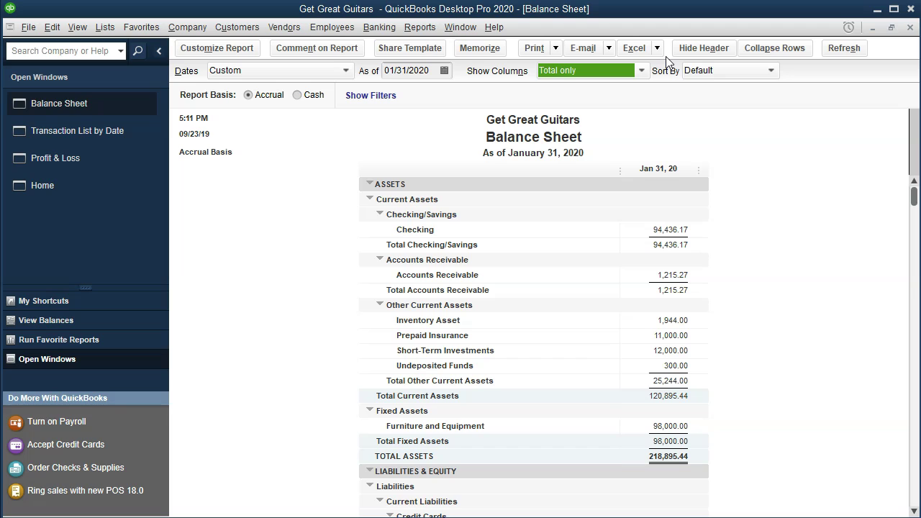
click(555, 48)
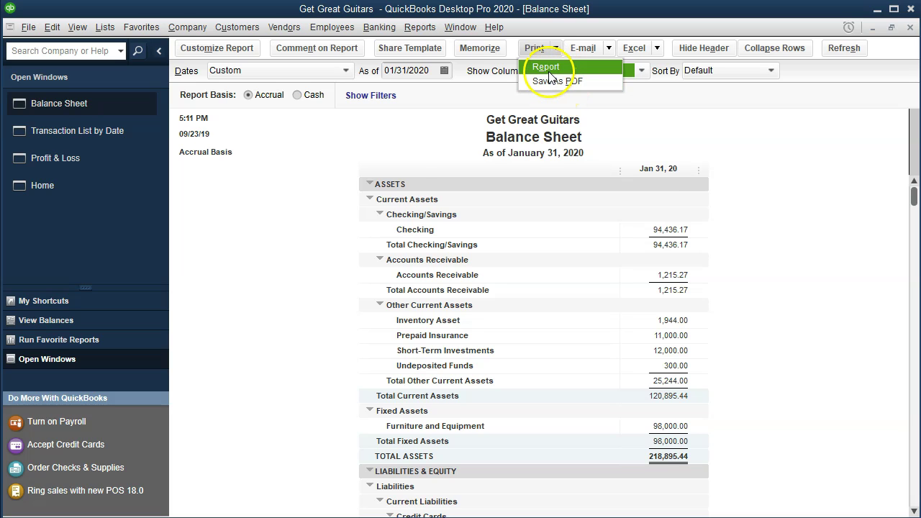
click(548, 66)
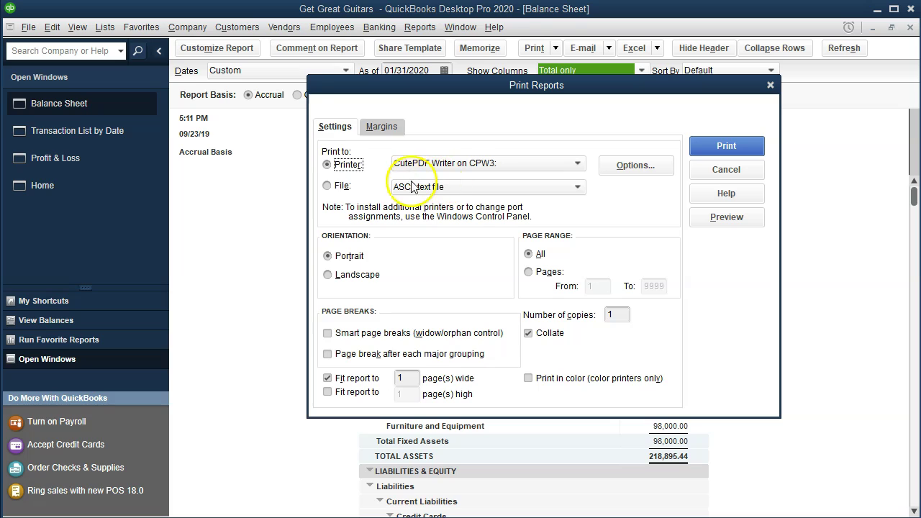
click(723, 146)
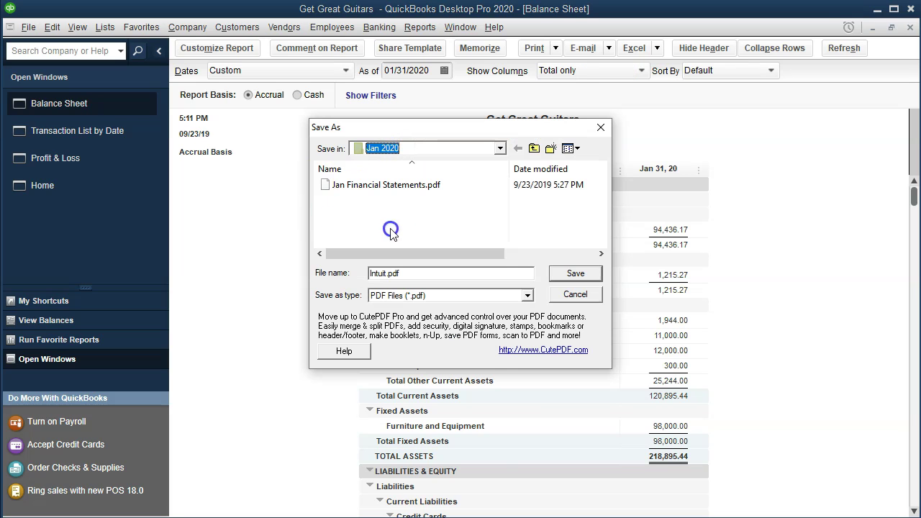
key(F4)
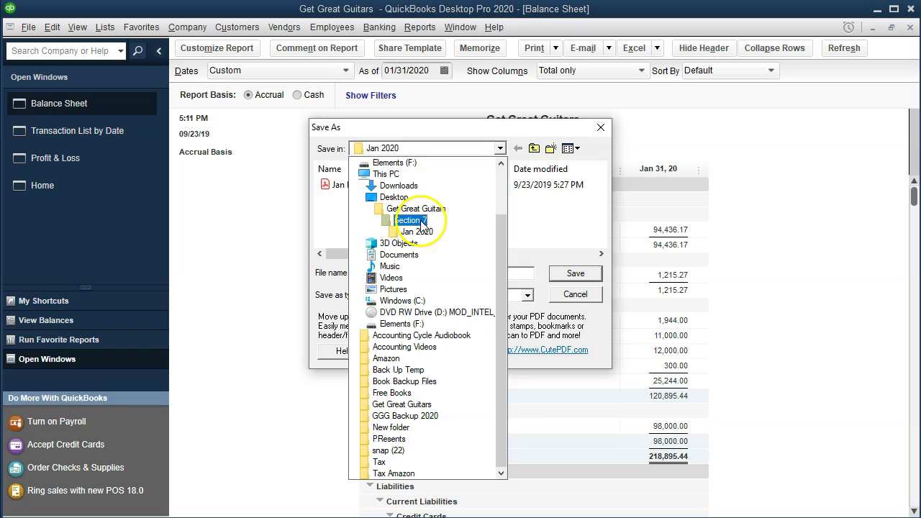
click(421, 222)
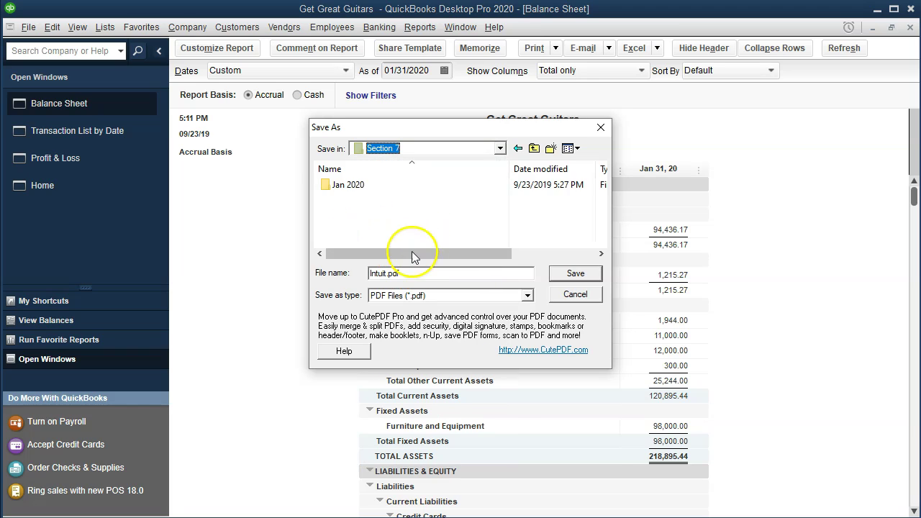
click(436, 272)
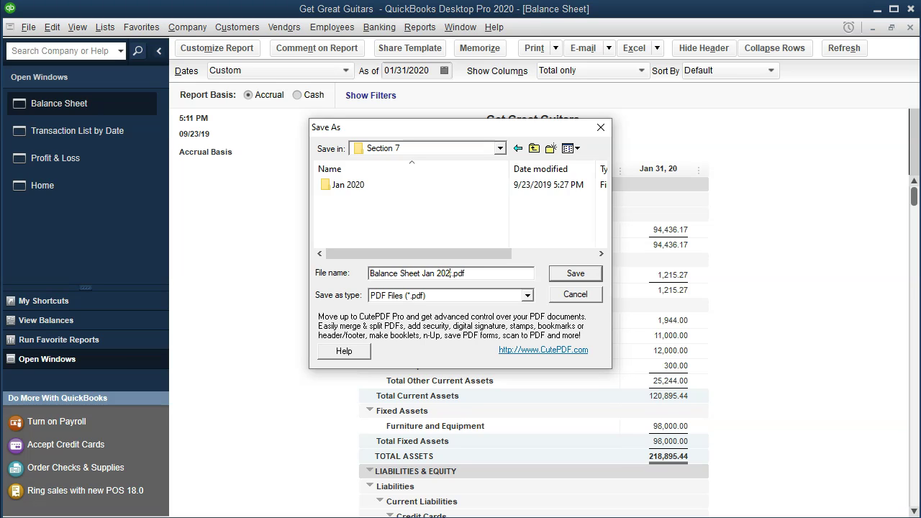
click(572, 274)
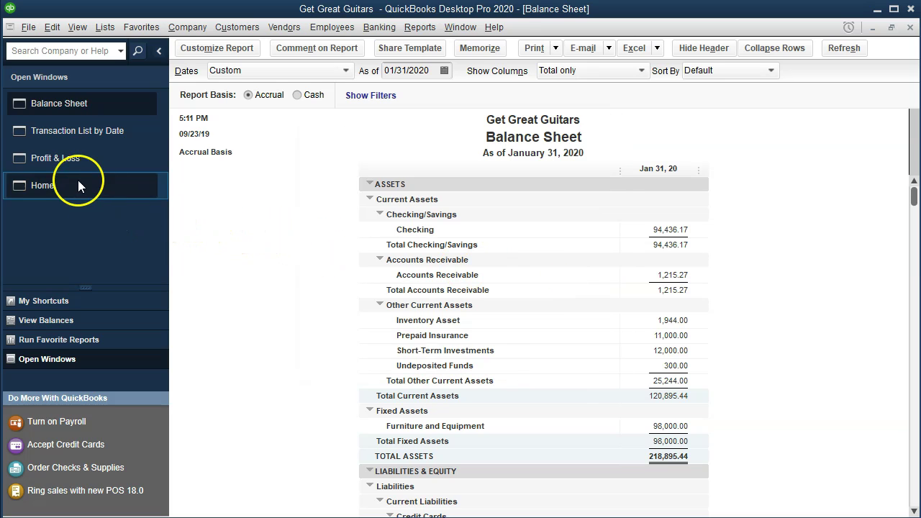
Step: Print the Profit & Loss report to CutePDF Writer, saving it in the Section 7 folder as Profit & Loss Jan. 2020t.pdf
click(66, 160)
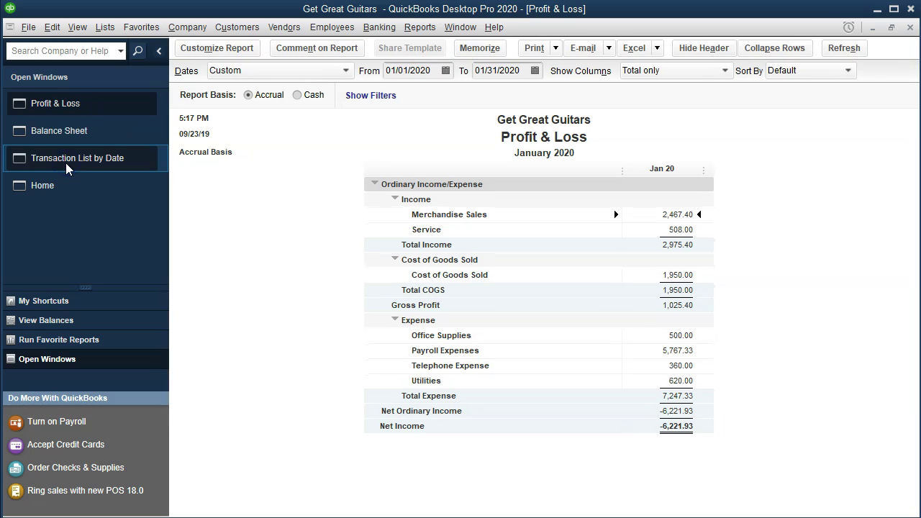
click(555, 49)
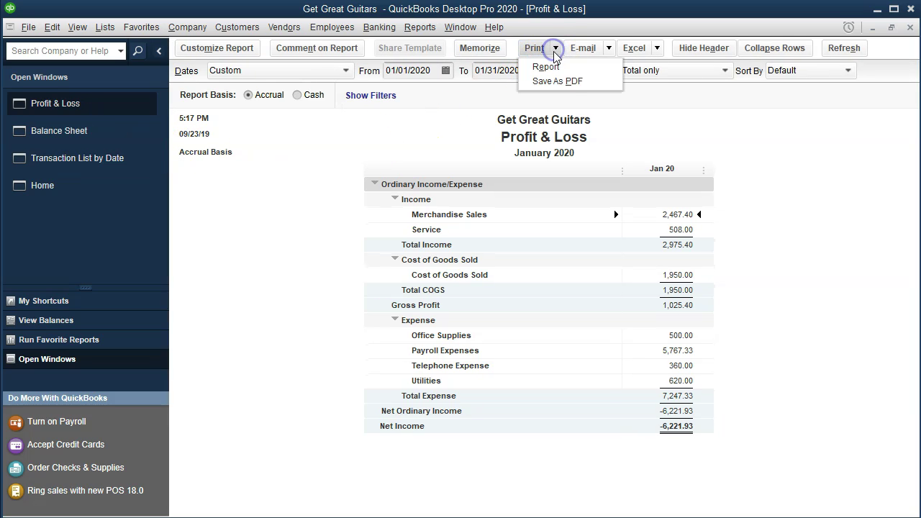
click(547, 67)
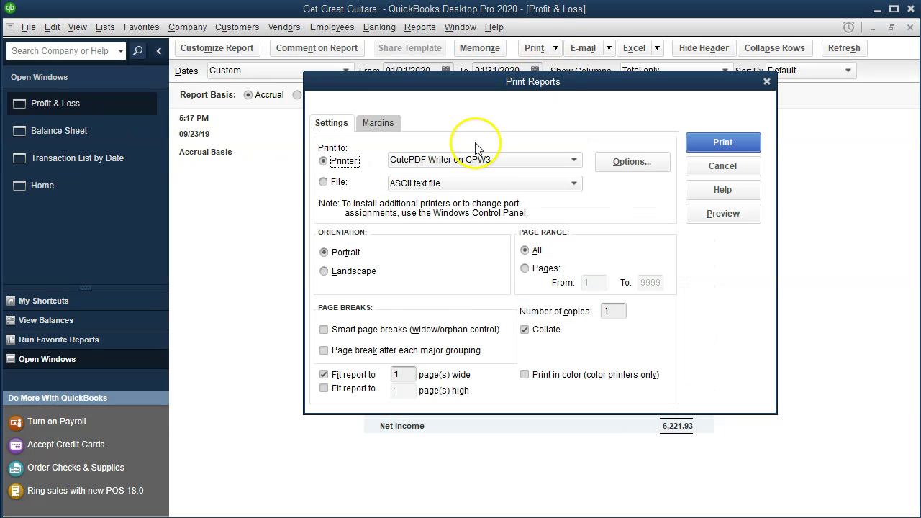
click(716, 146)
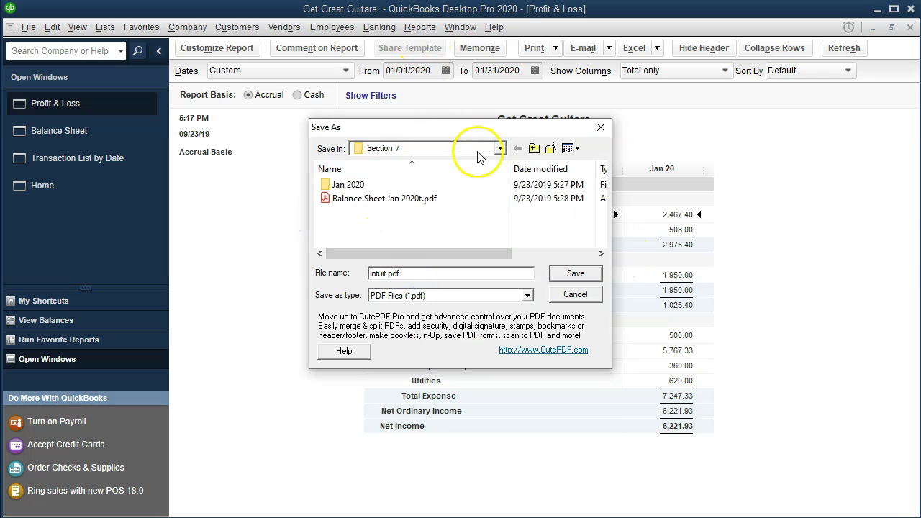
drag(451, 129, 529, 182)
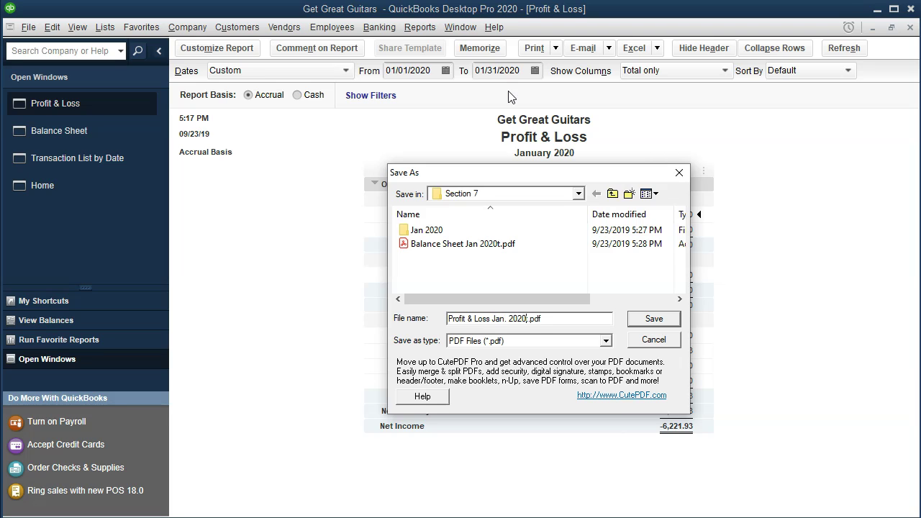
click(654, 319)
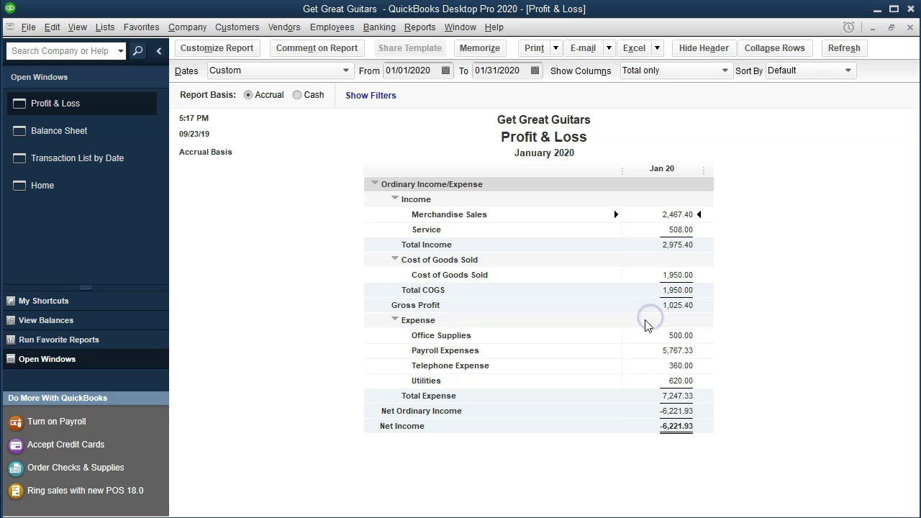
Step: Set up the Transaction List by Date report for printing to CutePDF Writer and check its print preview
click(44, 162)
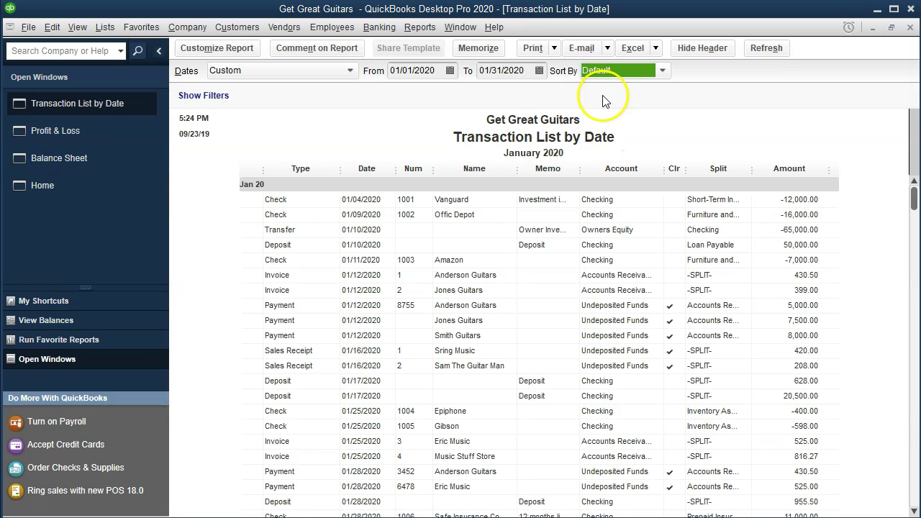
click(554, 48)
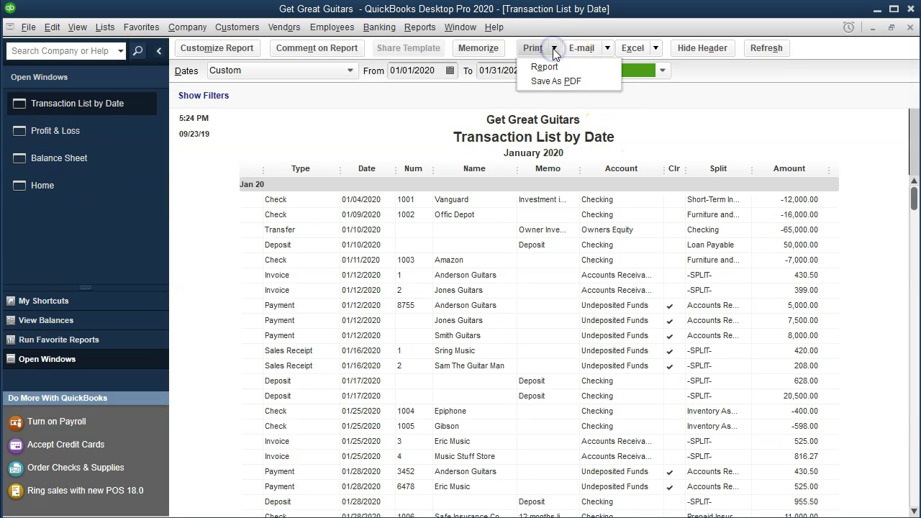
click(545, 66)
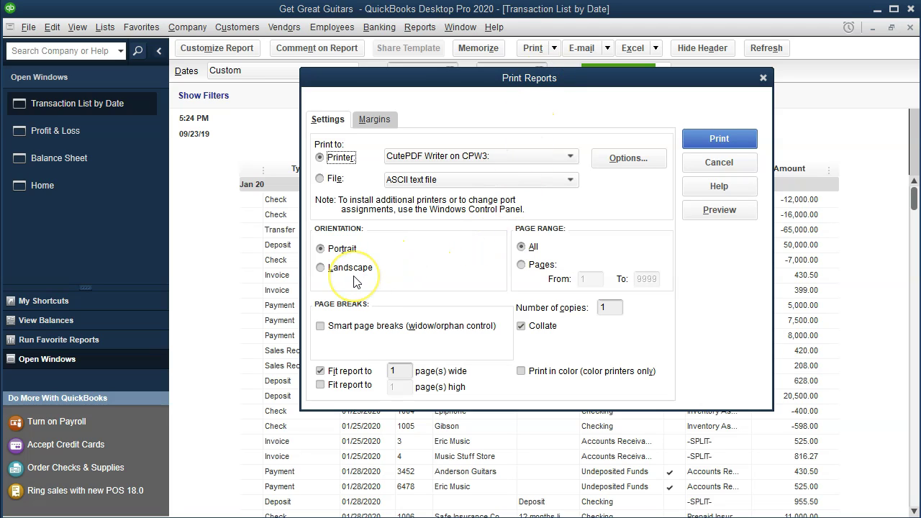
click(711, 212)
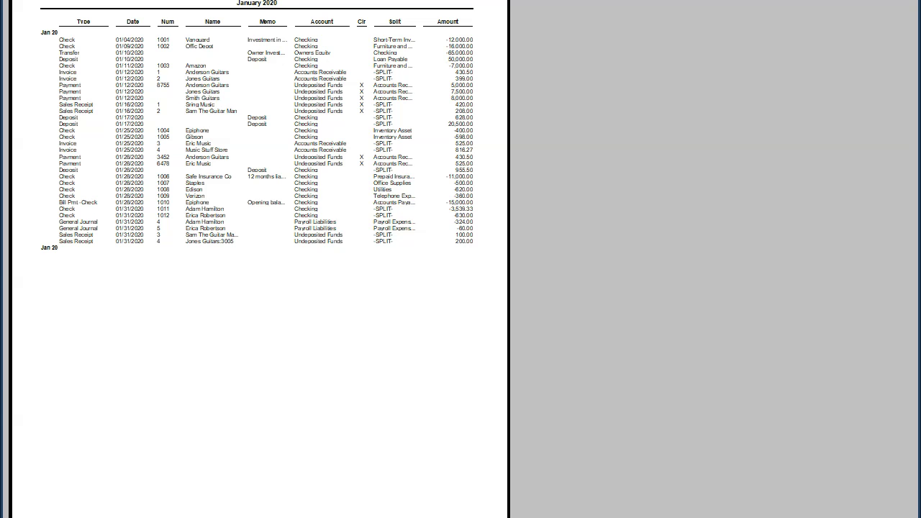
key(Escape)
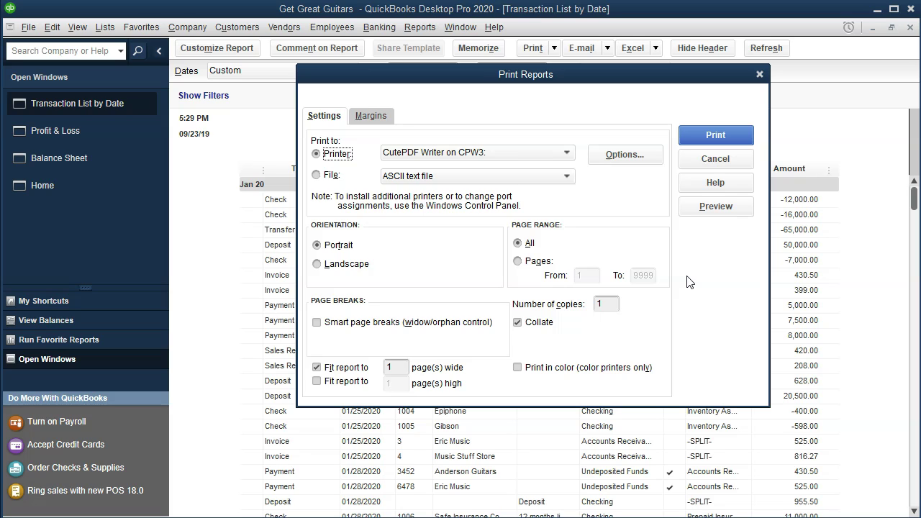
Step: Print the Transaction List by Date report to PDF in the Section 7 folder as Transaction List by Date Jan 2020.pdf
click(730, 137)
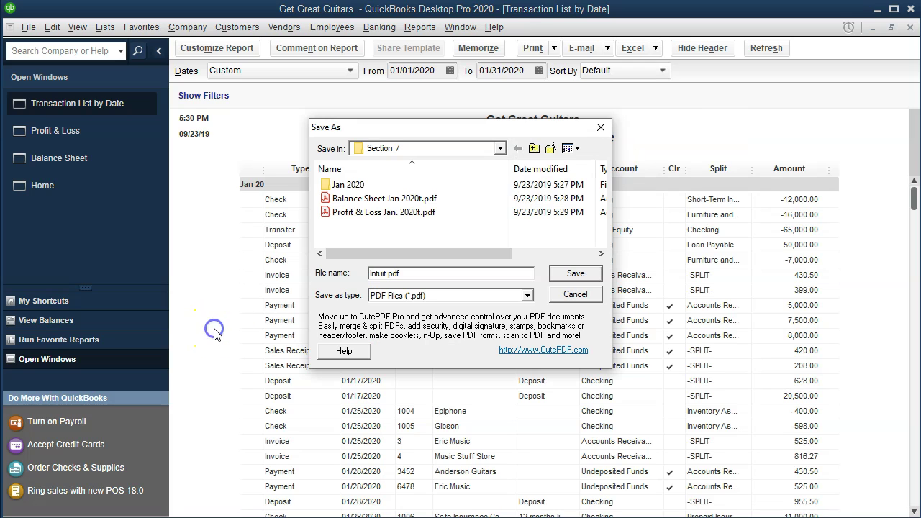
drag(475, 127, 529, 164)
click(440, 305)
key(BackSpace)
key(BackSpace)
key(BackSpace)
key(BackSpace)
key(BackSpace)
key(BackSpace)
text(Transactio)
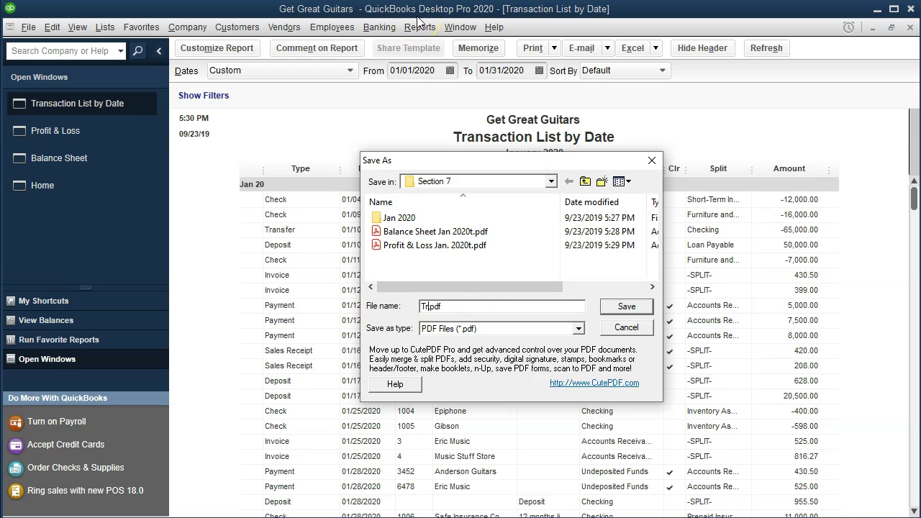
text(n List by Date Jan 2020)
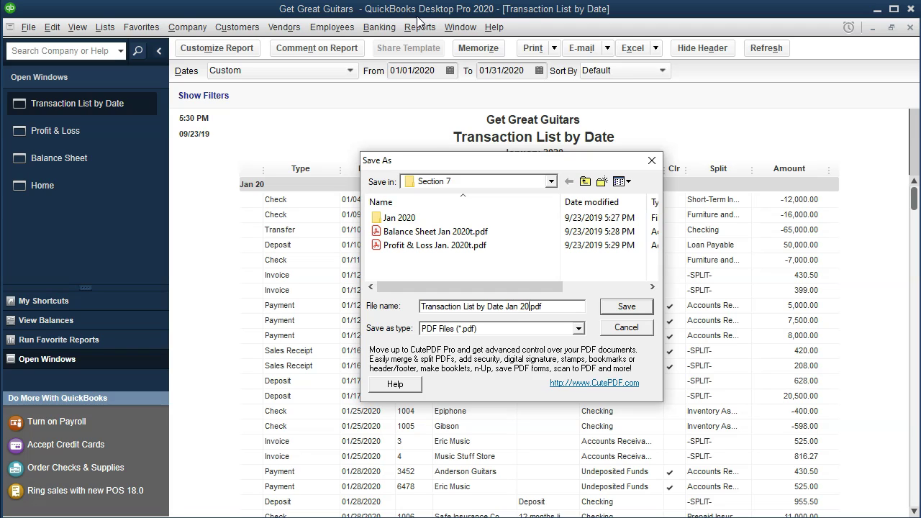
click(625, 308)
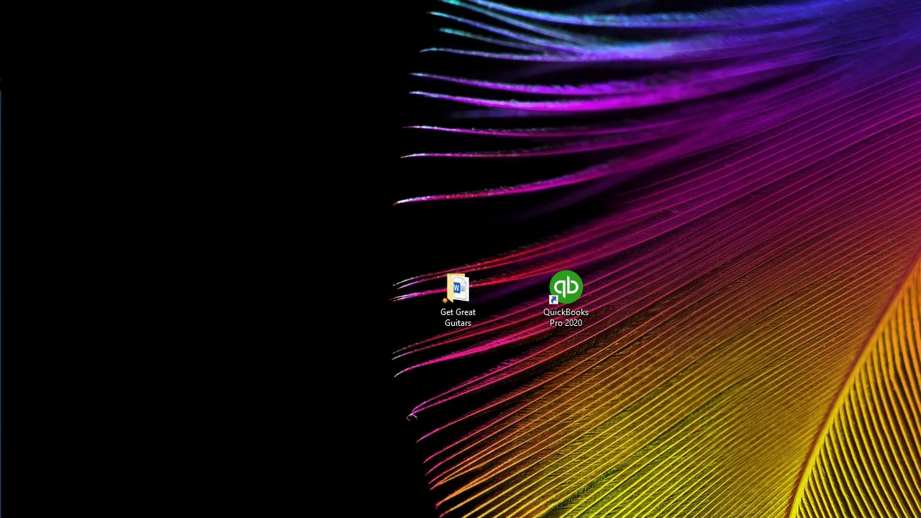
Step: Switch to File Explorer and create a folder named Jan Reports 2020 inside Get Great Guitars > Section 7
drag(314, 169, 371, 164)
click(292, 255)
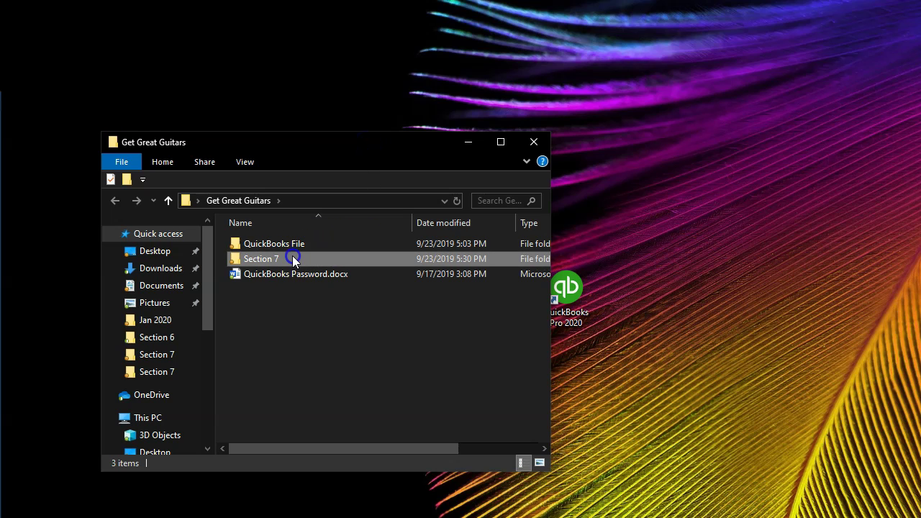
double_click(292, 259)
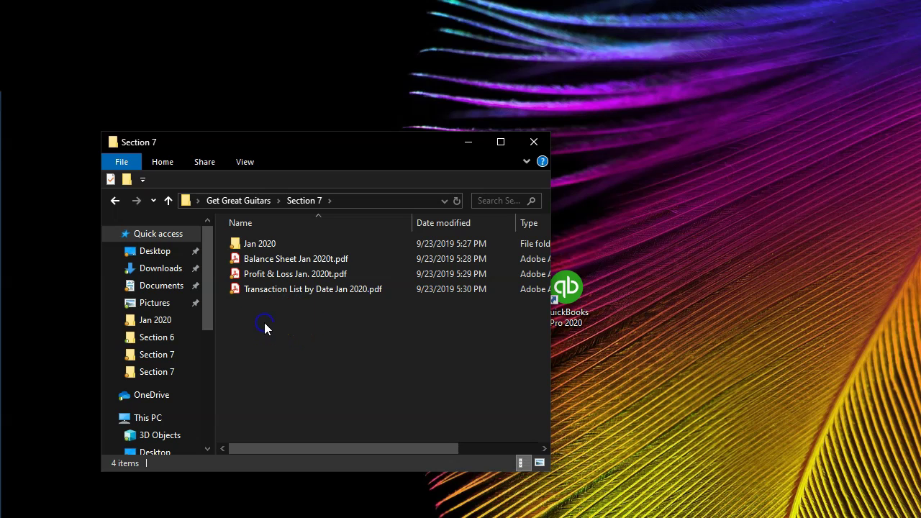
right_click(264, 323)
mouse_move(331, 515)
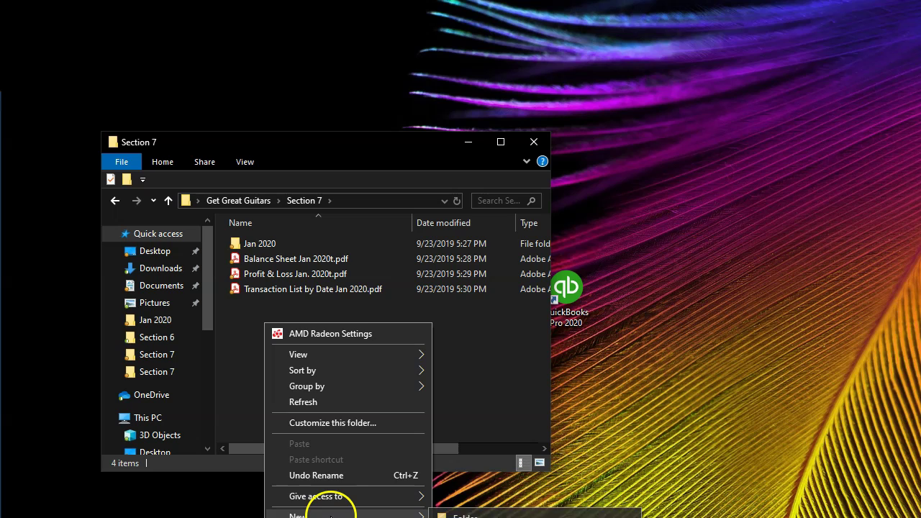
click(464, 516)
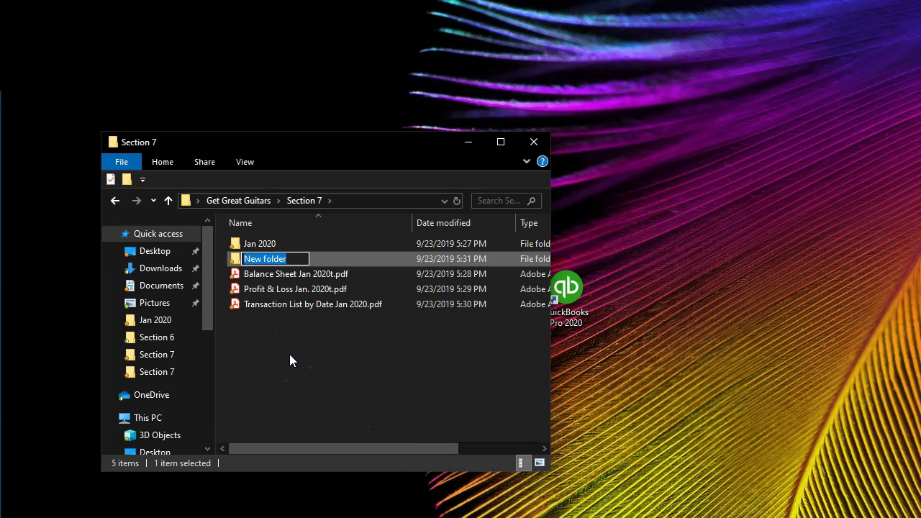
text(J)
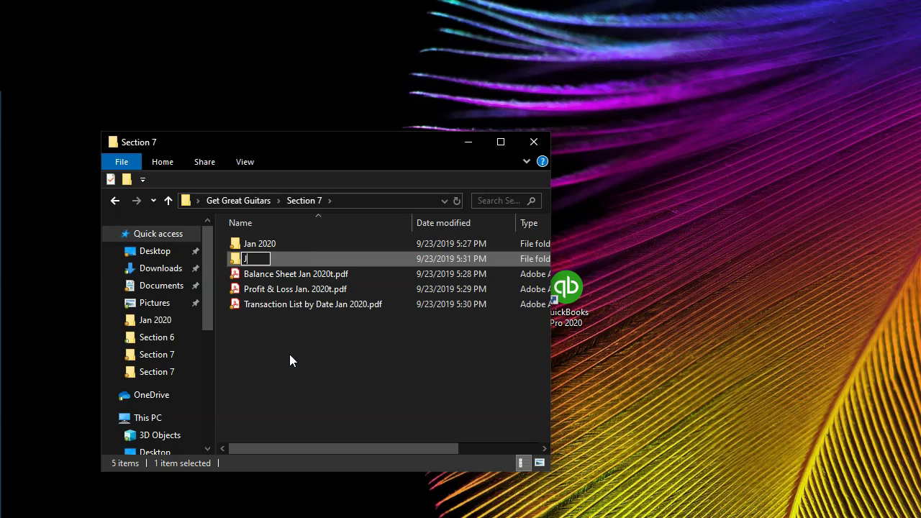
key(BackSpace)
text(Jan Reports )
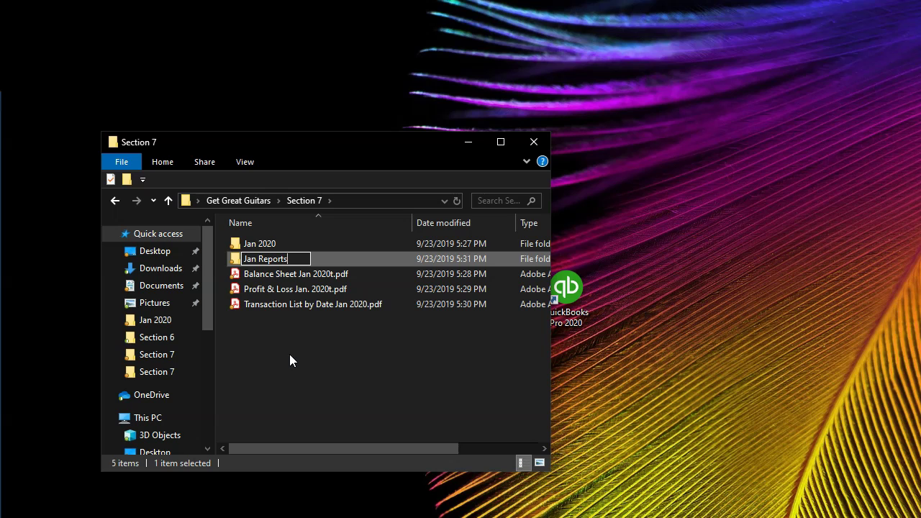
text(2020)
Step: Move the three report PDFs into the Jan Reports 2020 folder and compress that folder into a zip file
drag(273, 333, 252, 260)
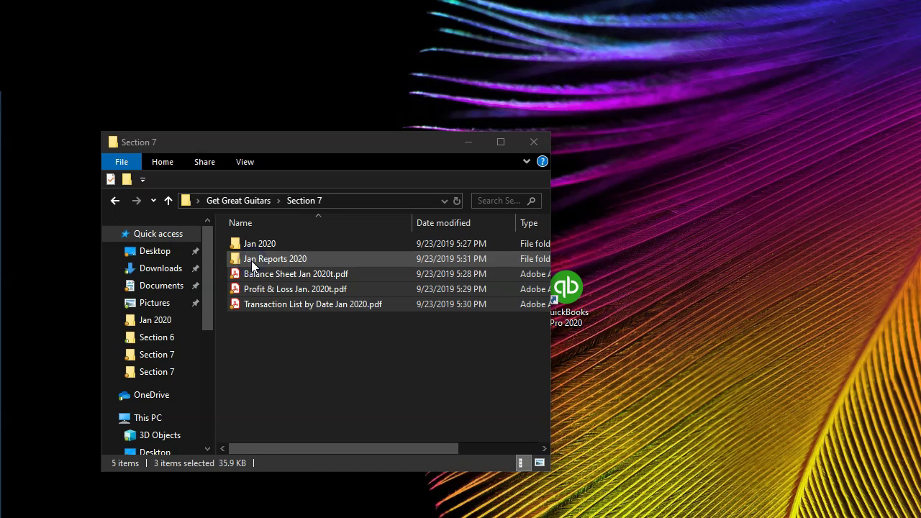
right_click(251, 260)
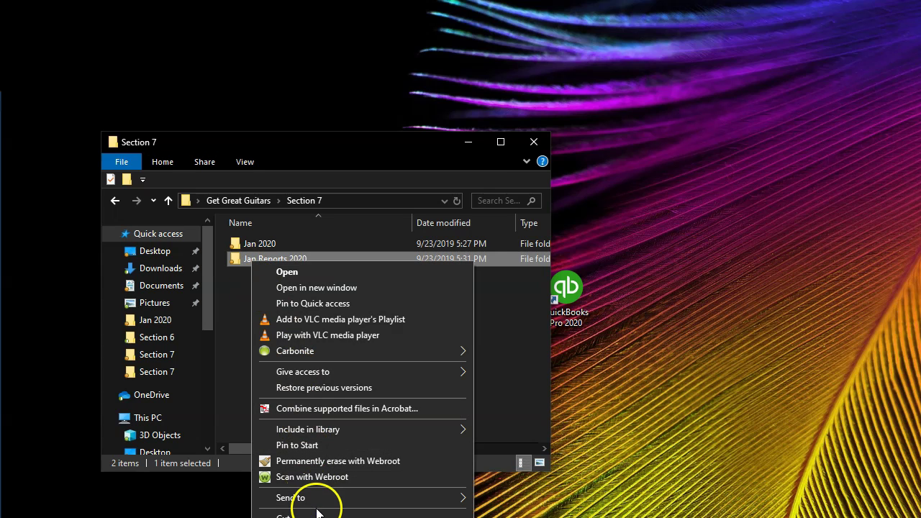
mouse_move(319, 495)
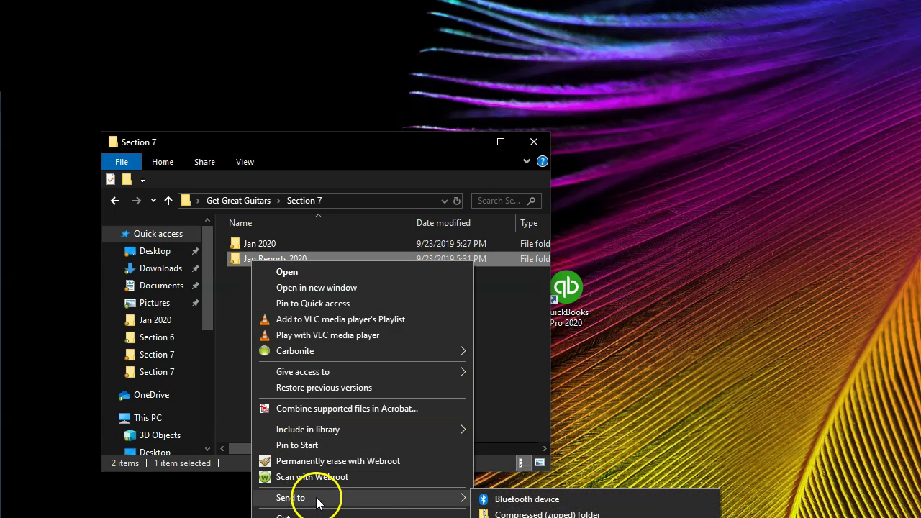
click(497, 514)
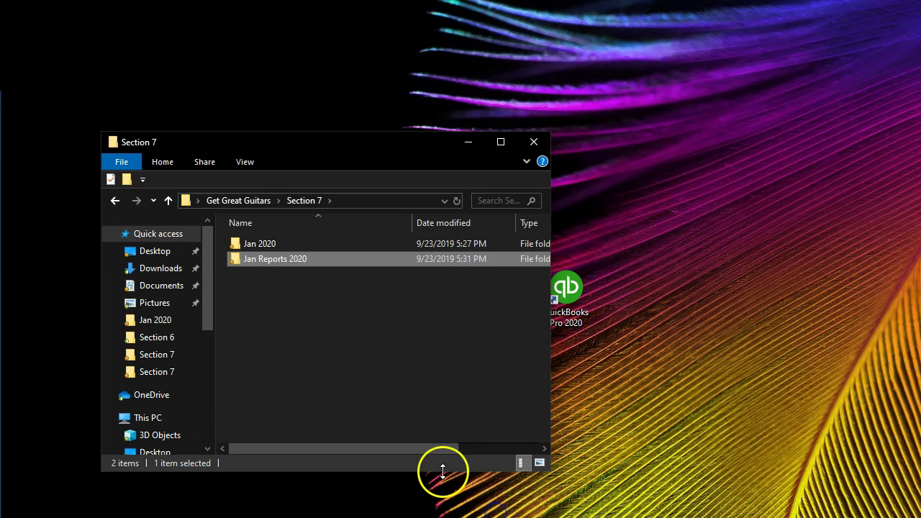
click(280, 335)
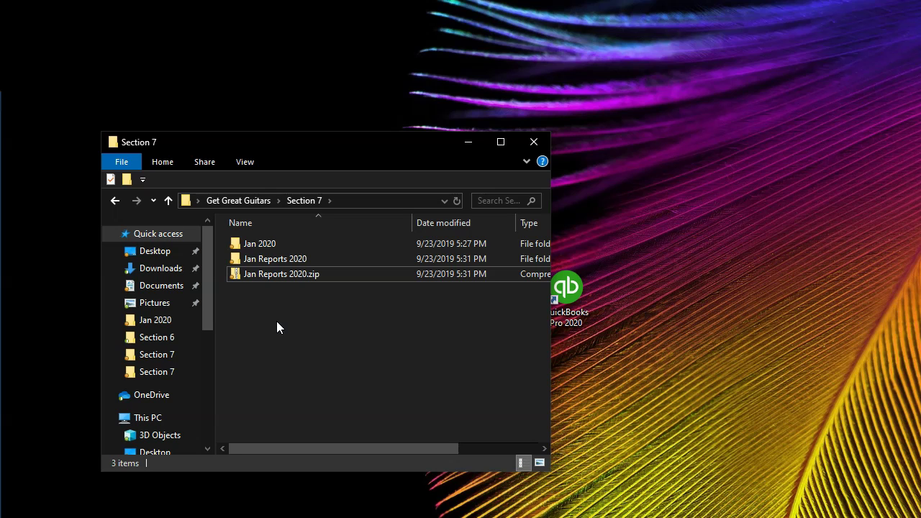
Step: Look over the Jan Reports 2020 folder and its zip file, and select Jan Financial Statements.pdf in the Jan 2020 folder
click(270, 260)
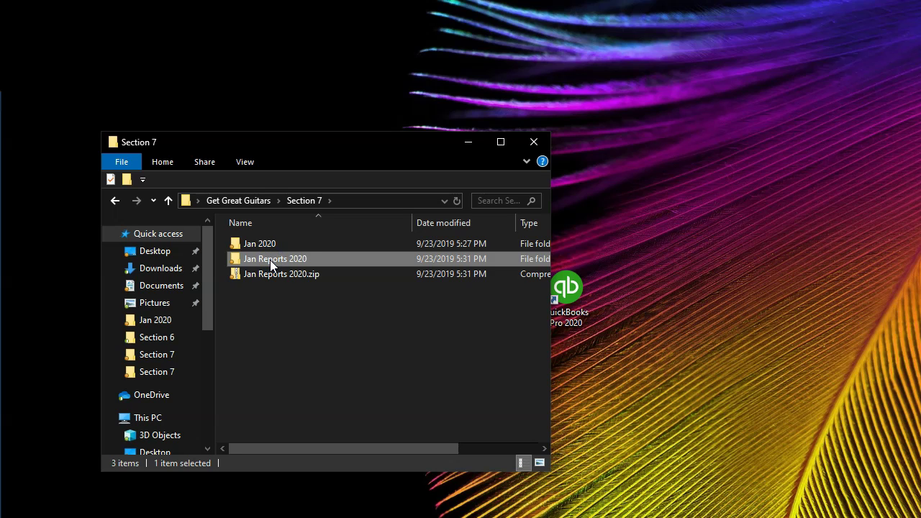
click(268, 271)
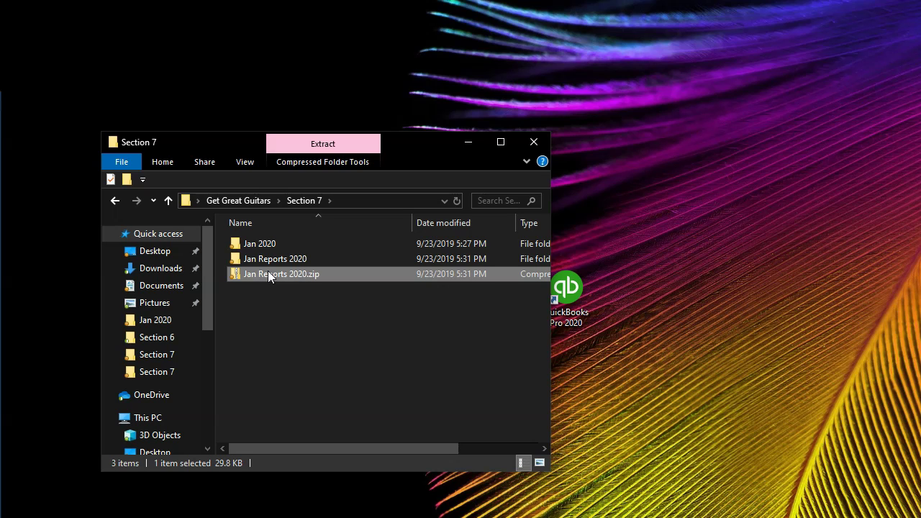
double_click(282, 249)
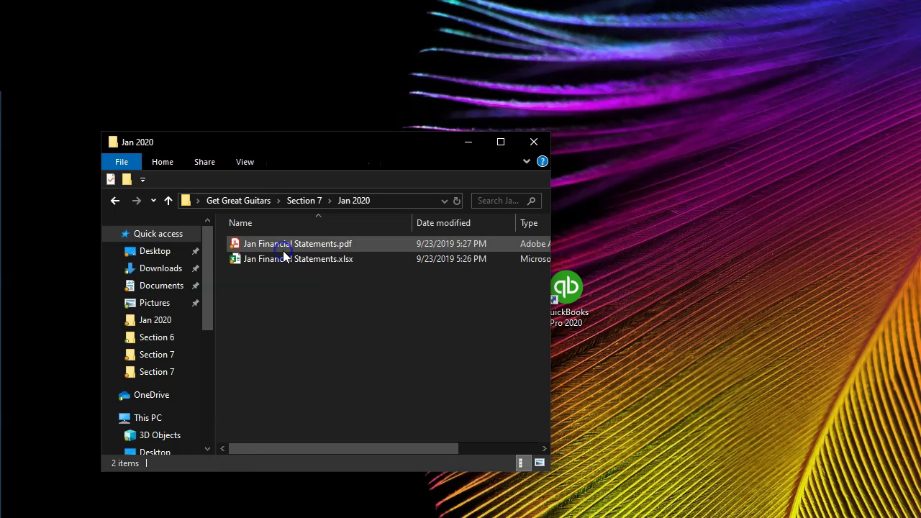
click(268, 245)
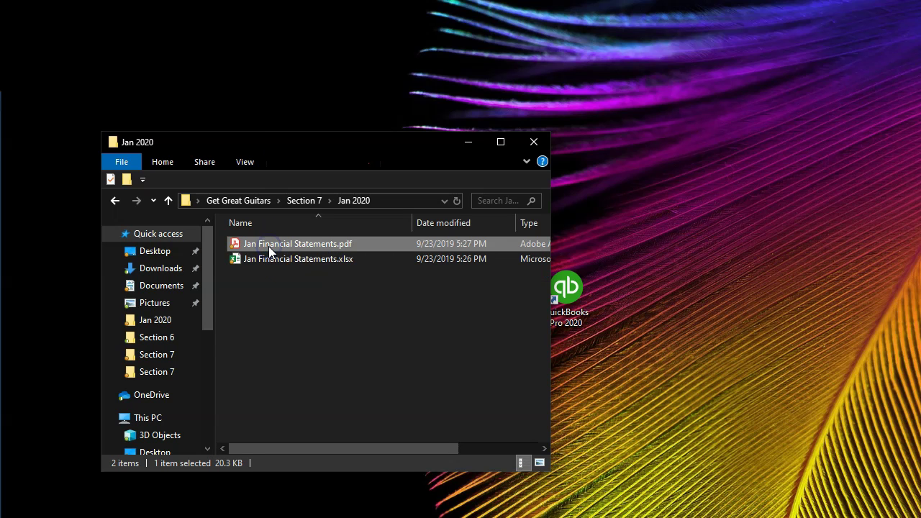